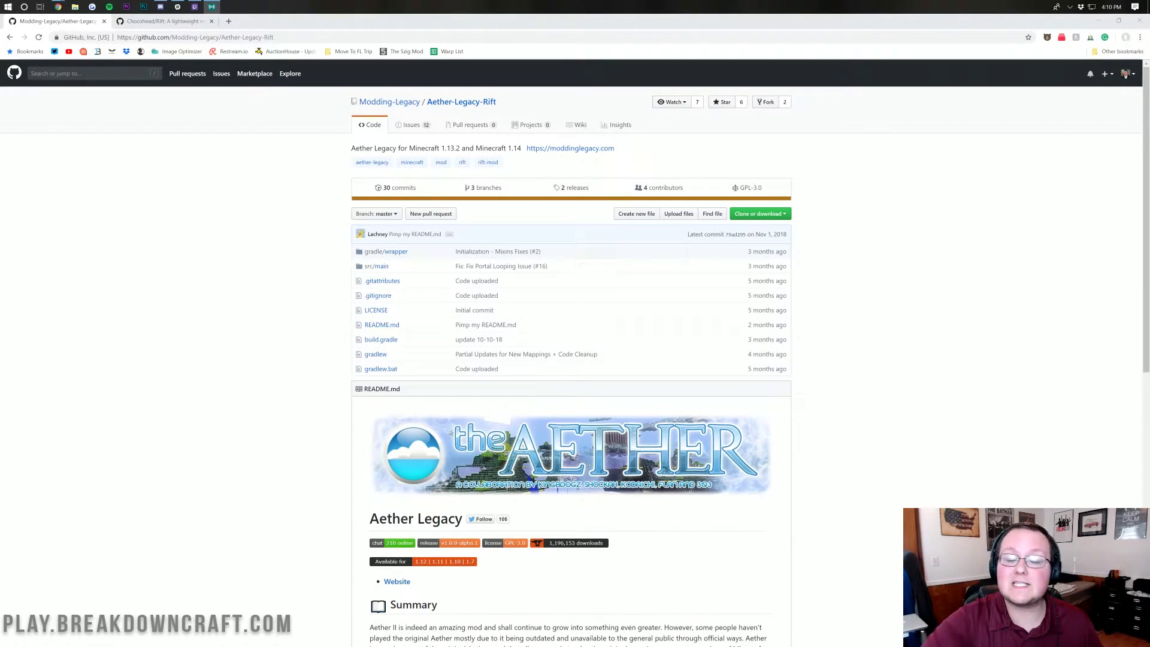
scroll(549, 451, "down", 5)
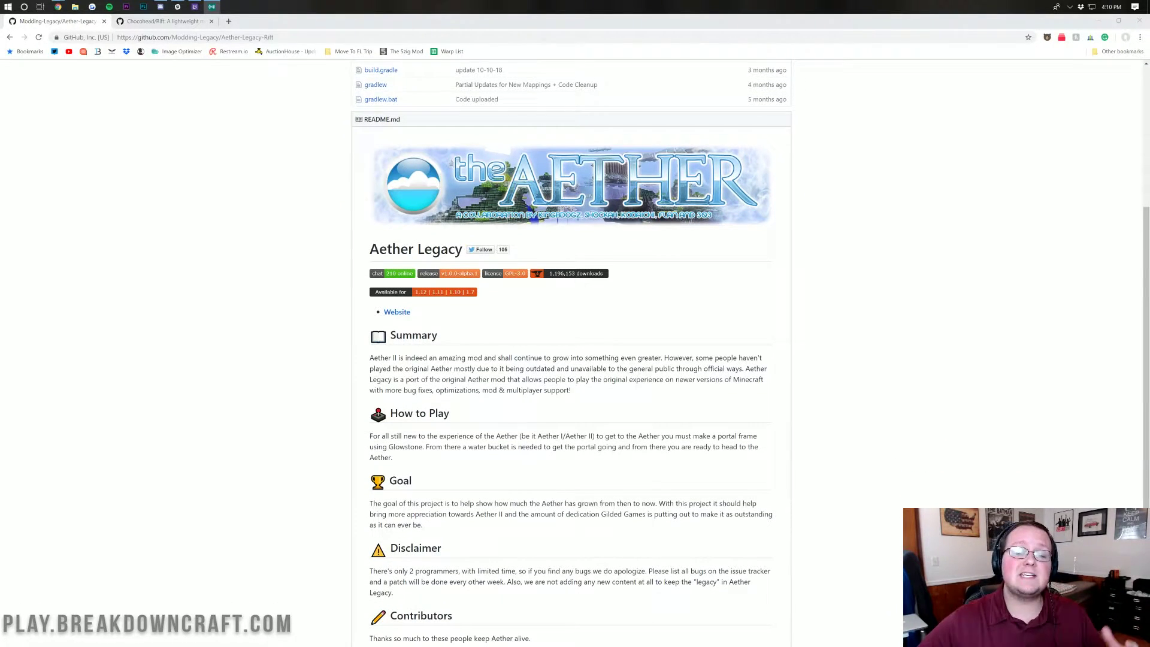
scroll(517, 370, "down", 2)
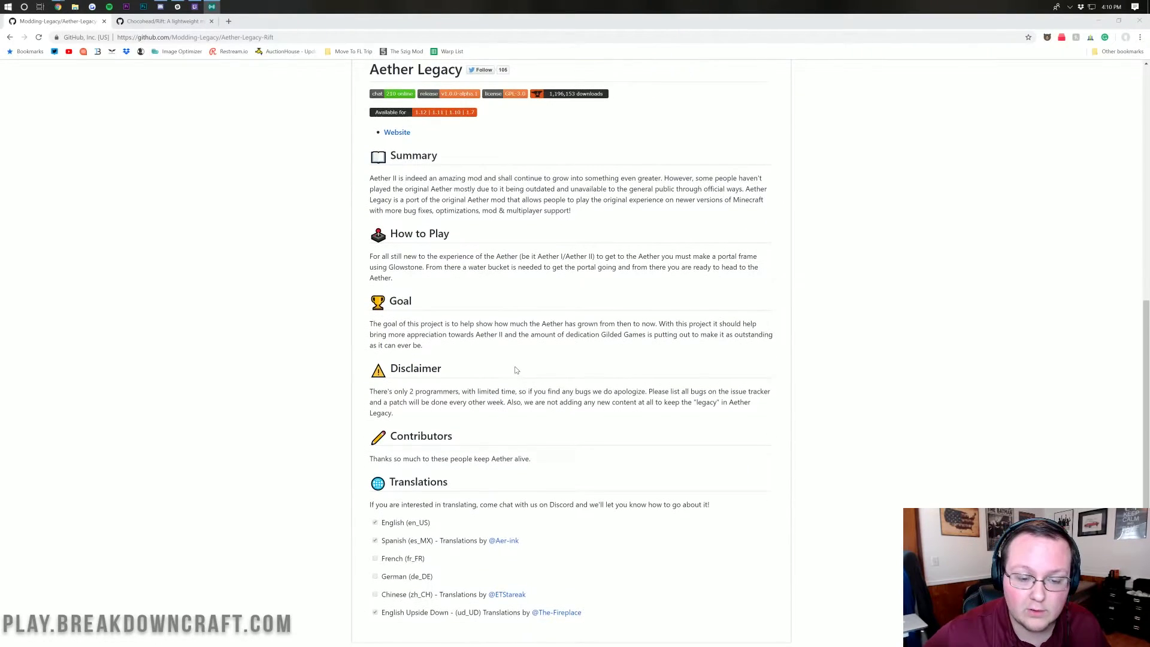
scroll(521, 383, "up", 5)
scroll(523, 388, "up", 2)
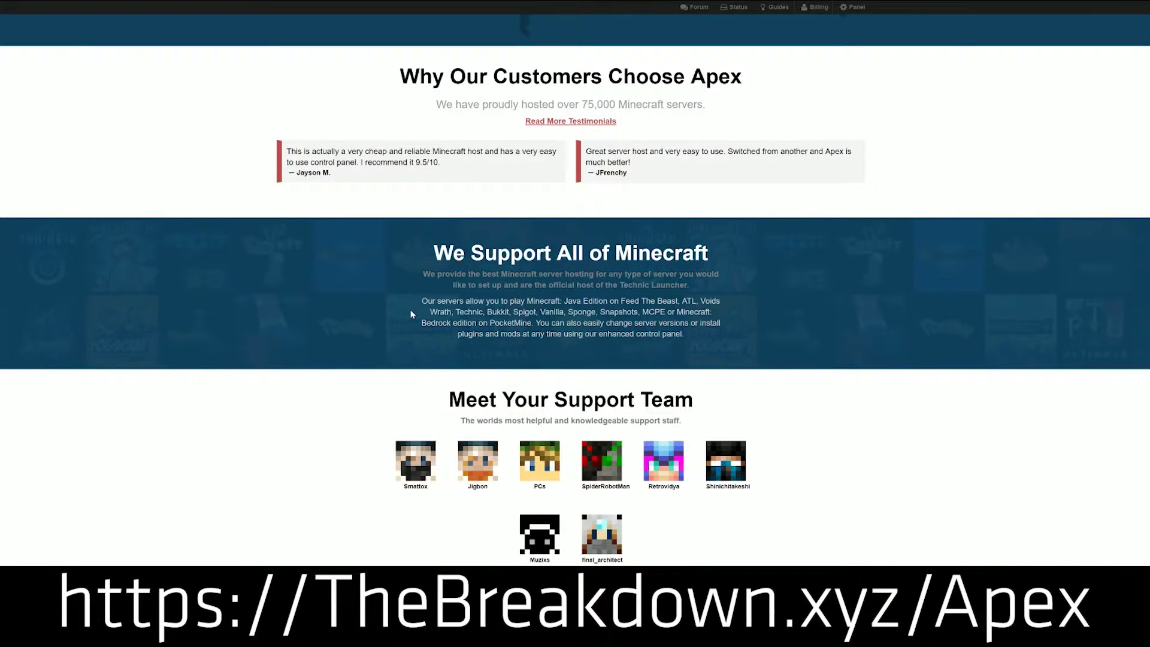
Step: Review the supported Minecraft editions on the Apex Hosting site and open its server plans and pricing
scroll(410, 309, "down", 1)
left_click_drag(472, 272, 677, 264)
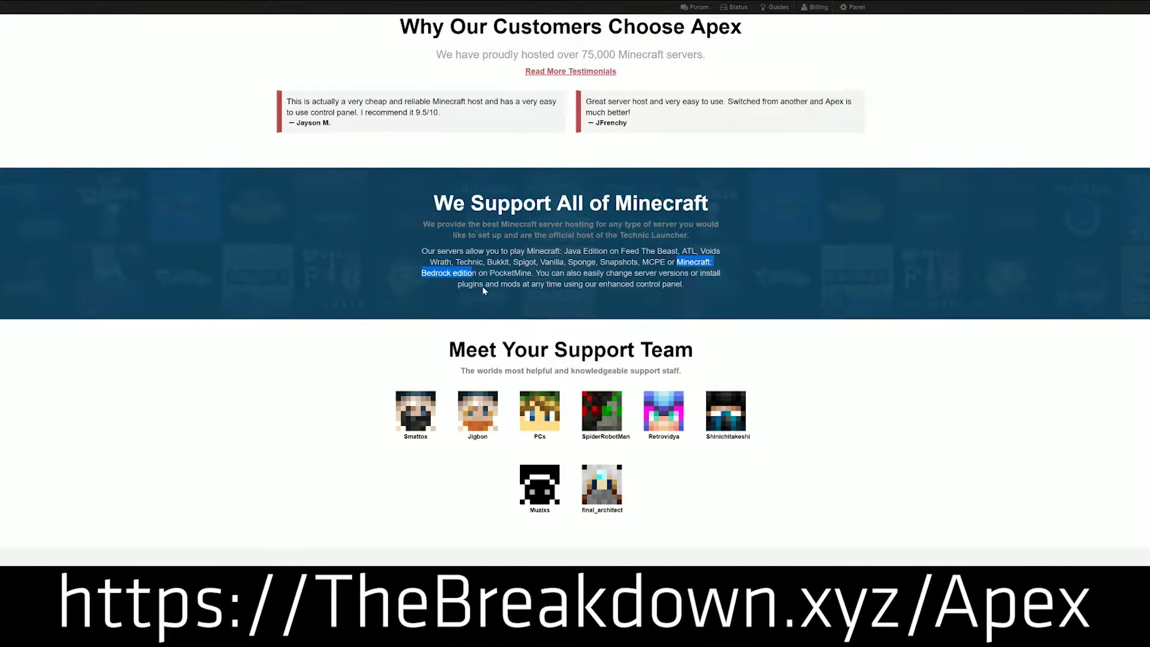
scroll(400, 249, "down", 2)
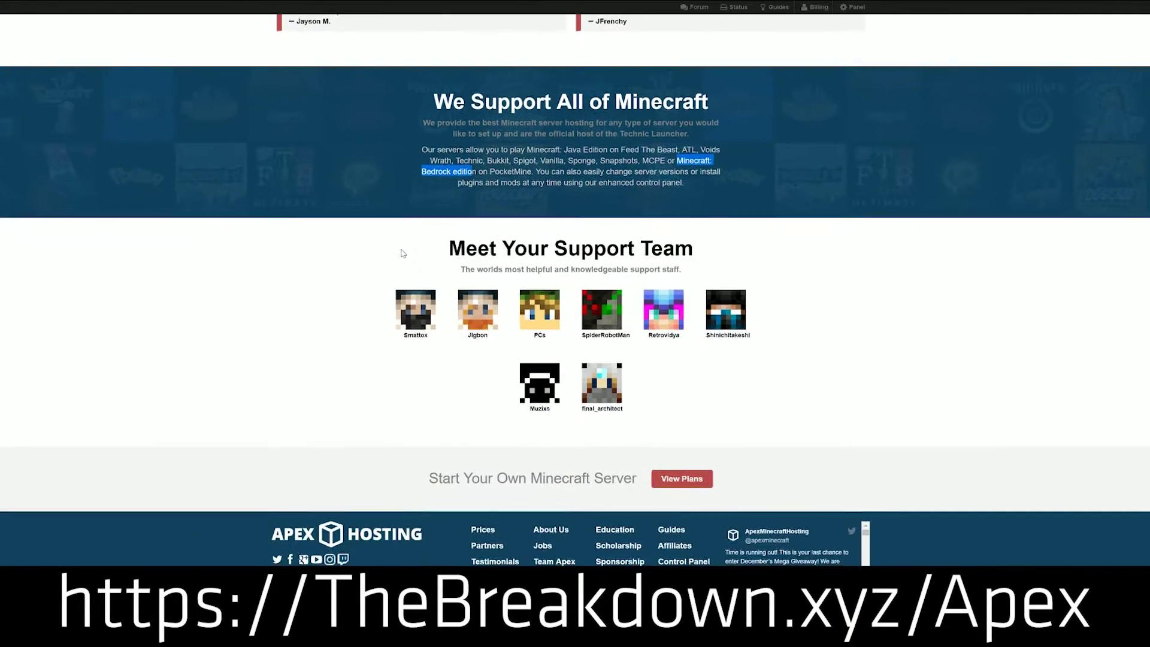
left_click(695, 477)
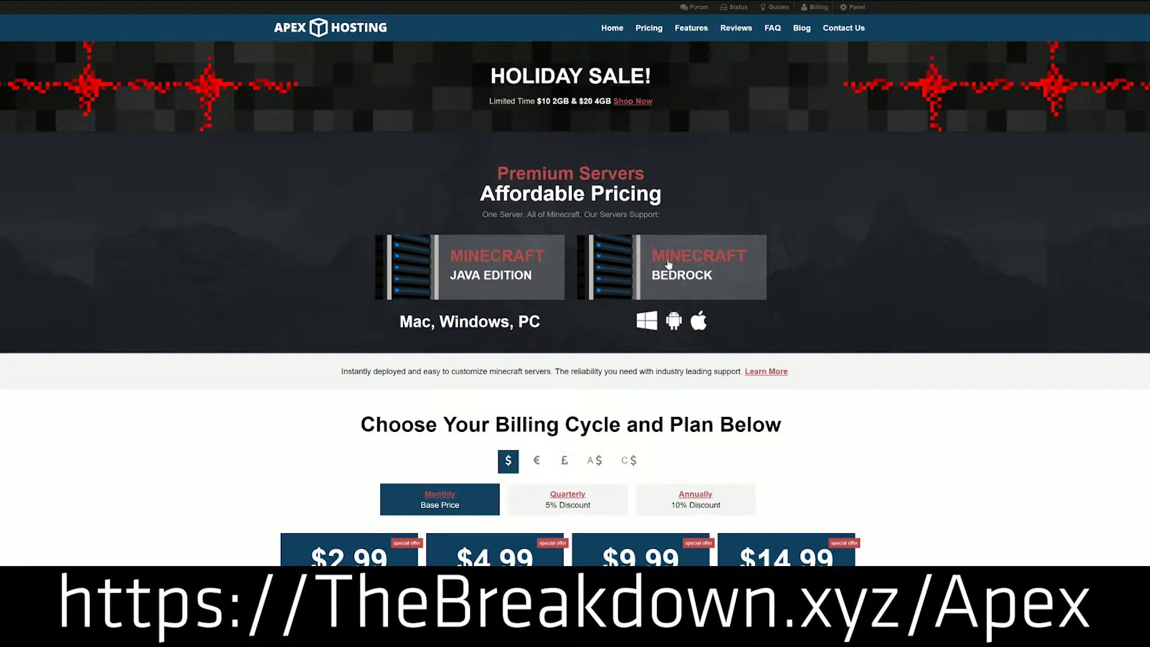
scroll(614, 248, "down", 4)
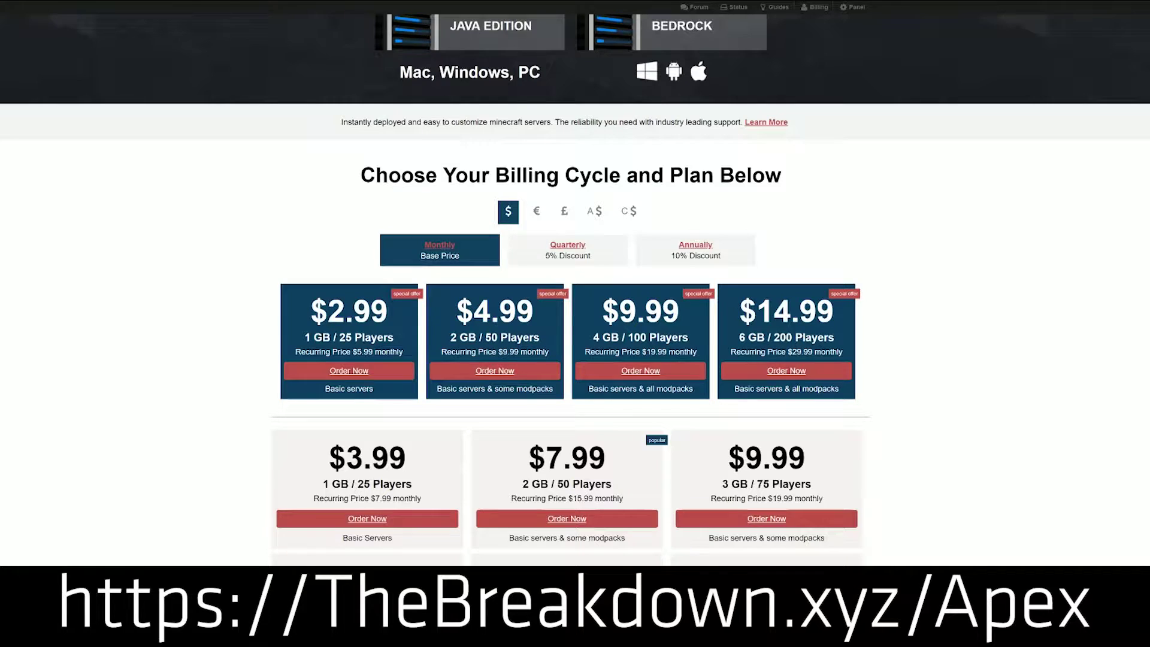
left_click_drag(549, 354, 458, 298)
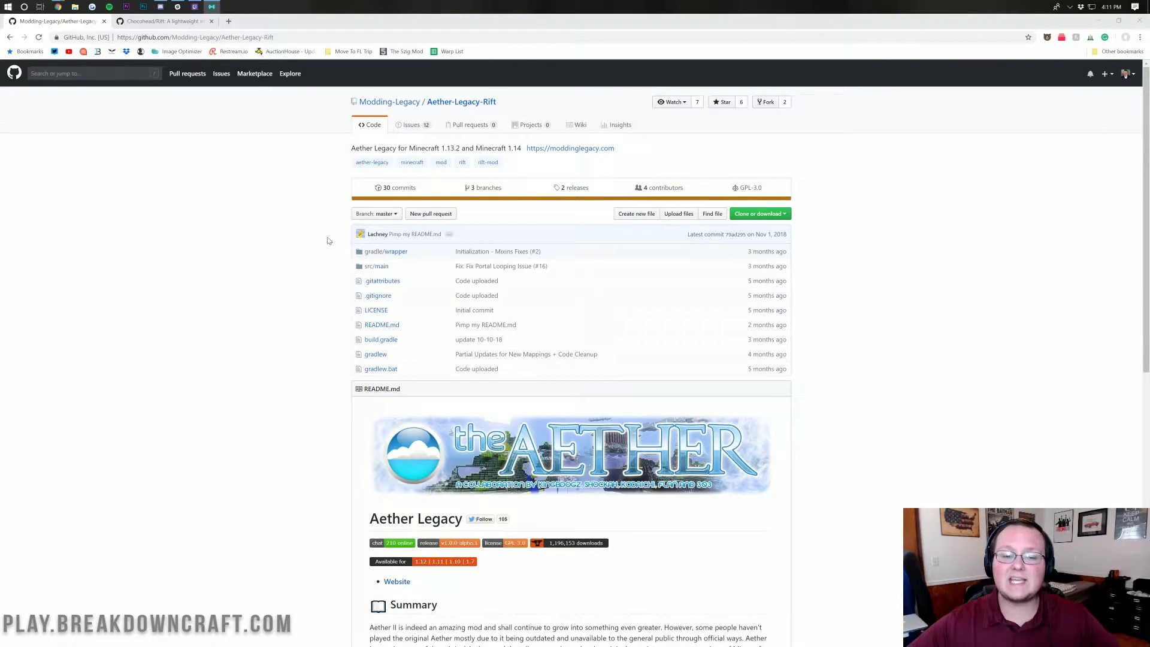
Step: Open the Aether Legacy releases and download aether_legacy-rift-1.13.2-1.0.0-alpha.1.jar, keeping the file despite the browser's safety check
scroll(312, 191, "down", 6)
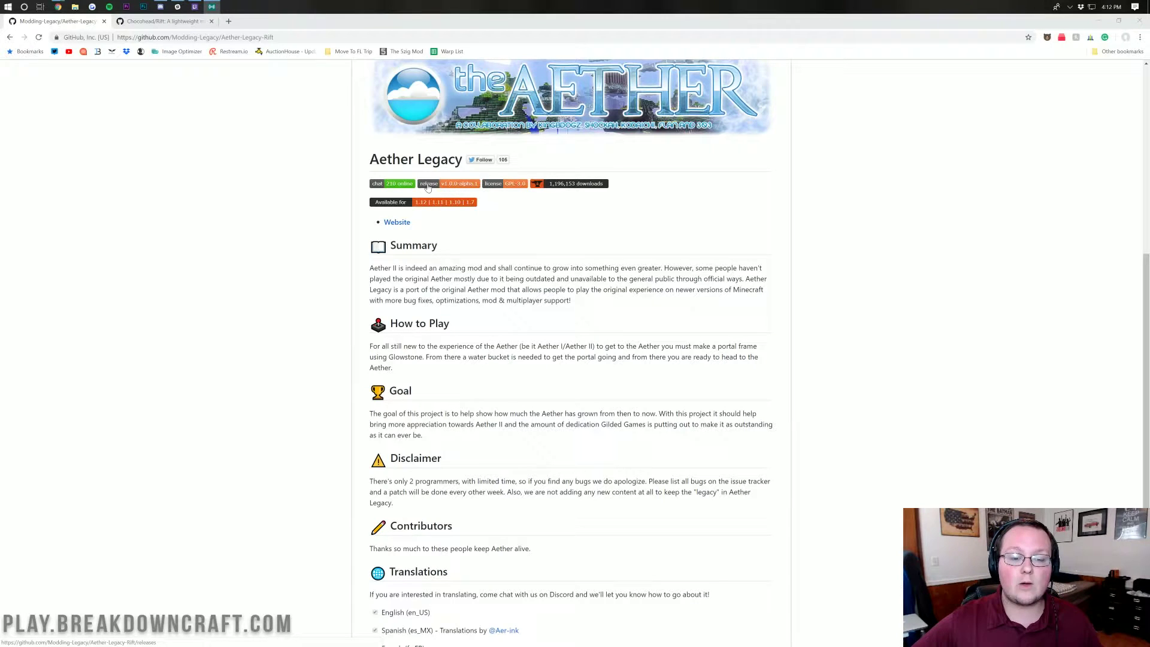
left_click(458, 188)
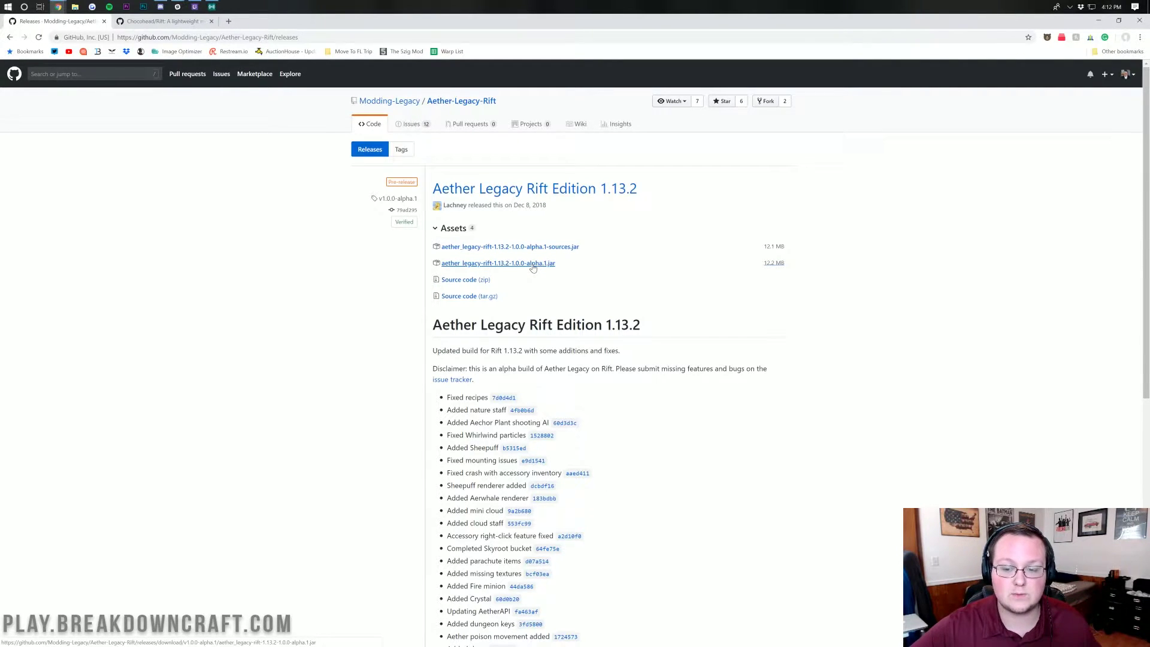
left_click(512, 265)
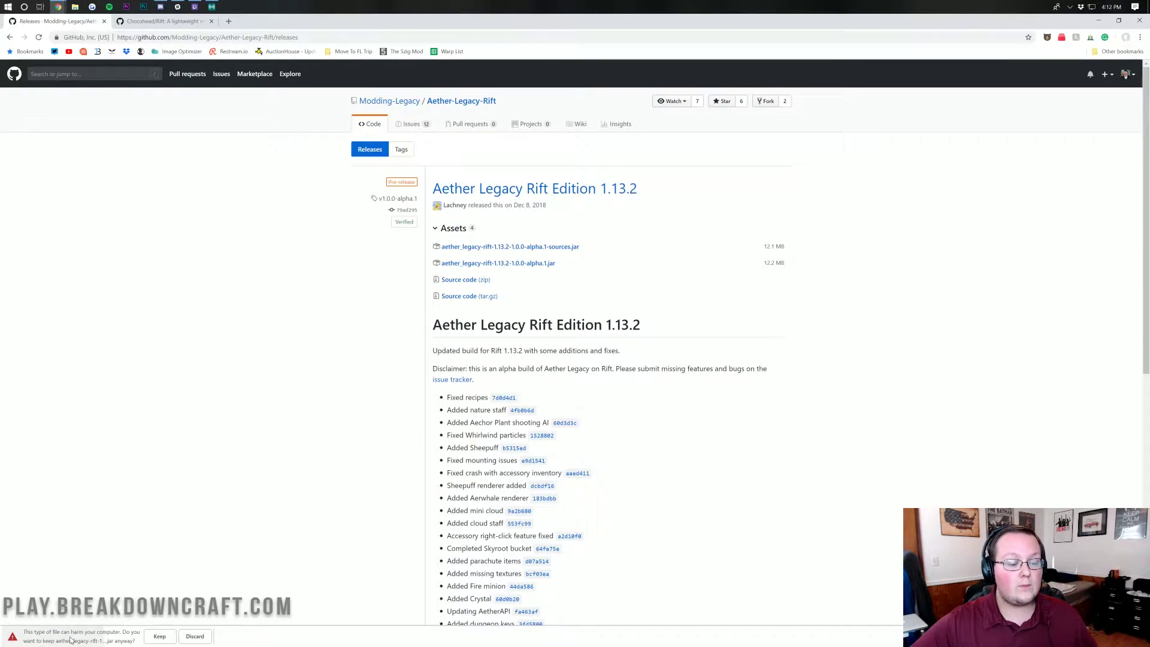
left_click(158, 636)
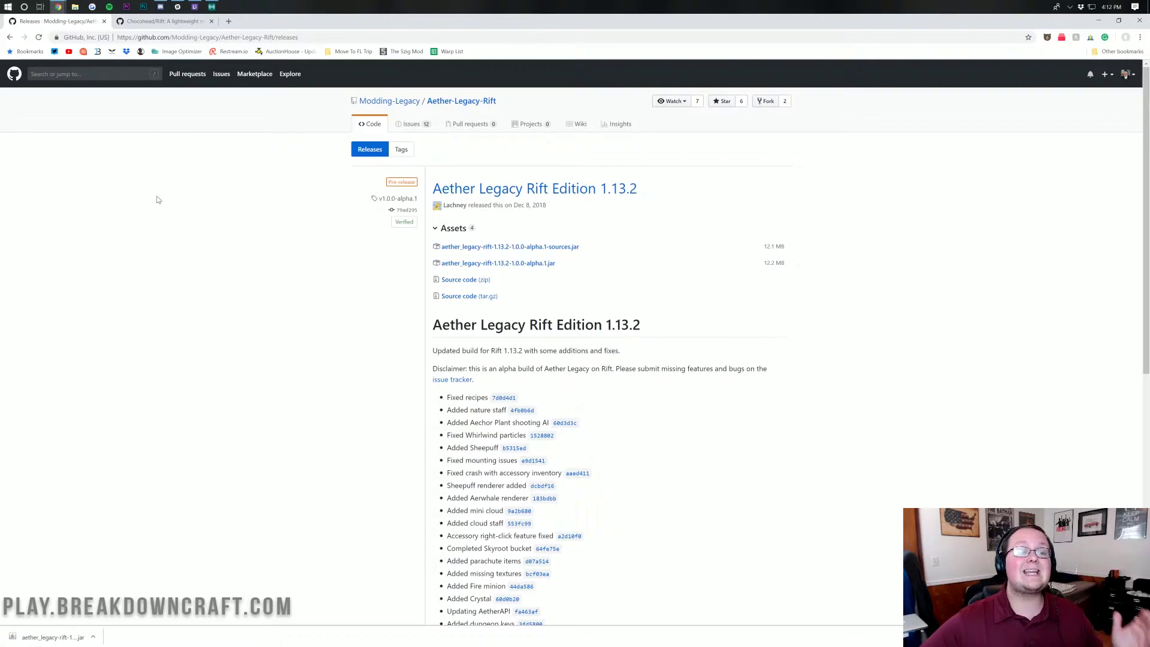
Step: Download the Rift JAR for the Minecraft Launcher from the Chocohead/Rift README and keep the file
left_click(139, 21)
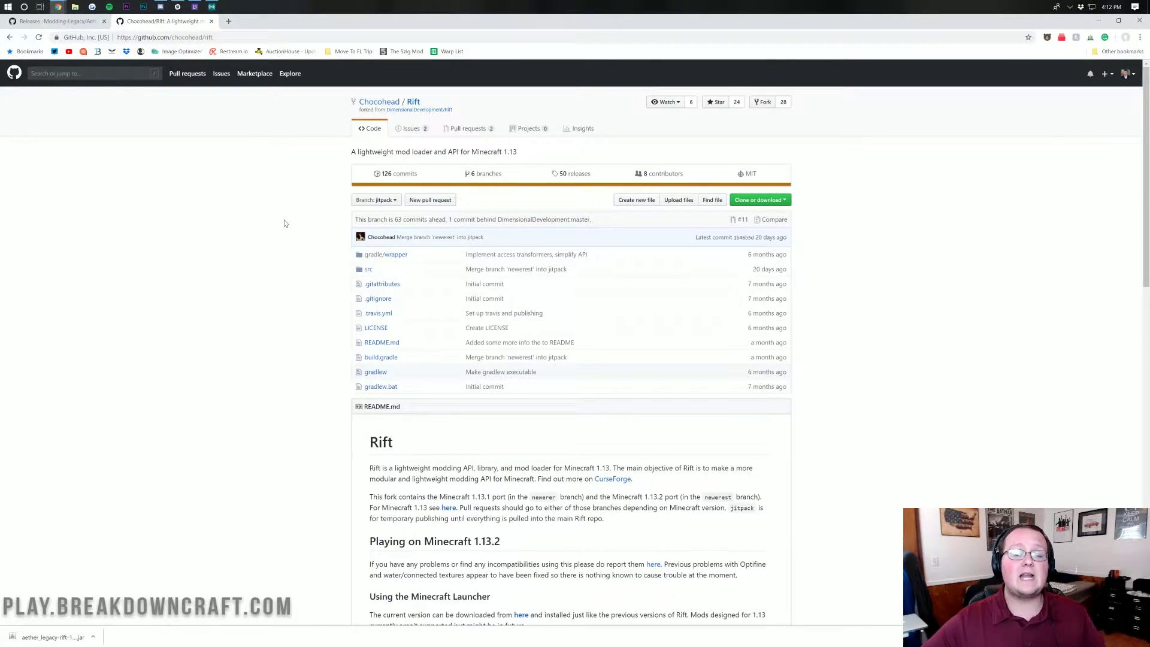
scroll(282, 252, "down", 3)
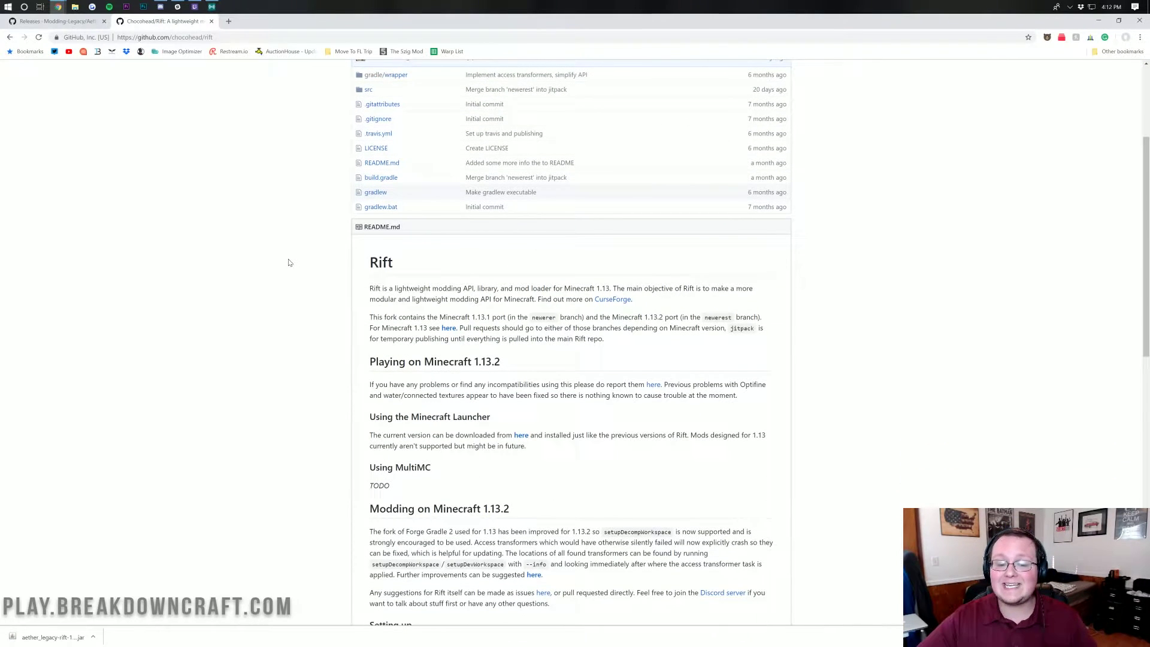
scroll(277, 256, "down", 4)
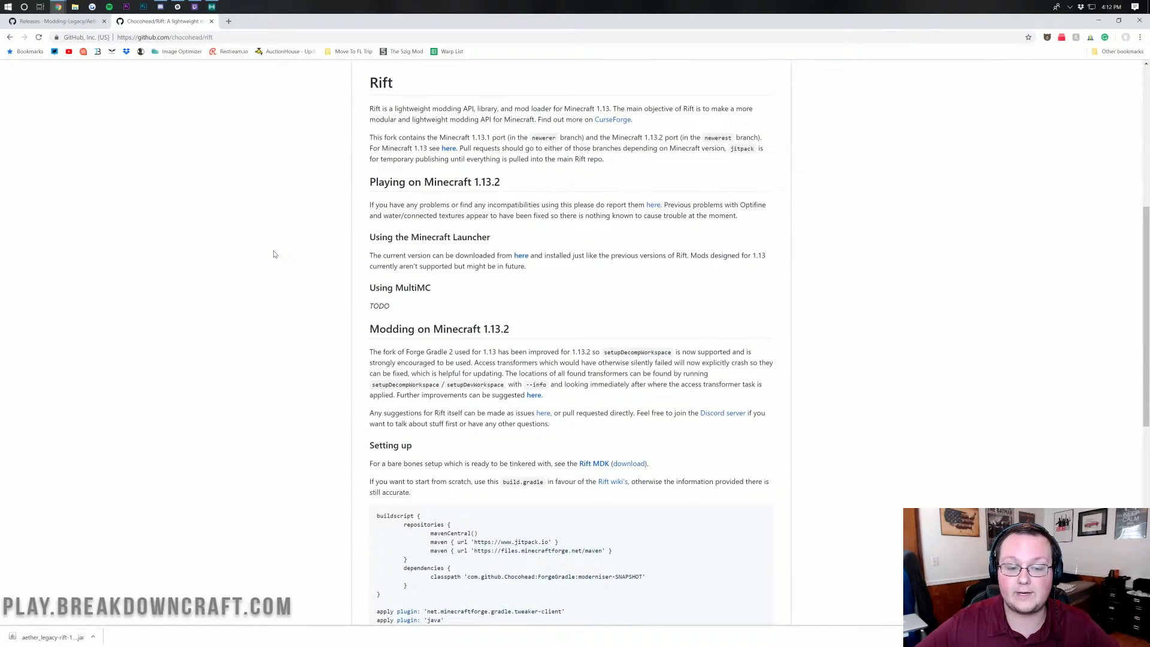
left_click_drag(417, 211, 493, 212)
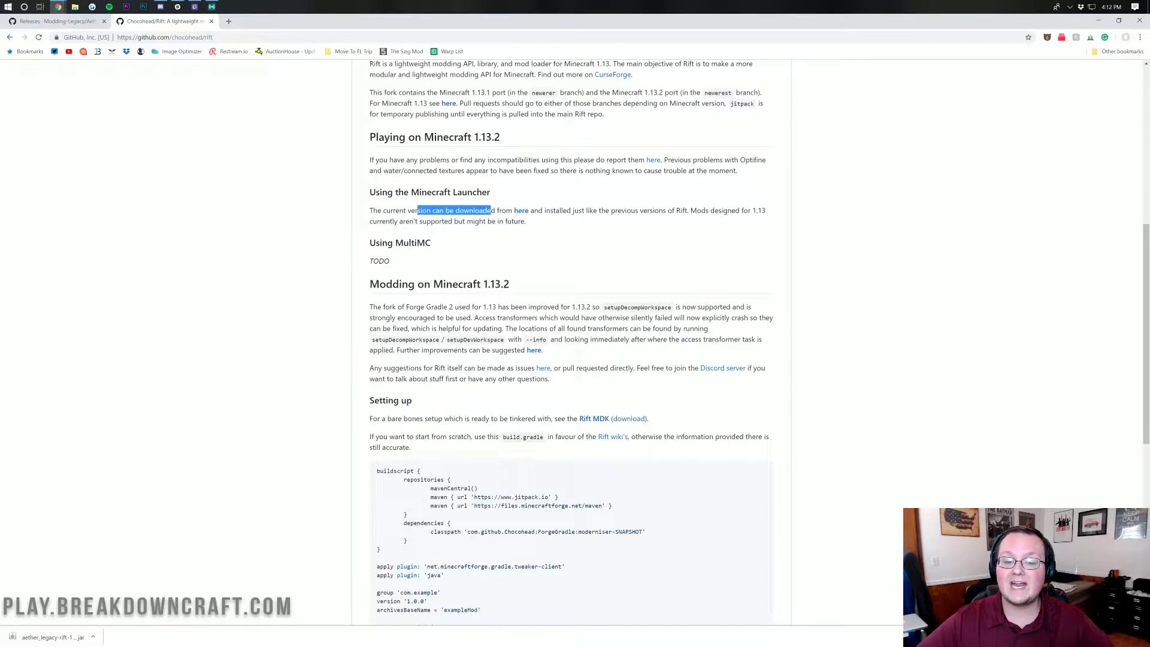
left_click(495, 213)
left_click_drag(366, 194, 473, 193)
left_click(474, 193)
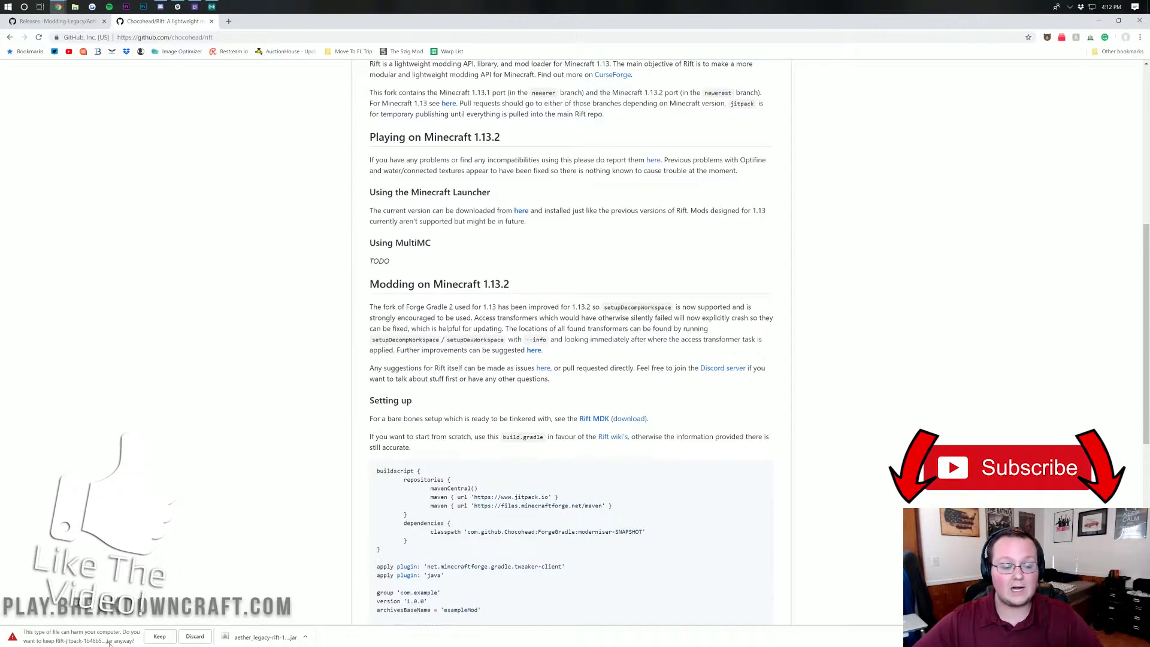
left_click(156, 638)
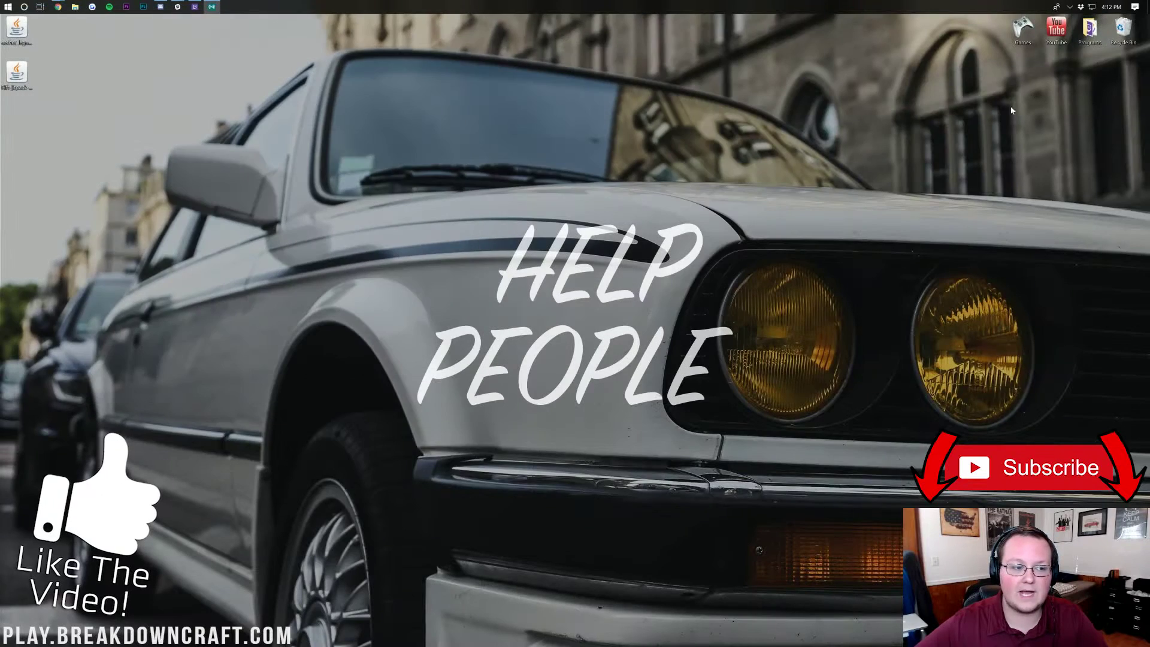
Step: Minimize the browser and arrange the two downloaded JAR files on the desktop
left_click_drag(323, 192, 352, 75)
left_click_drag(5, 75, 506, 122)
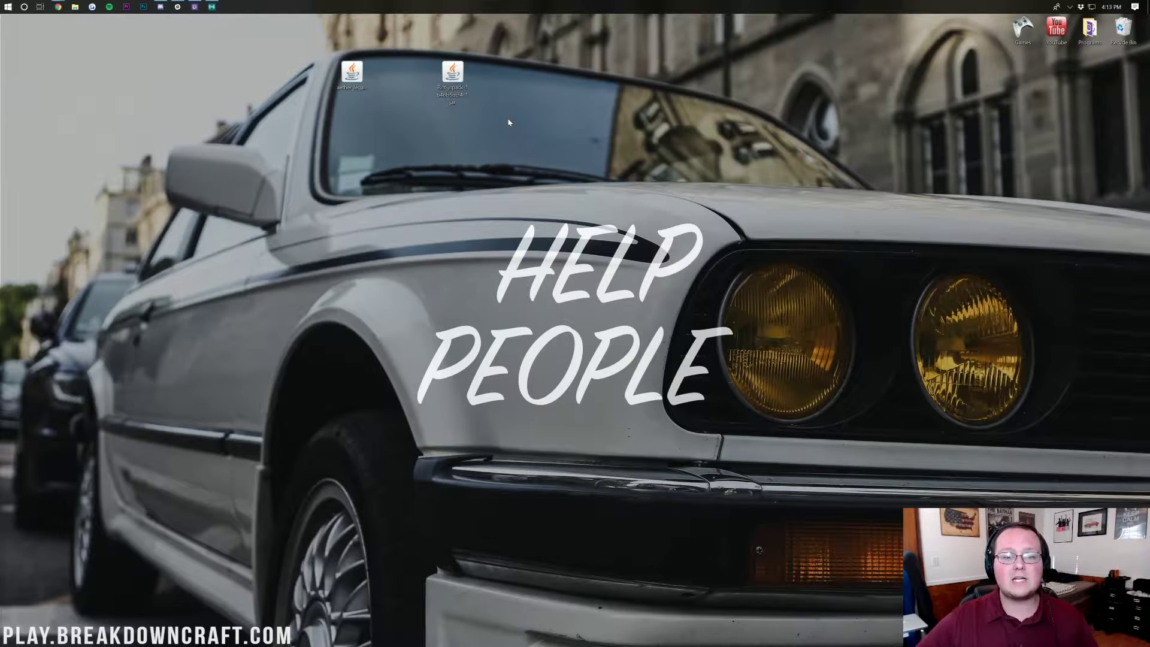
Step: Search Windows for downloads and open the Downloads folder
left_click(2, 3)
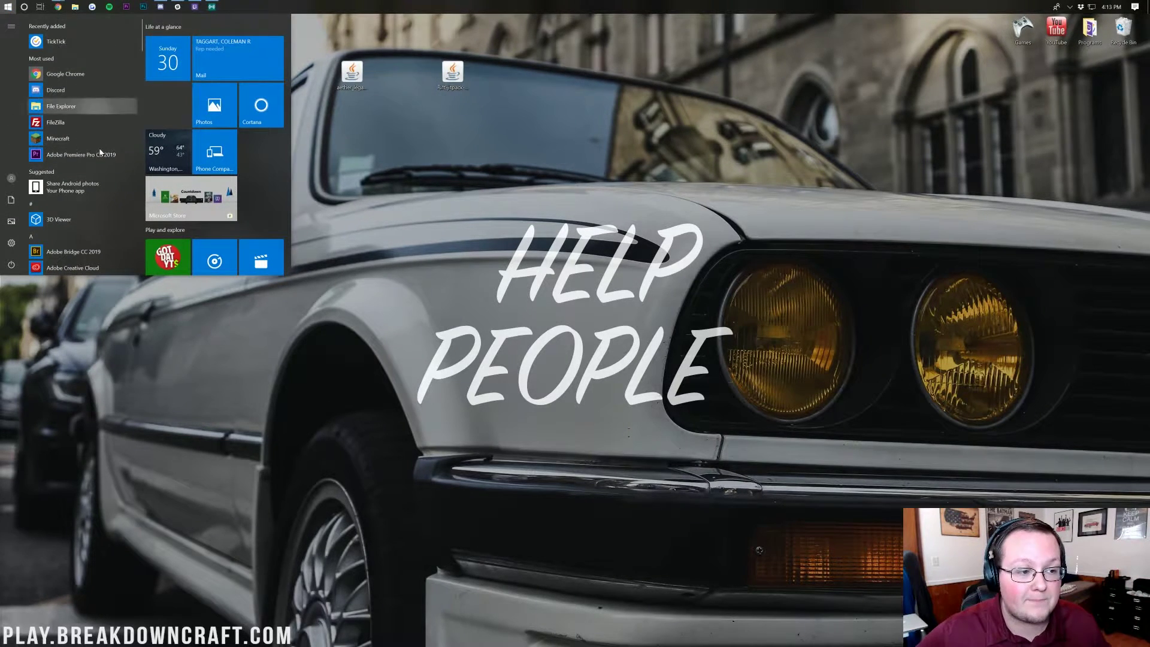
type("downloads")
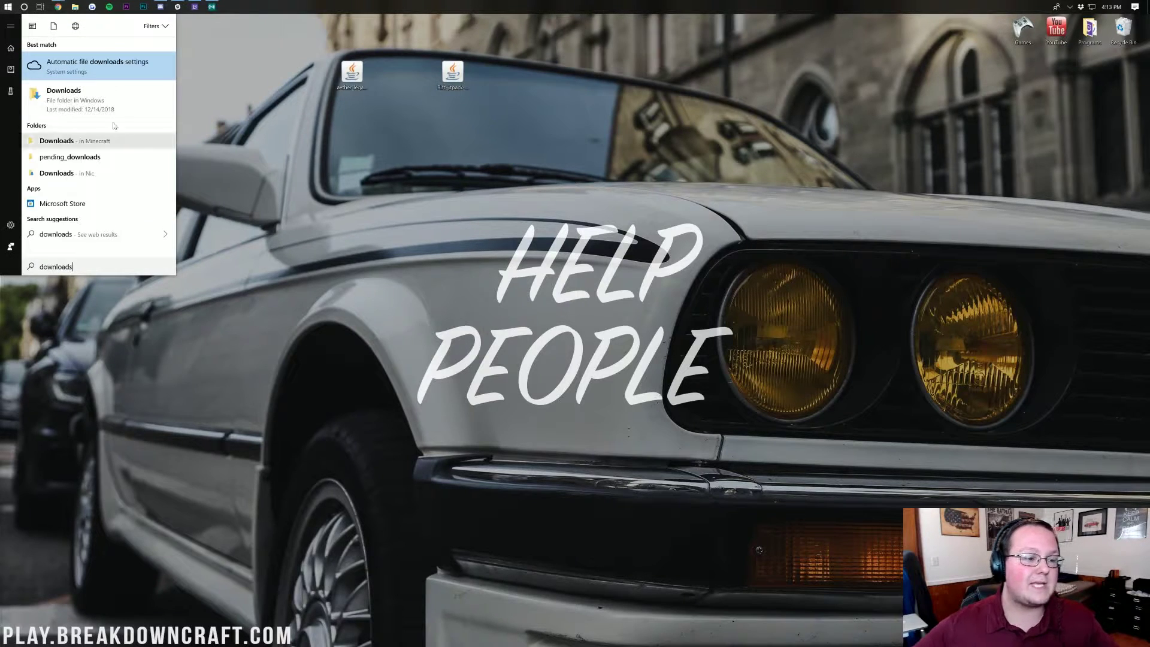
left_click(73, 86)
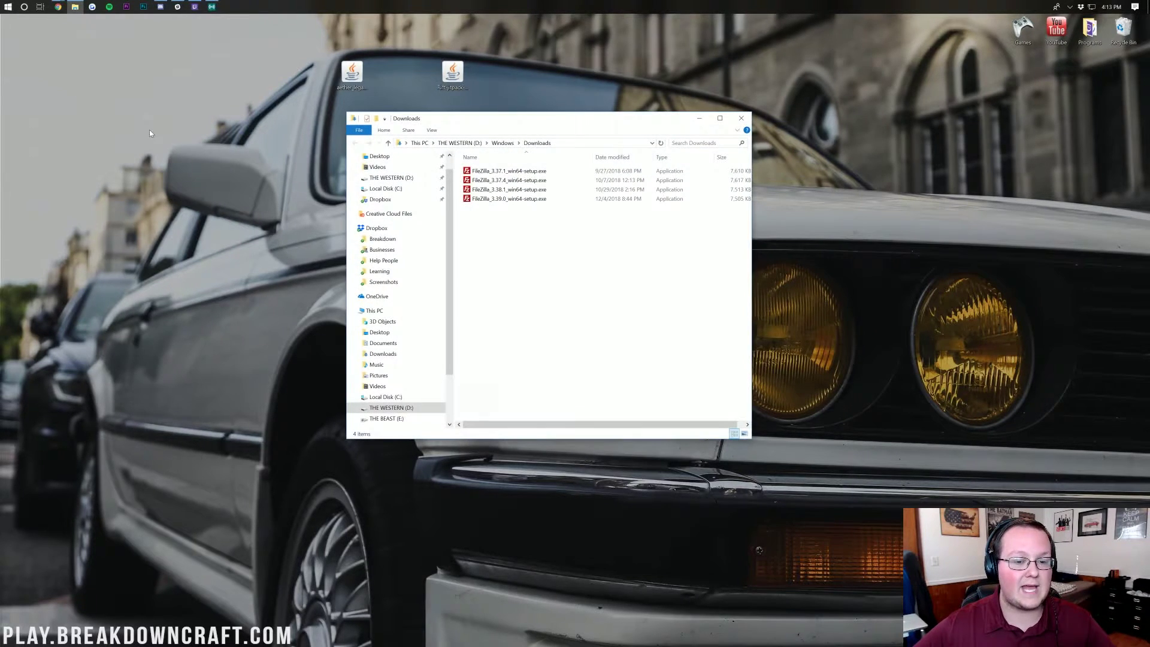
Step: Move both JAR files together to a new spot on the desktop and close the Downloads window
left_click(458, 86)
left_click(352, 75, "ctrl")
left_click_drag(353, 75, 486, 75)
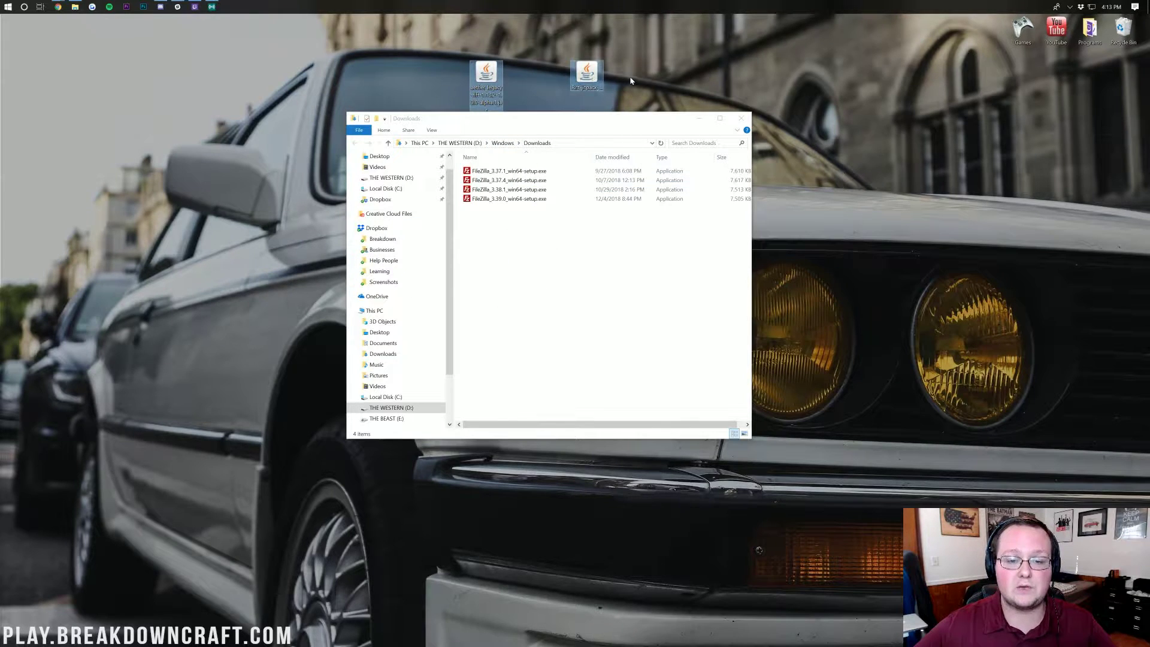
left_click(740, 117)
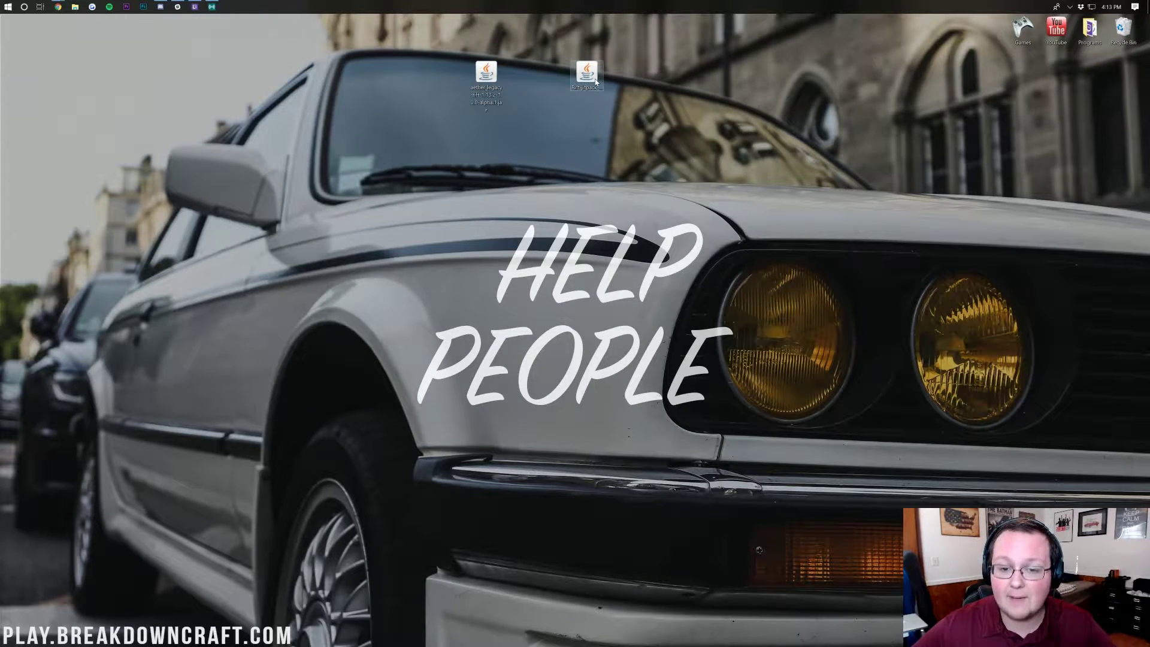
Step: Run the Rift JAR with Java(TM) Platform SE binary to install Rift for Minecraft 1.13.2
left_click(586, 73)
right_click(586, 74)
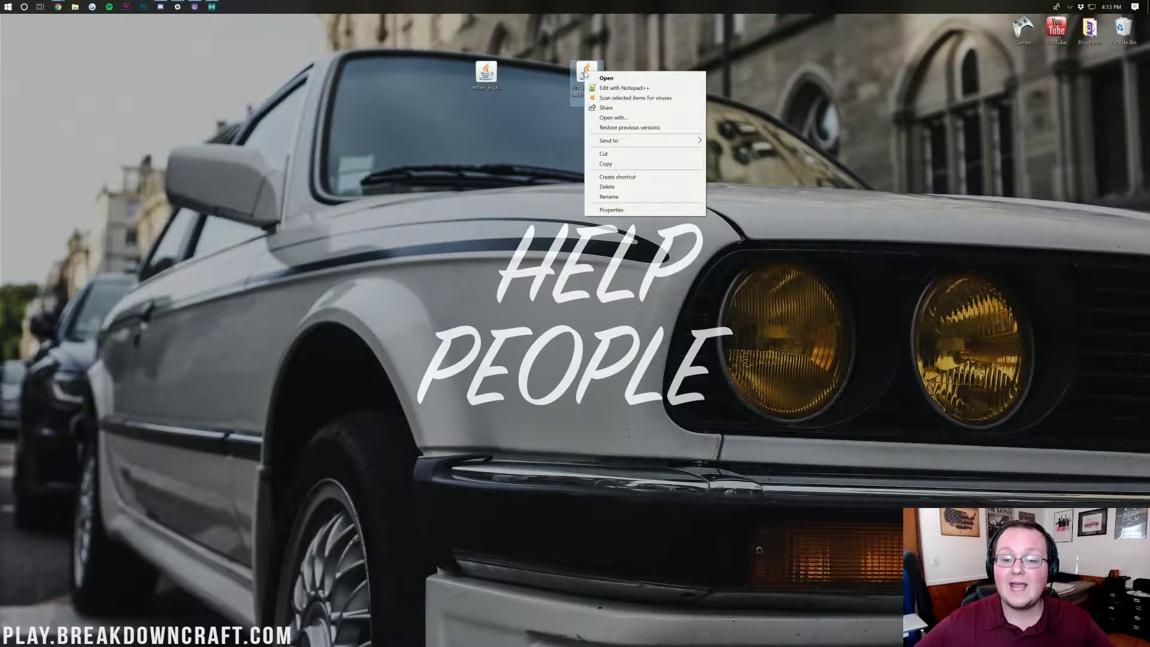
left_click(619, 119)
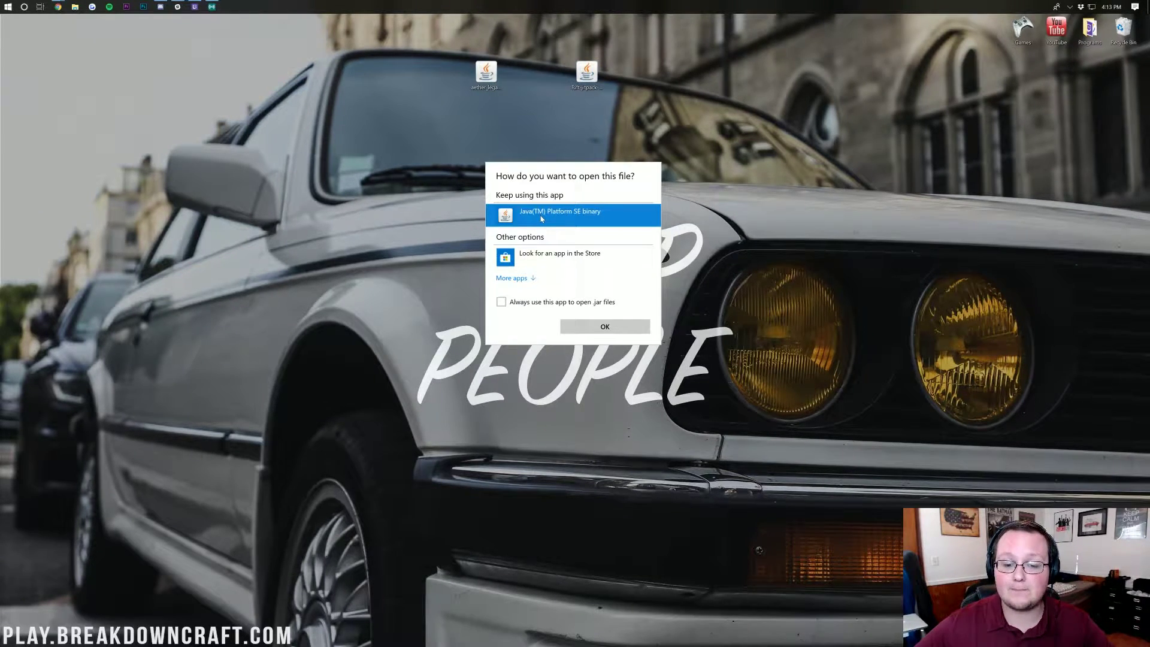
left_click(581, 327)
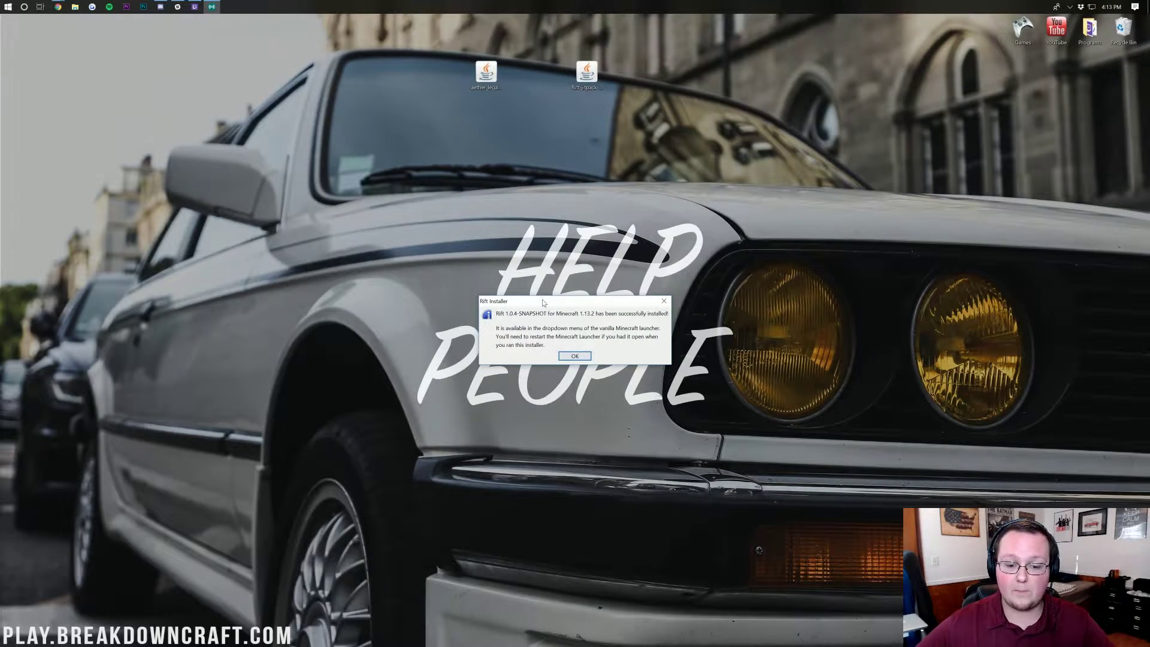
left_click_drag(544, 303, 534, 162)
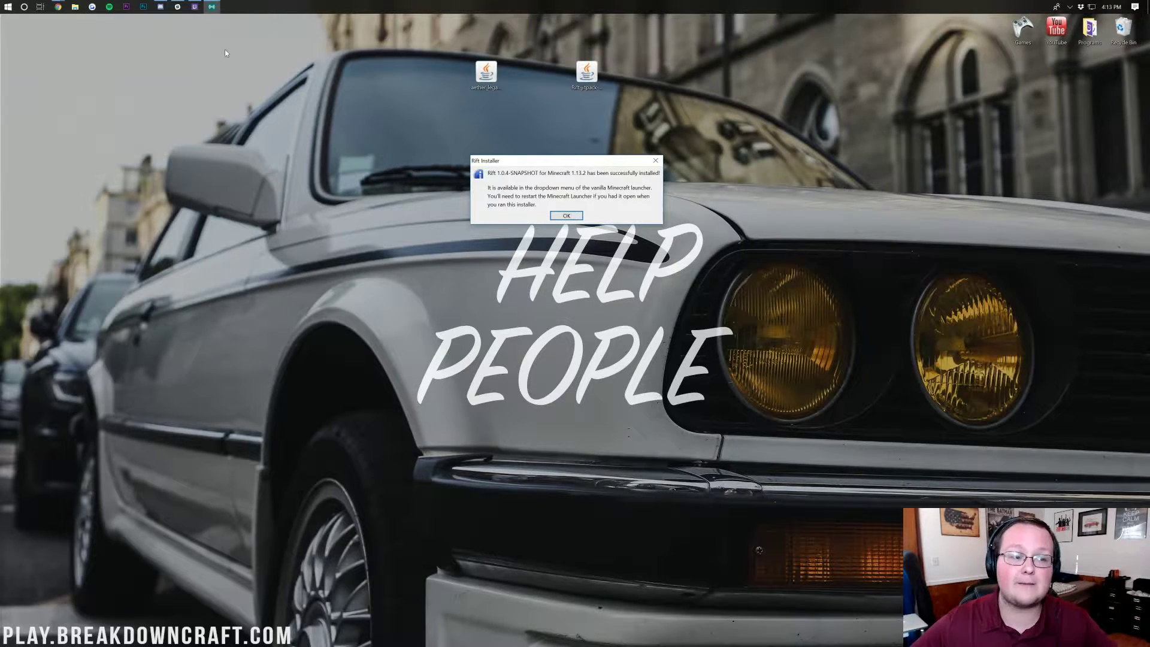
Step: Switch to Chrome, open thebreakdown.xyz/java in a new tab, and look through the Java SE Development Kit installation guide
mouse_move(59, 8)
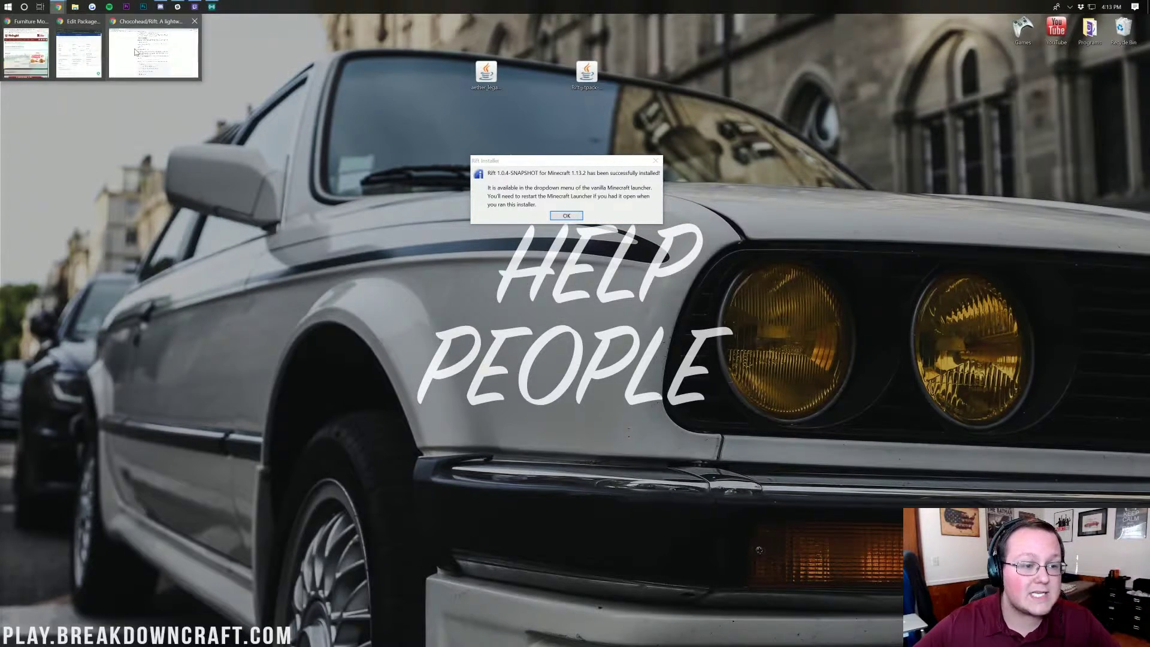
left_click(154, 53)
key("ctrl+t")
type("thebreakdown.xyz/")
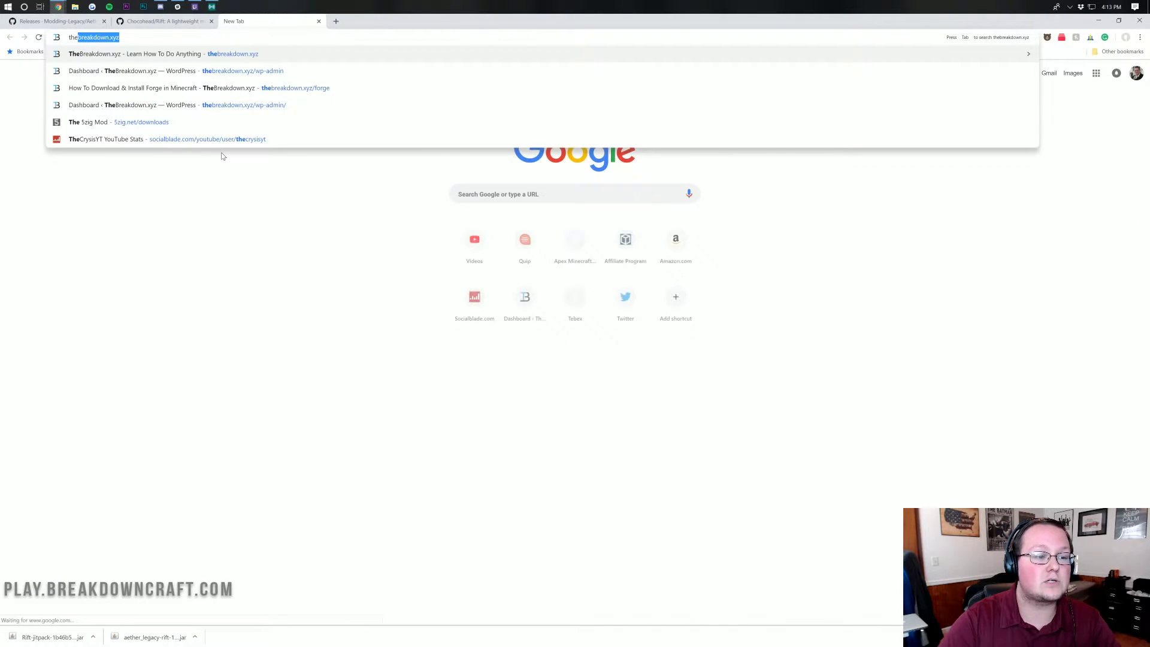
type("java")
key("Return")
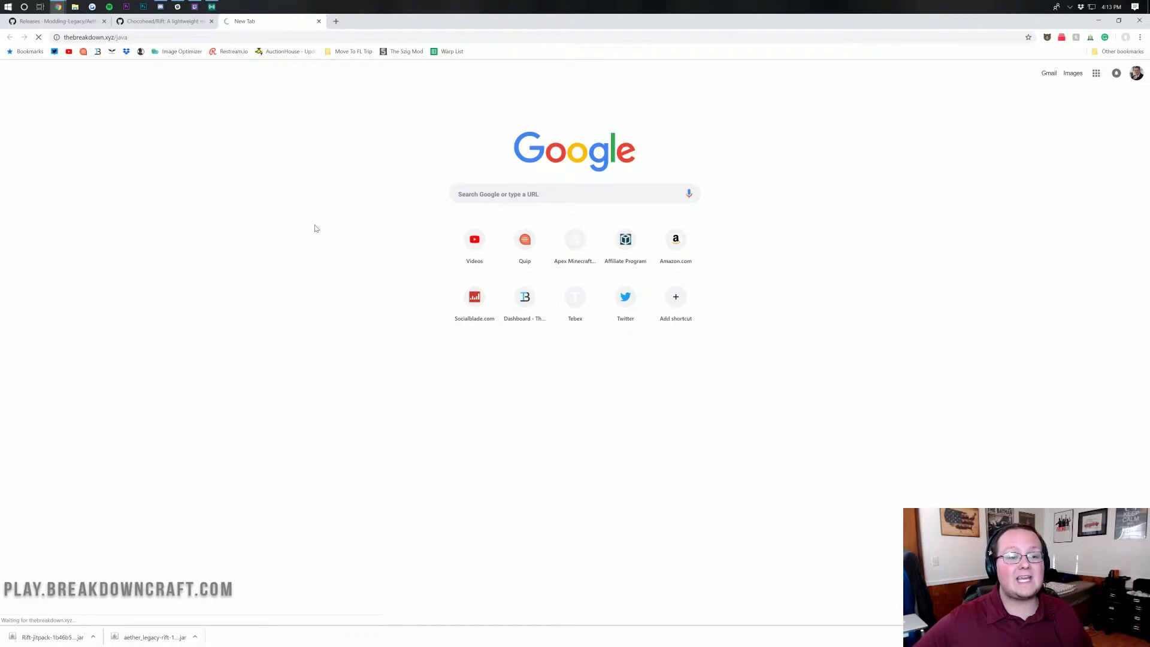
scroll(447, 247, "down", 3)
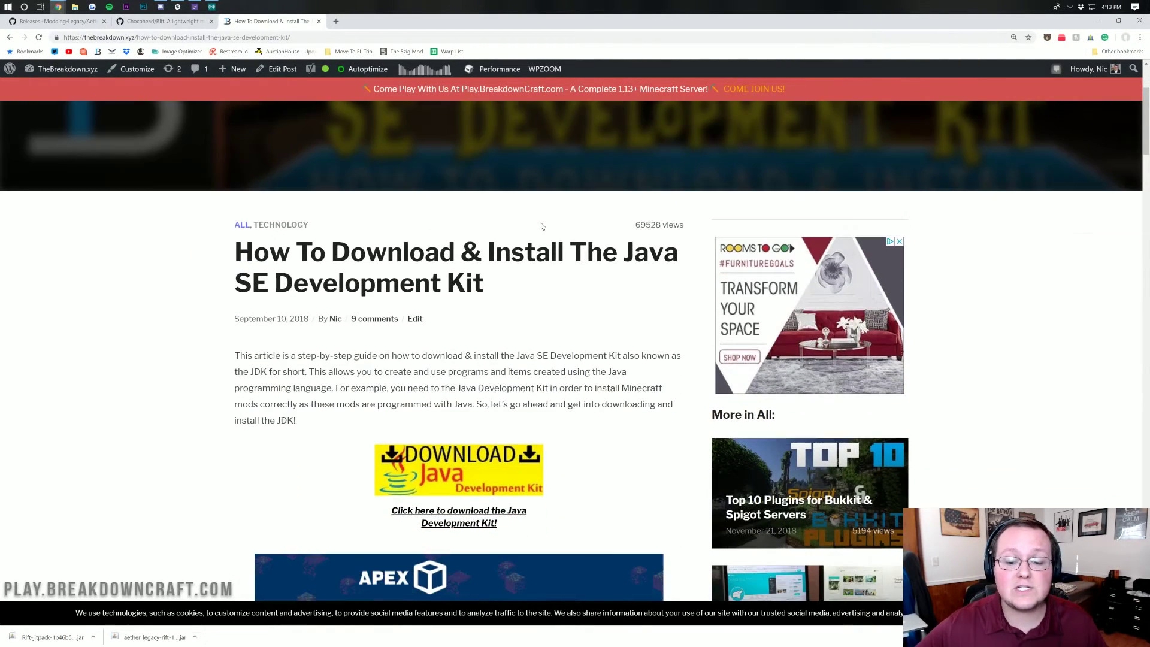
left_click_drag(623, 248, 484, 279)
left_click(494, 276)
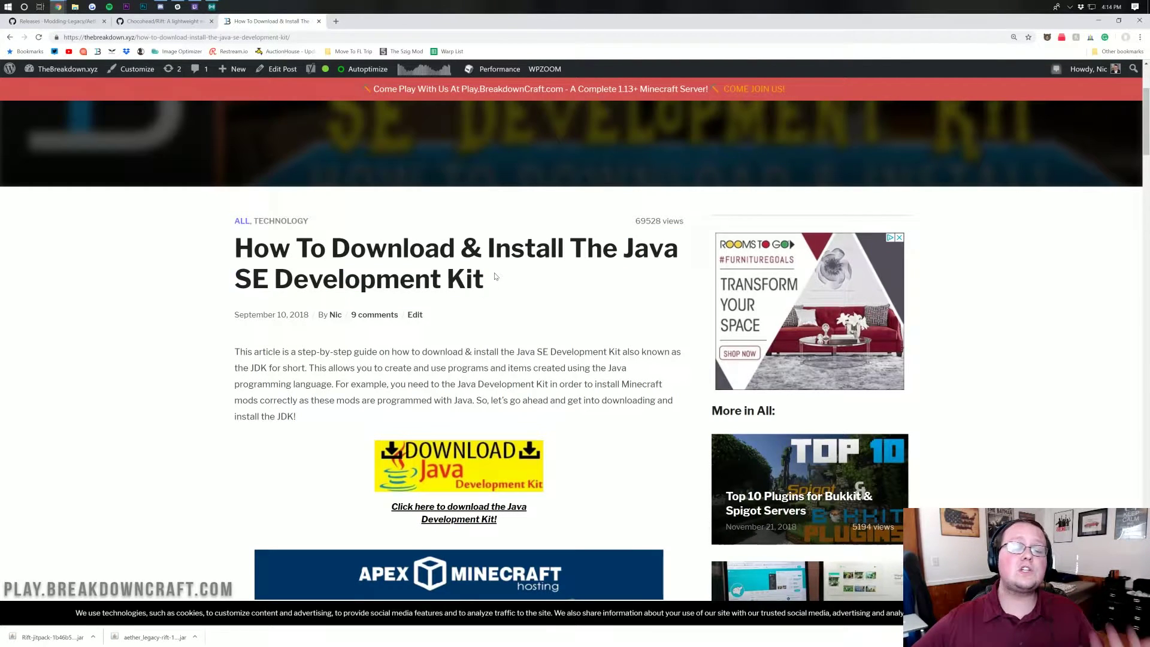
scroll(494, 276, "down", 2)
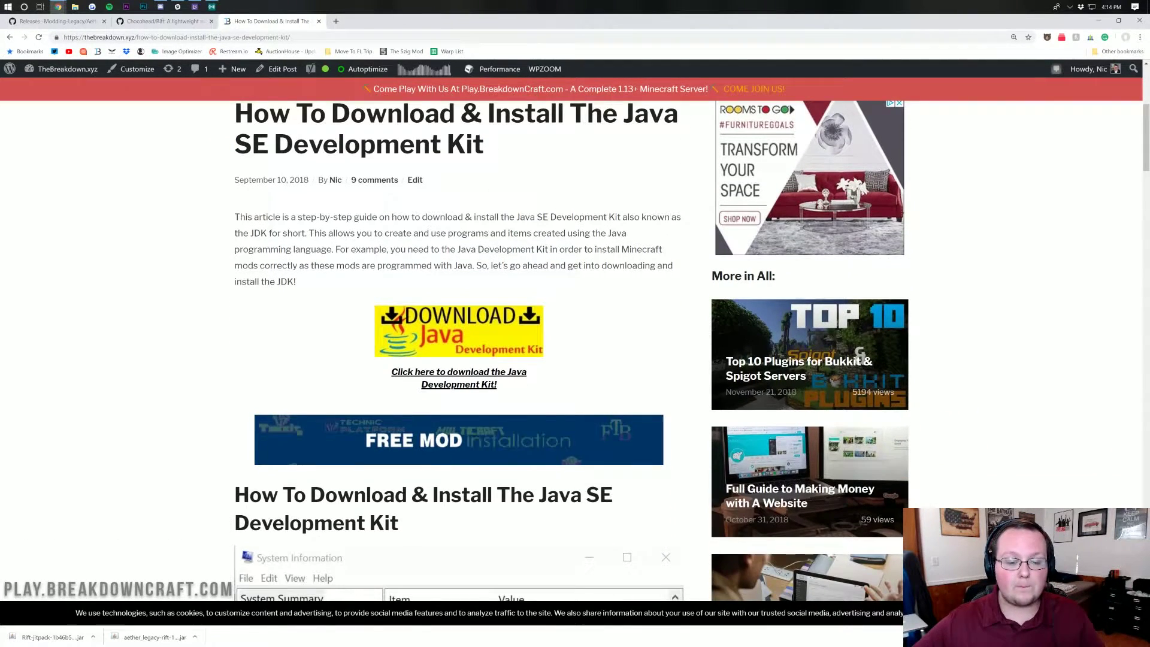
scroll(493, 274, "down", 3)
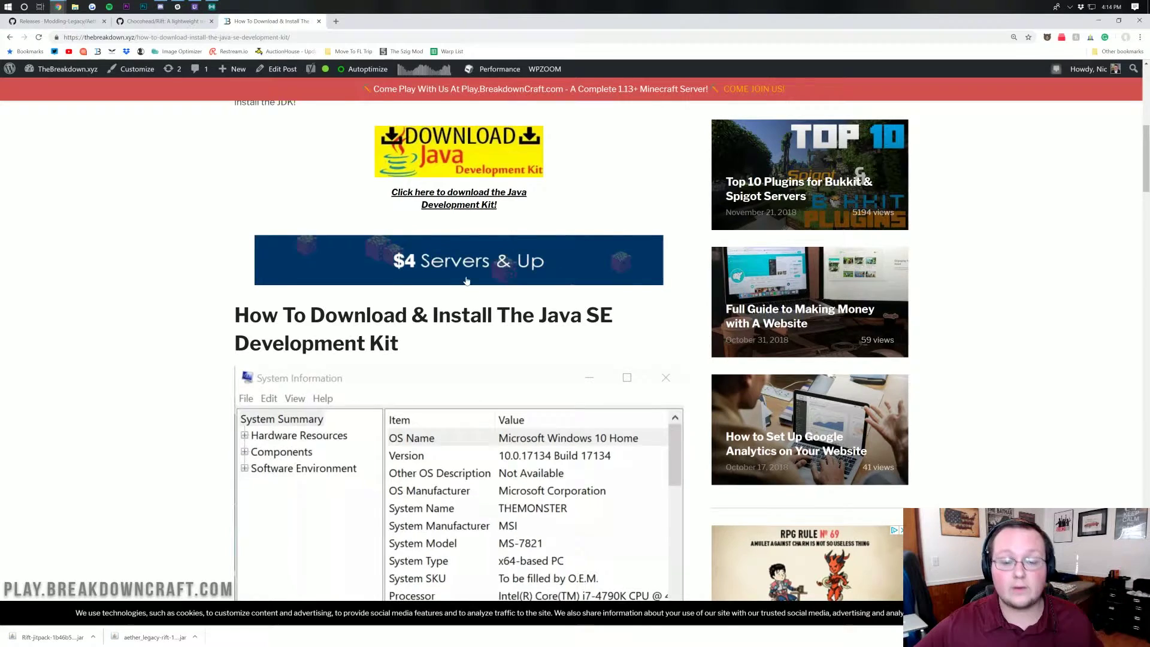
Step: Open thebreakdown.xyz/jarfix in a new tab and look through the guide on repairing .jar files with Jarfix
scroll(463, 270, "up", 4)
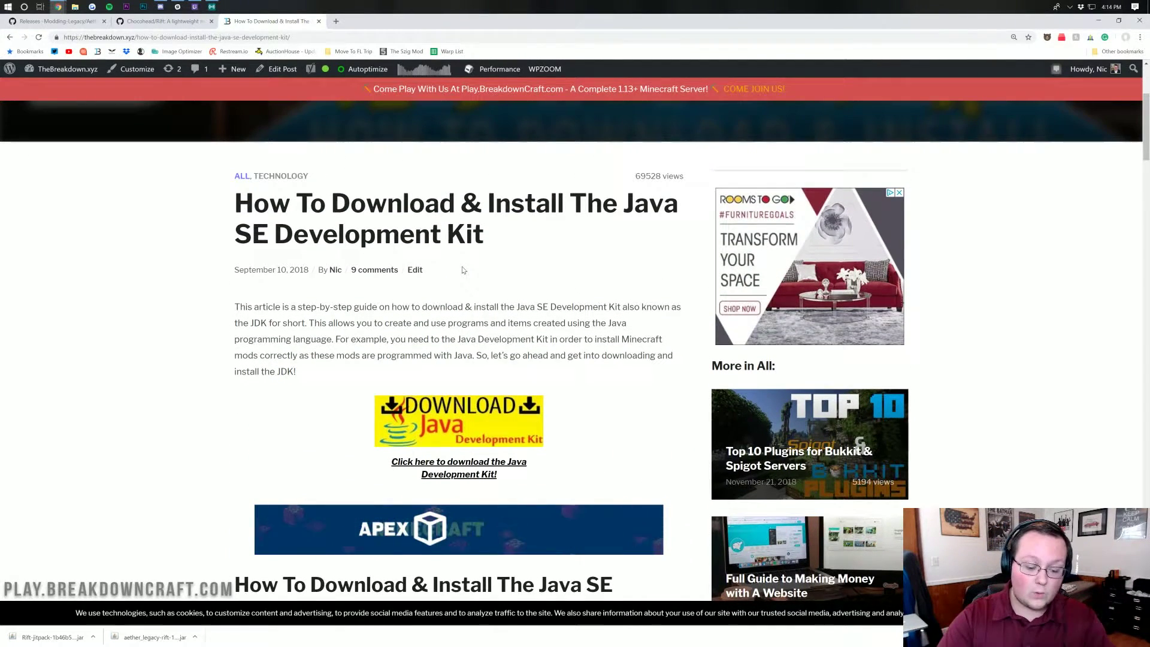
key("ctrl+t")
type("ht")
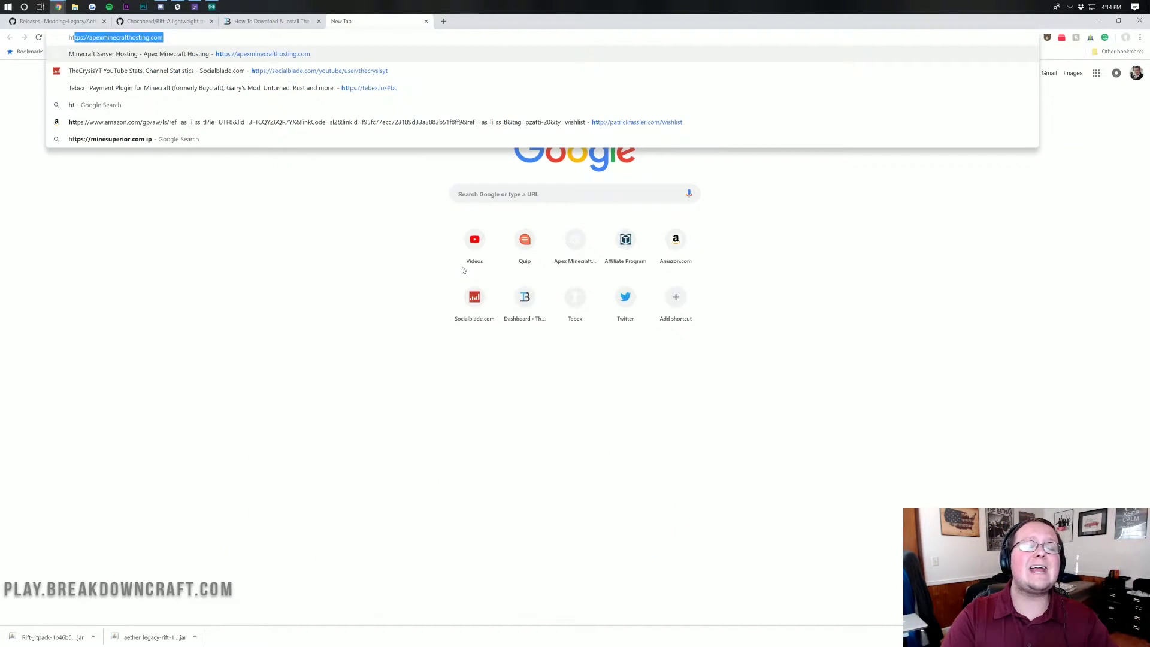
key("BackSpace")
key("BackSpace")
type("t")
key("BackSpace")
key("BackSpace")
key("BackSpace")
type("th")
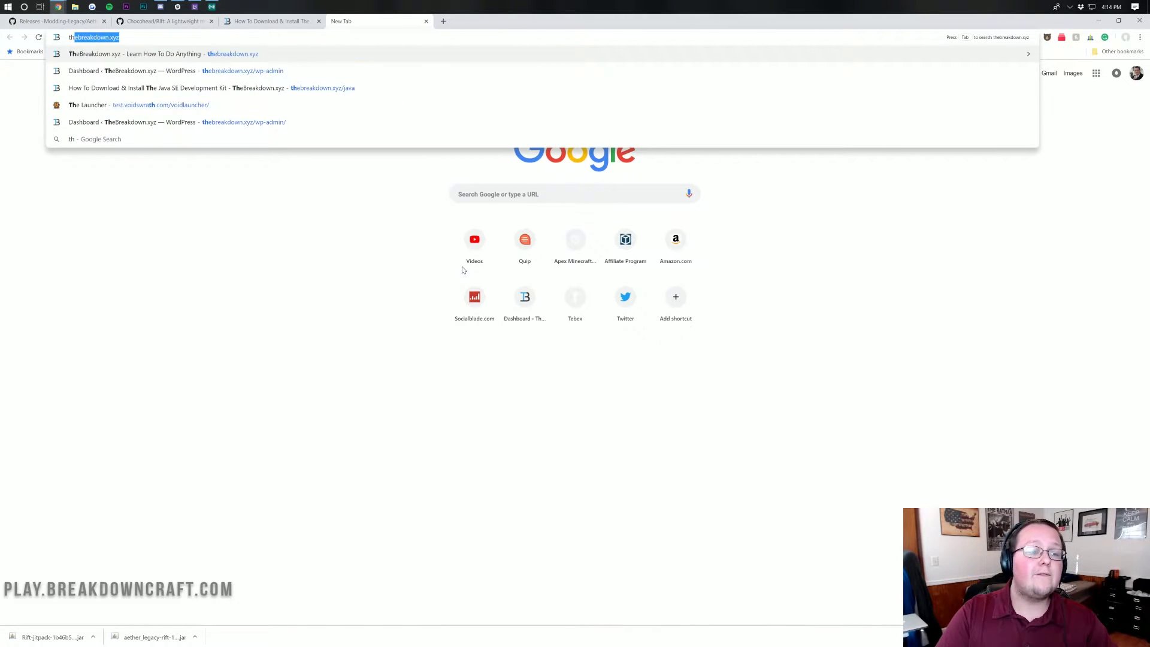
type("ebreakdown.xyz/jar")
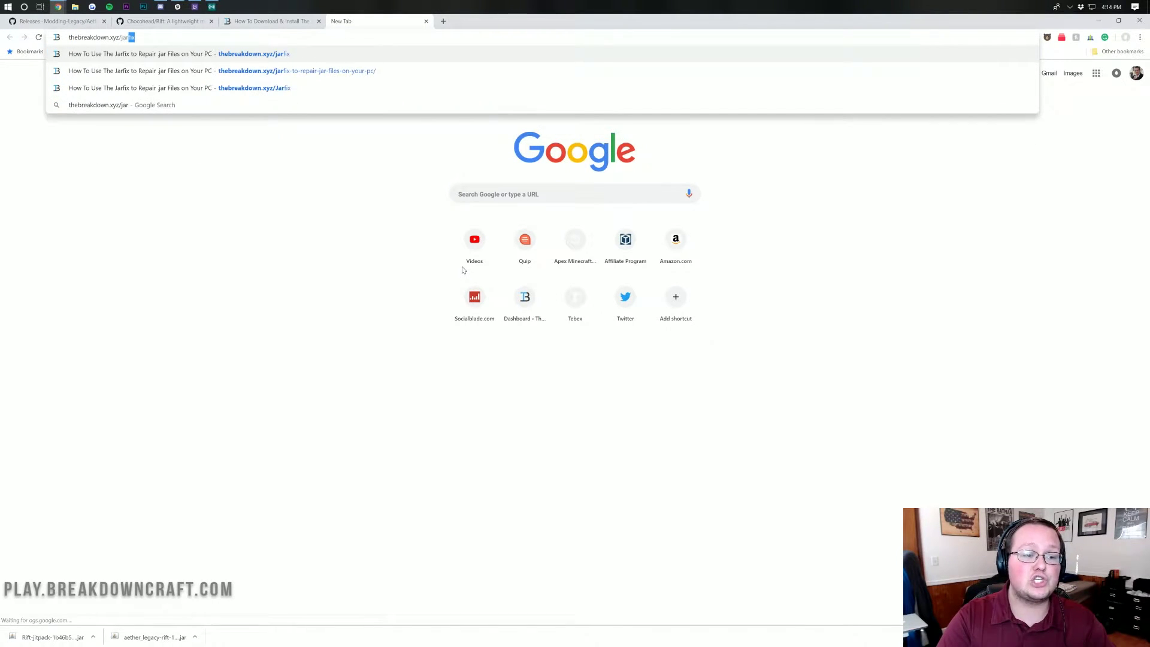
type("fix")
key("Return")
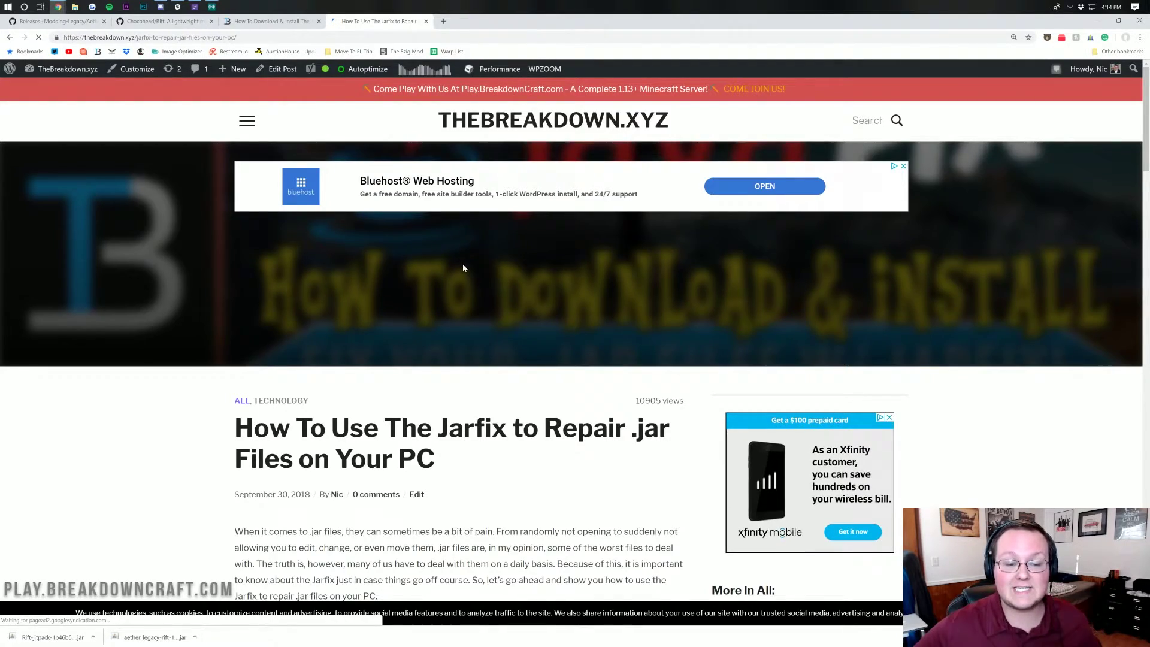
scroll(462, 270, "down", 5)
scroll(361, 192, "down", 6)
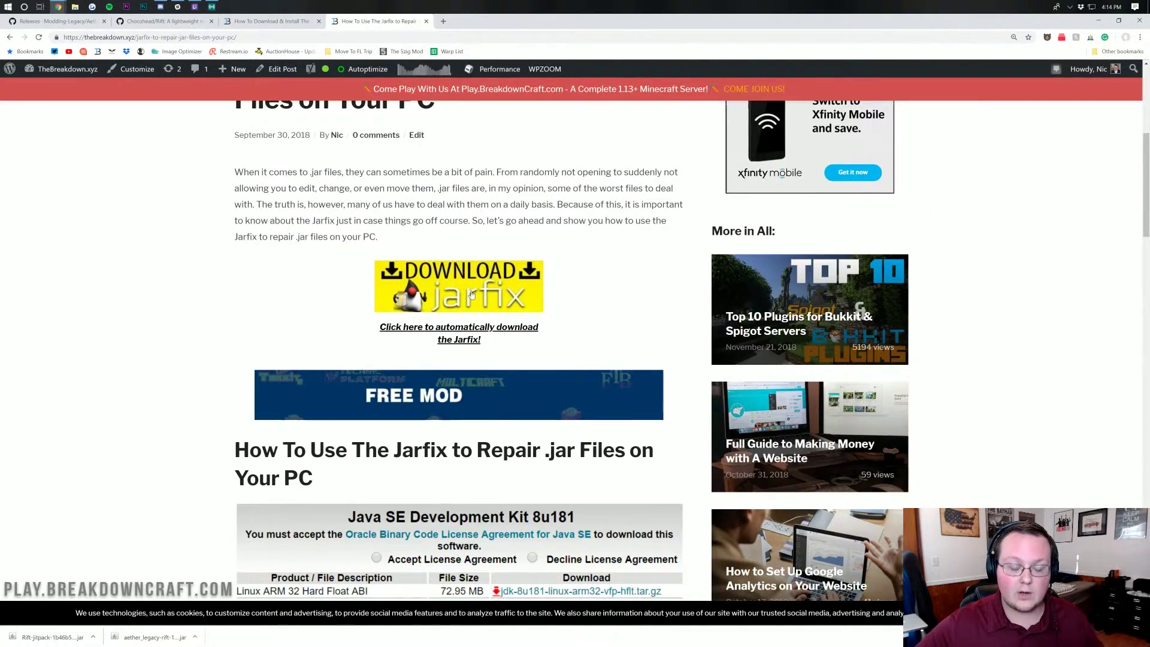
scroll(361, 191, "down", 8)
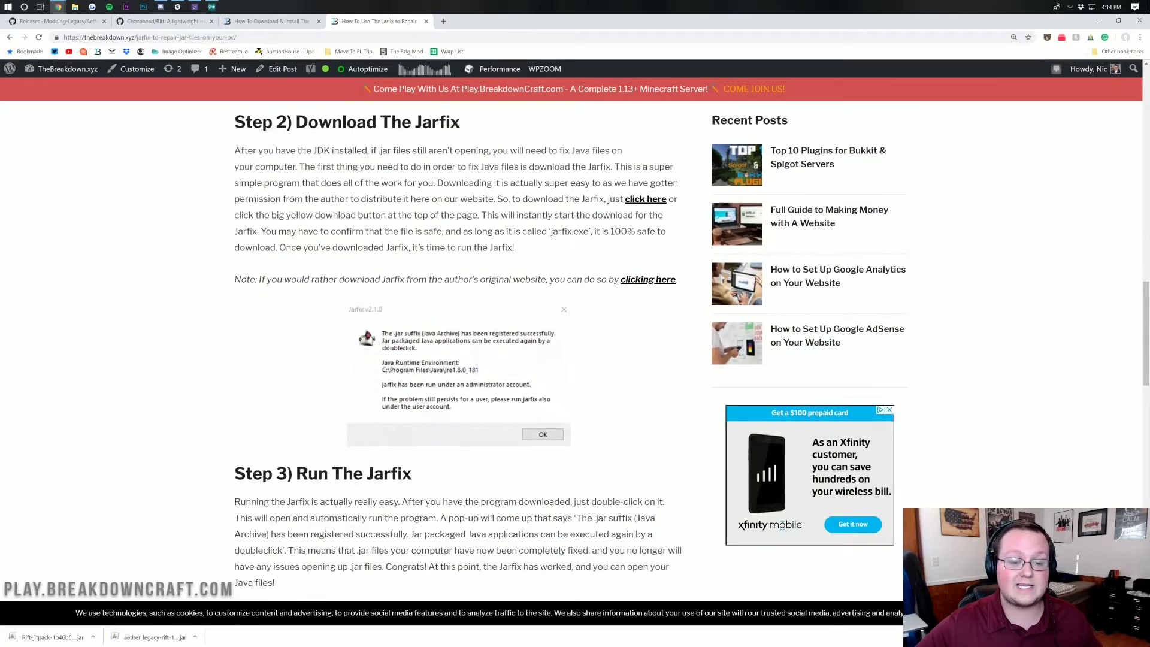
scroll(361, 191, "up", 7)
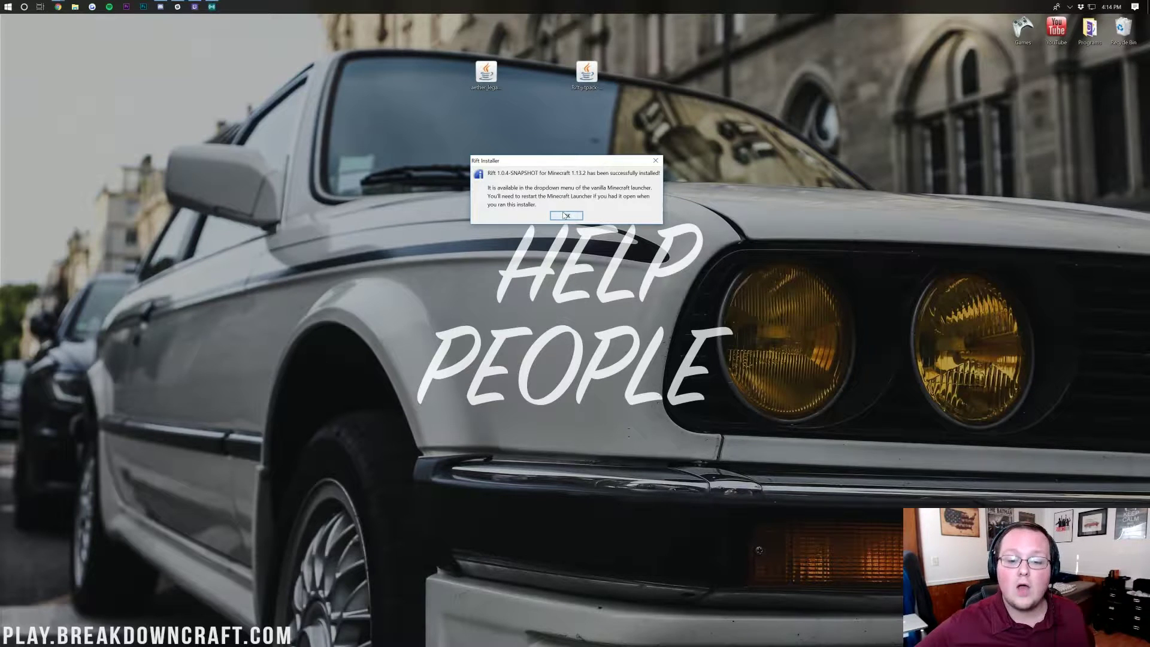
Step: Dismiss the Rift Installer message, set the Rift JAR aside on the desktop and reposition the Aether Legacy JAR
left_click(566, 215)
left_click_drag(586, 71, 855, 207)
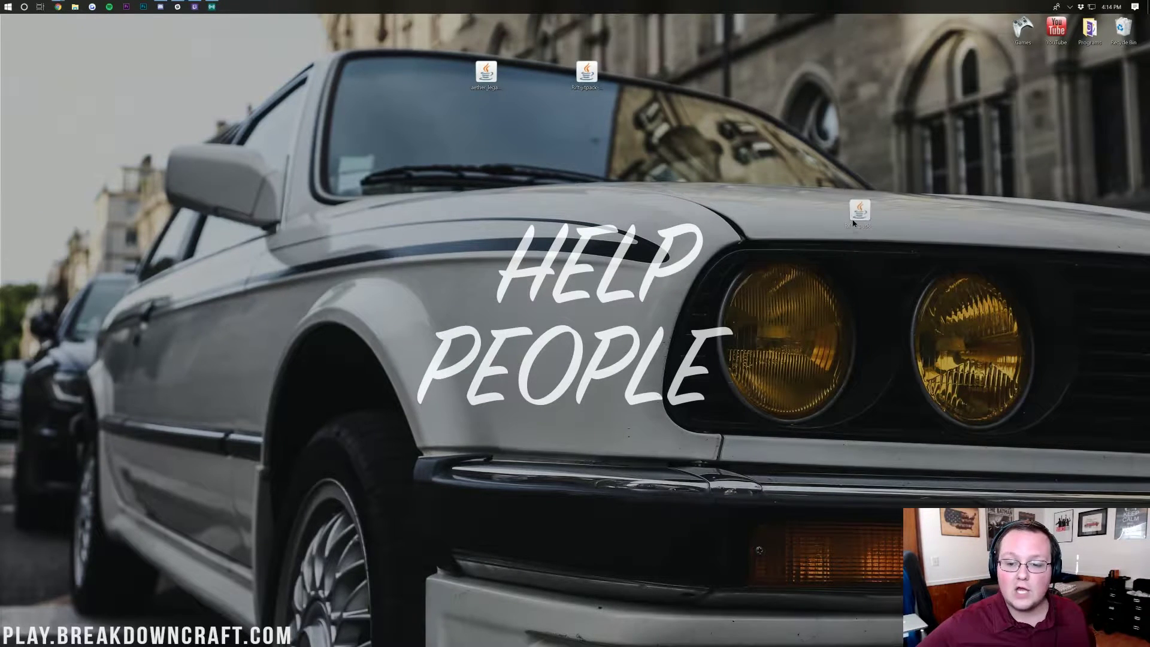
left_click_drag(485, 73, 556, 75)
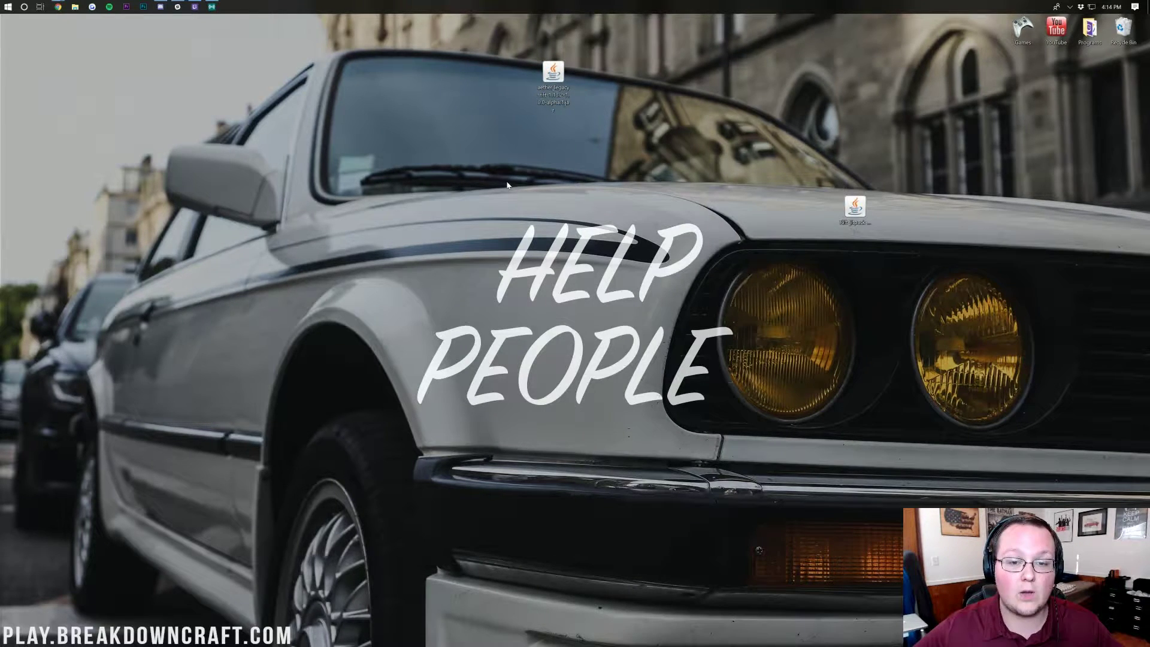
Step: Find the Windows Run app and use it to open the %appdata% folder
left_click(7, 8)
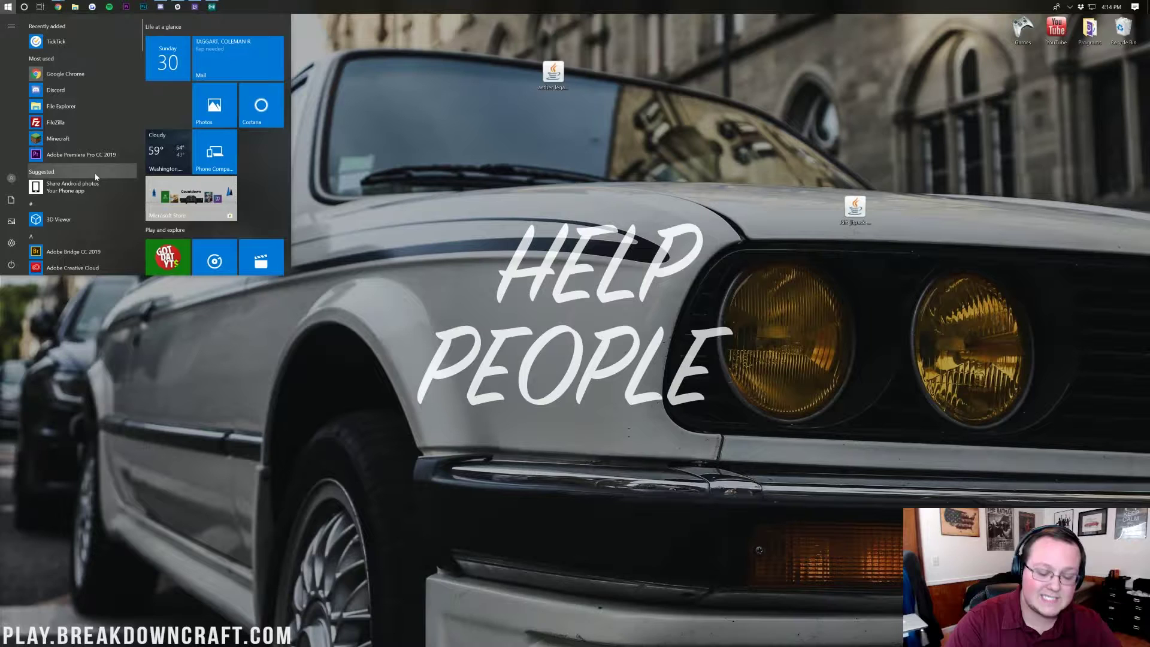
type("run")
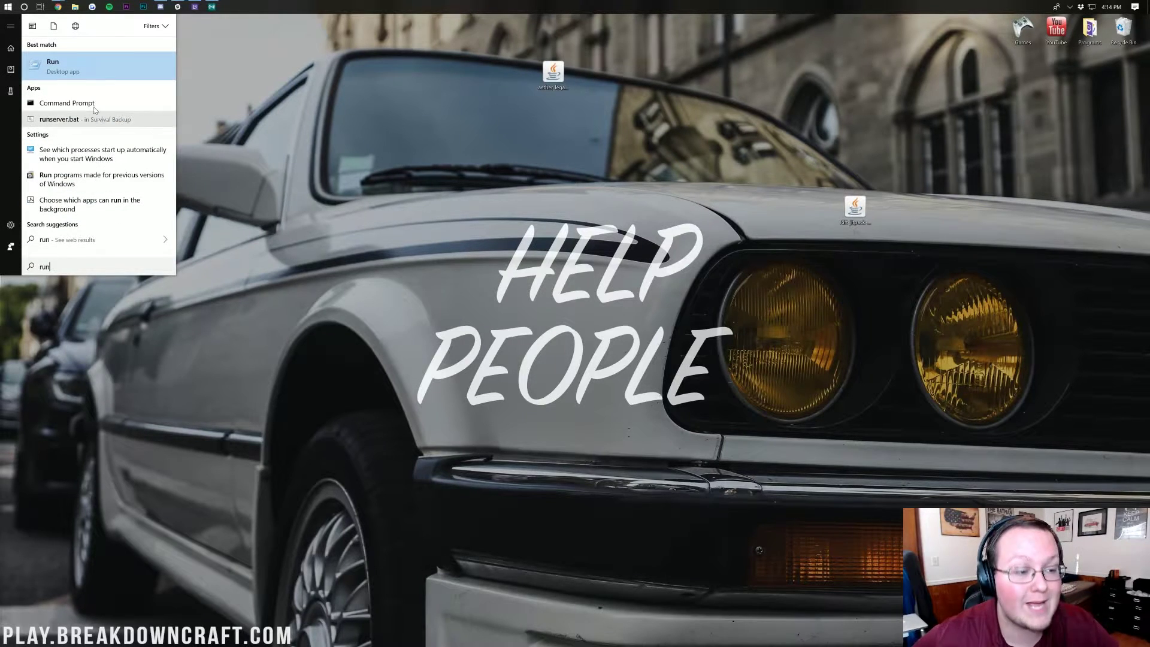
left_click(77, 68)
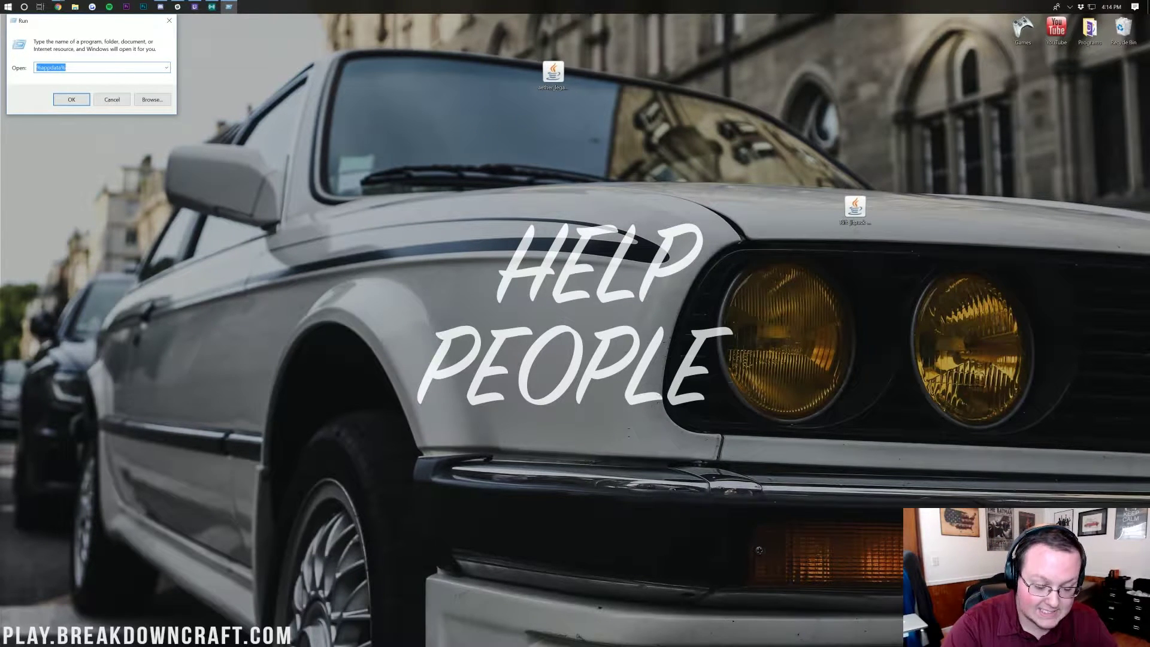
type("%appdata")
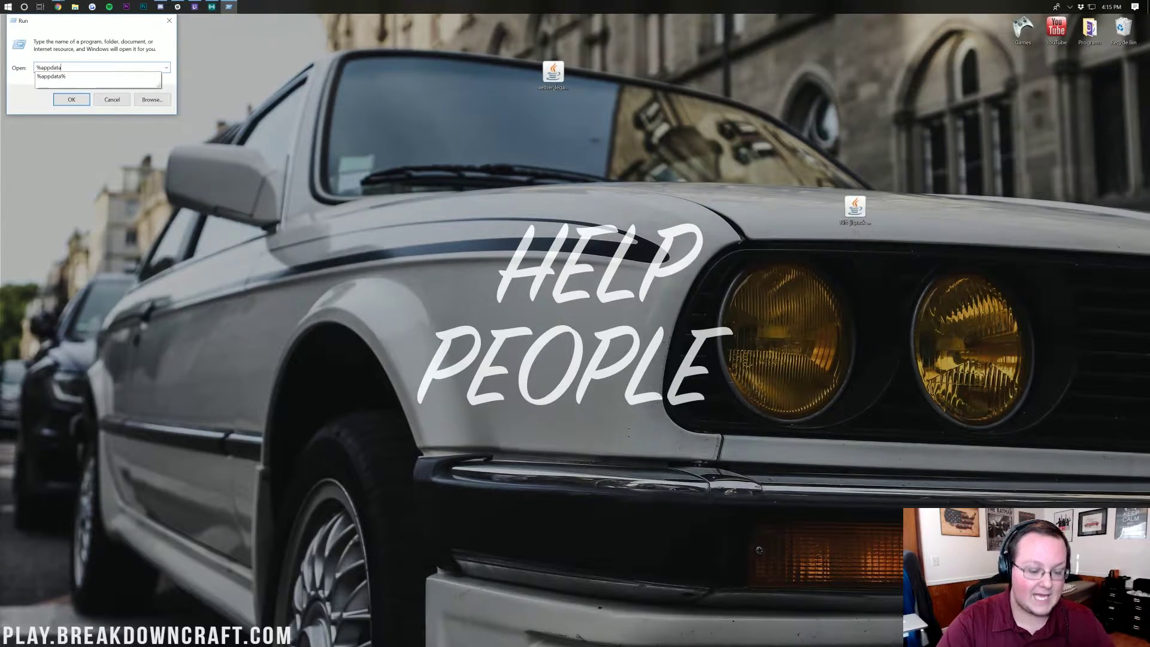
type("%")
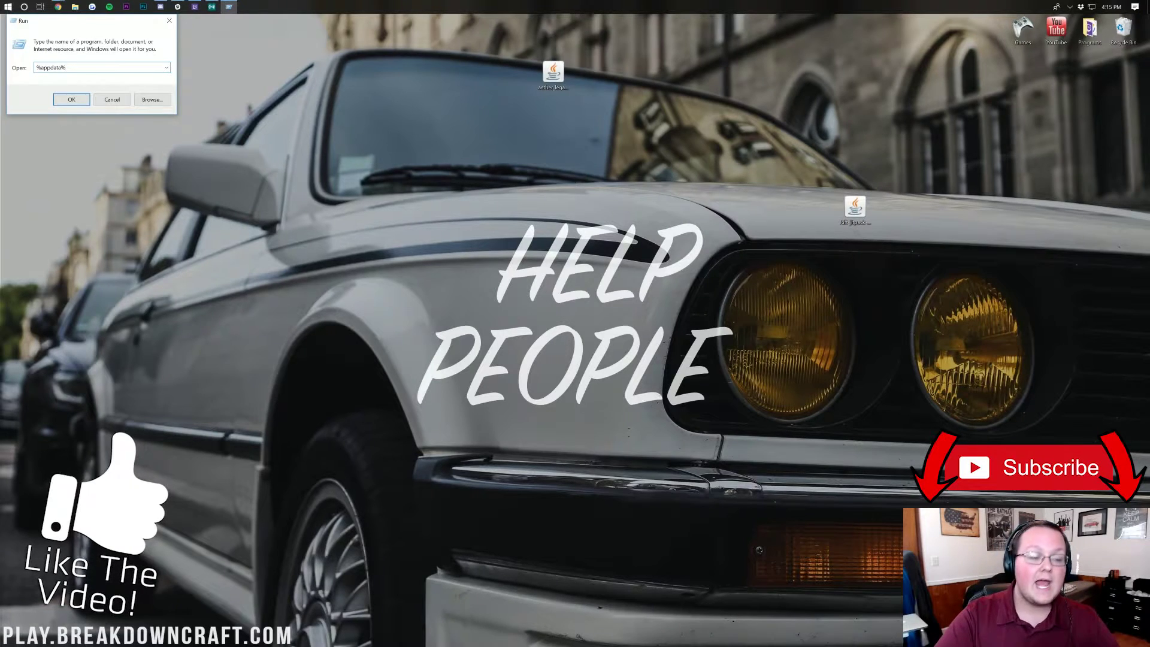
key("Return")
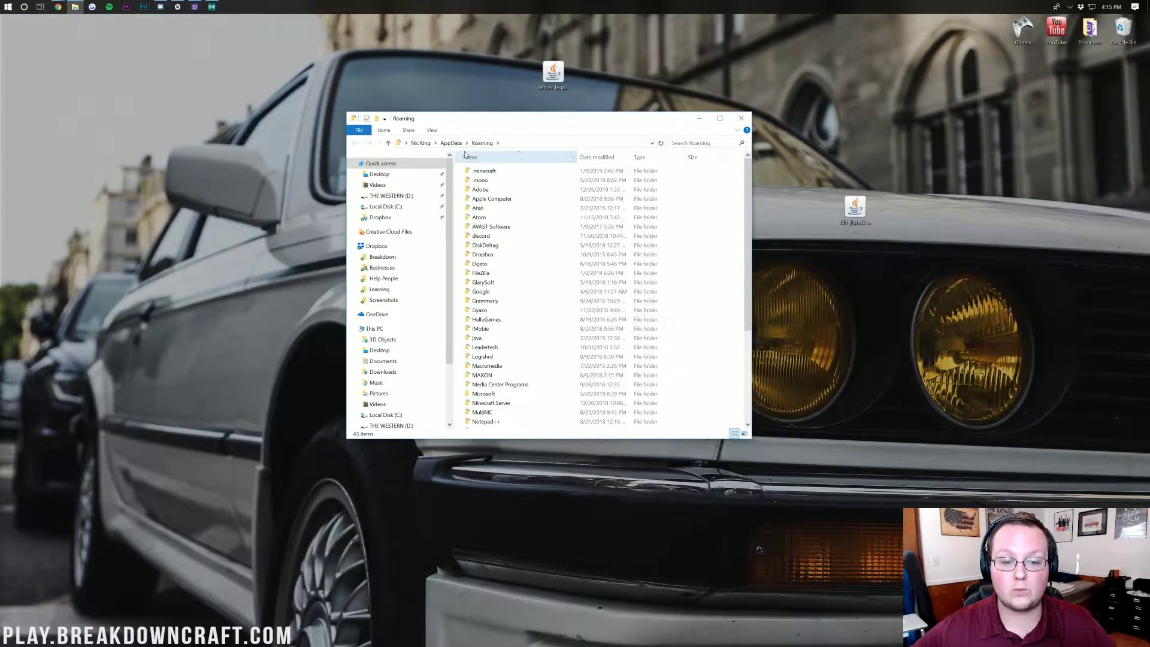
Step: Open the .minecraft folder and move its mods and modclasses folders to the Recycle Bin
double_click(484, 172)
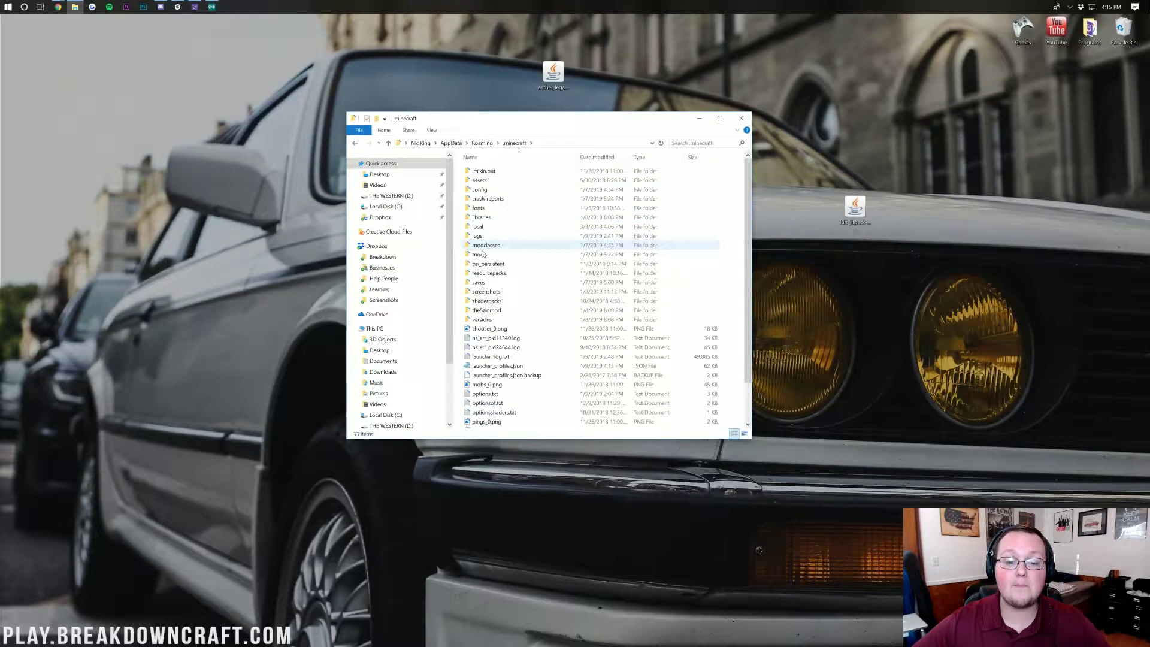
left_click_drag(479, 255, 1122, 29)
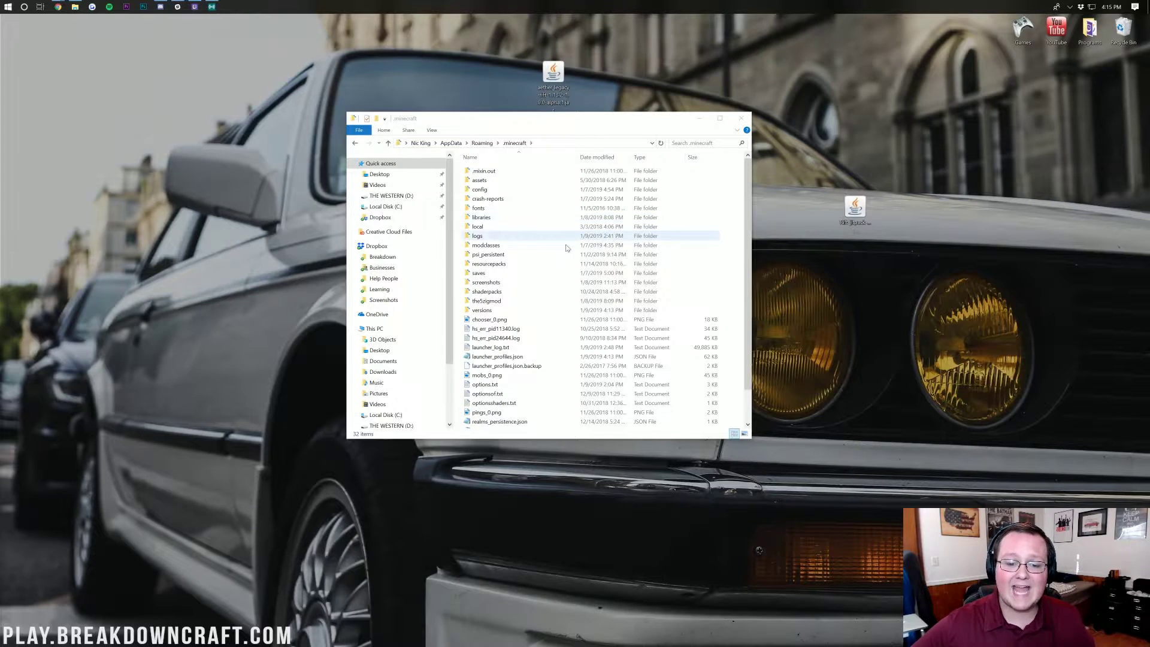
left_click_drag(496, 247, 1120, 31)
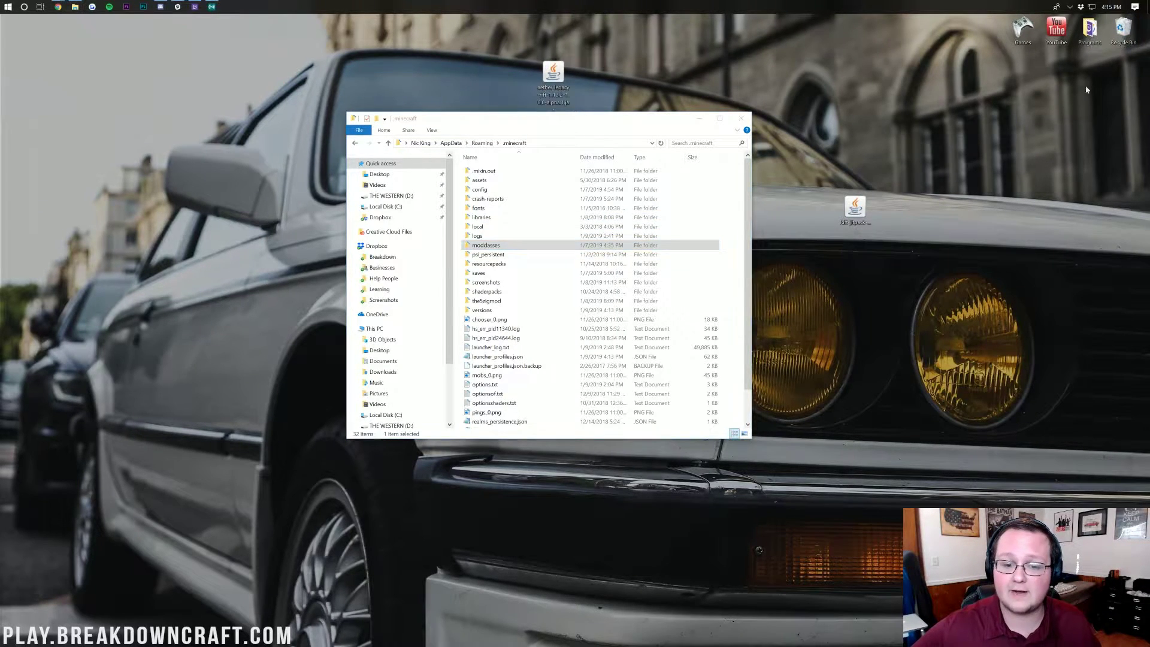
Step: Create a folder named mods in .minecraft and copy aether_legacy-rift-1.13.2-1.0.0-alpha.1.jar from the desktop into it
right_click(456, 234)
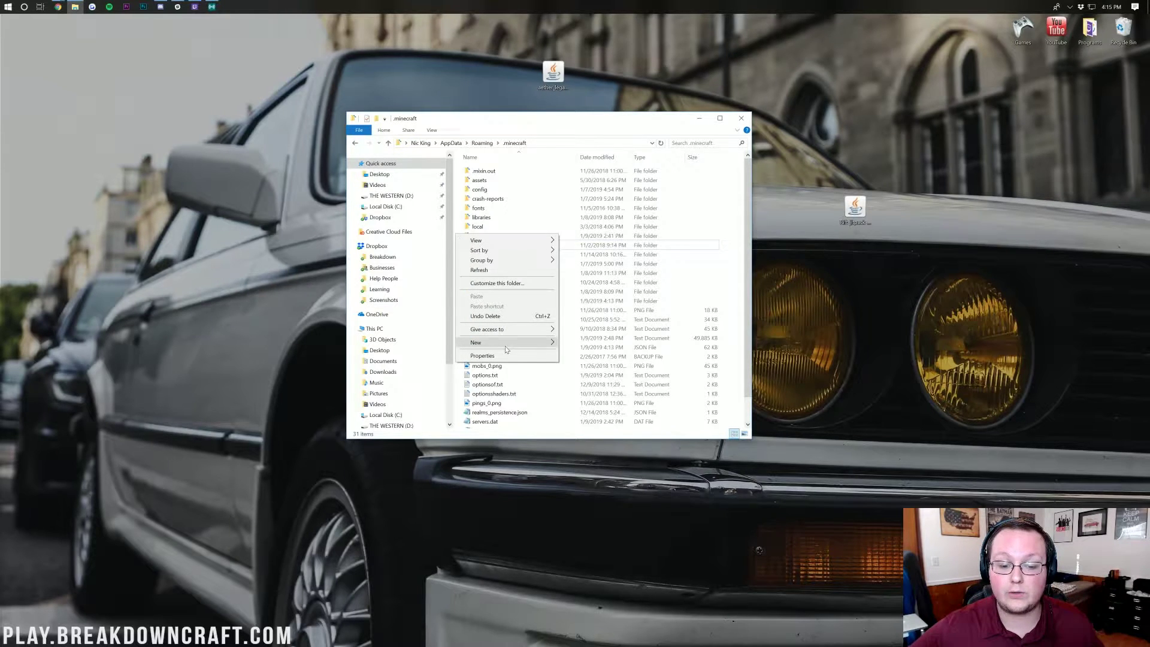
mouse_move(508, 343)
left_click(580, 343)
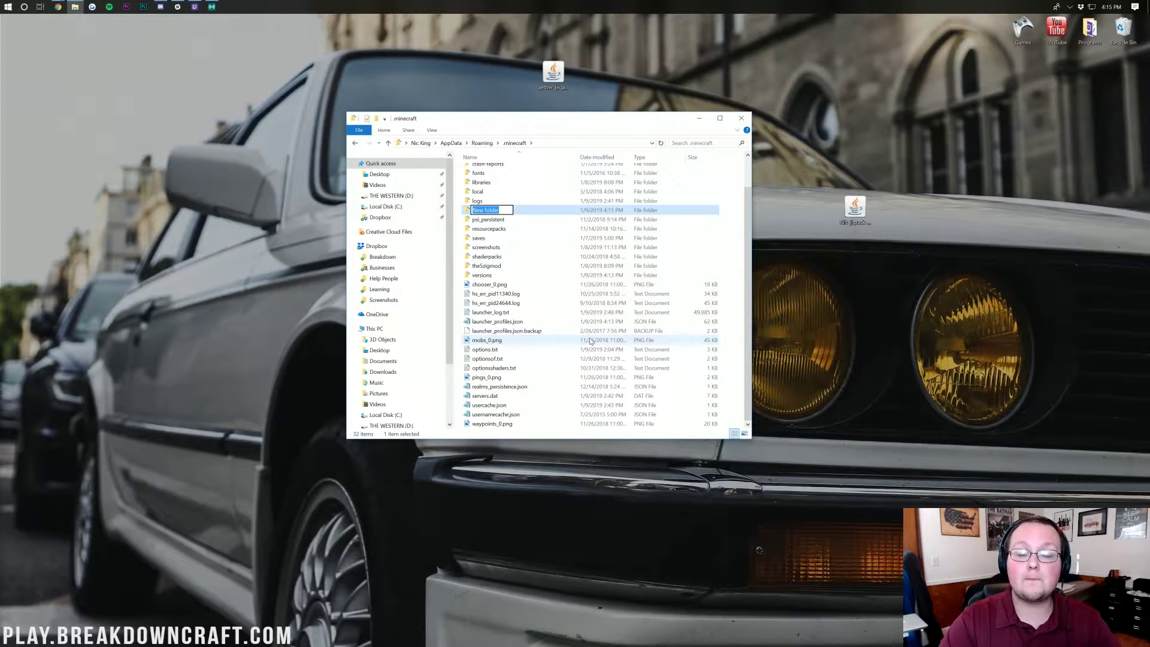
type("mods")
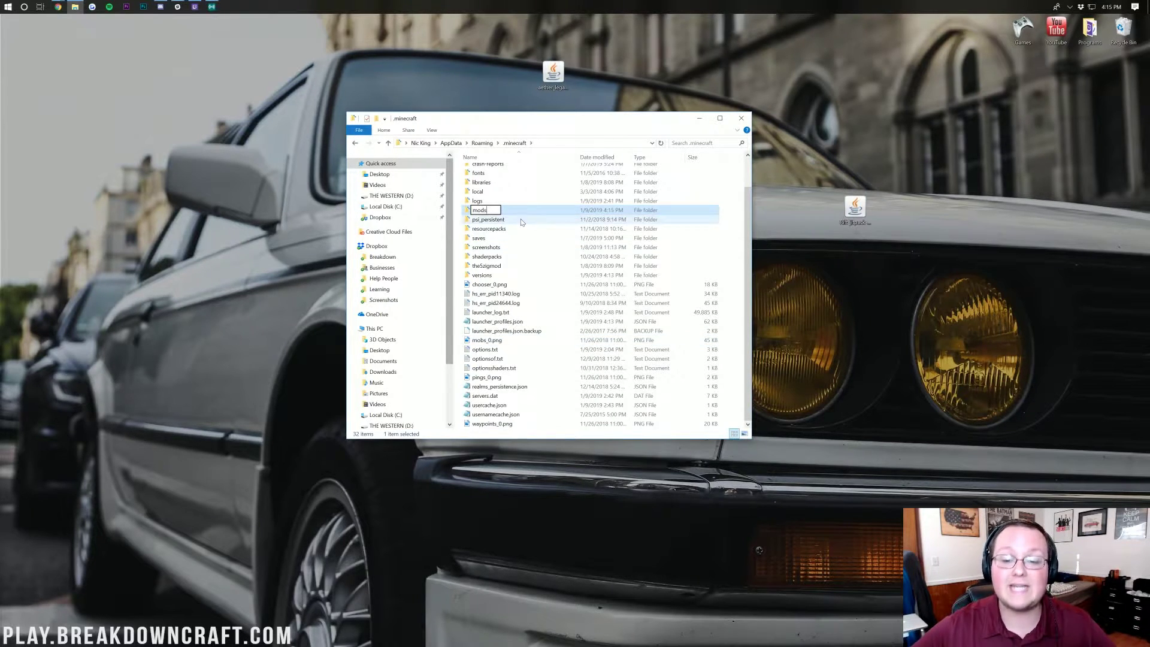
key("Return")
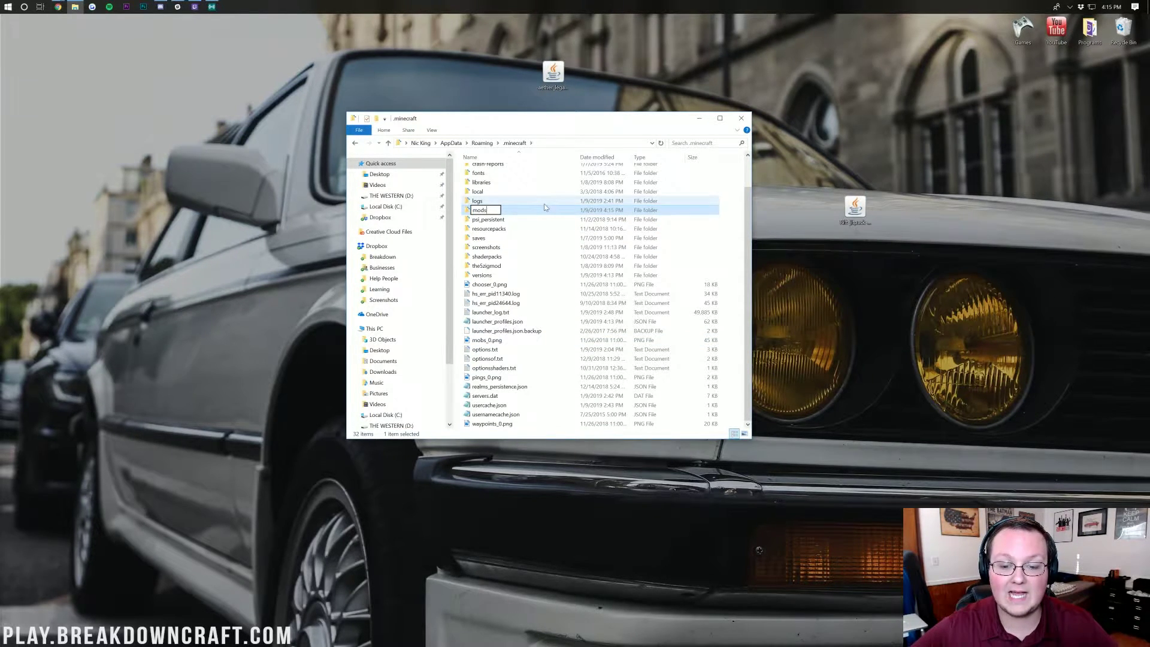
double_click(545, 210)
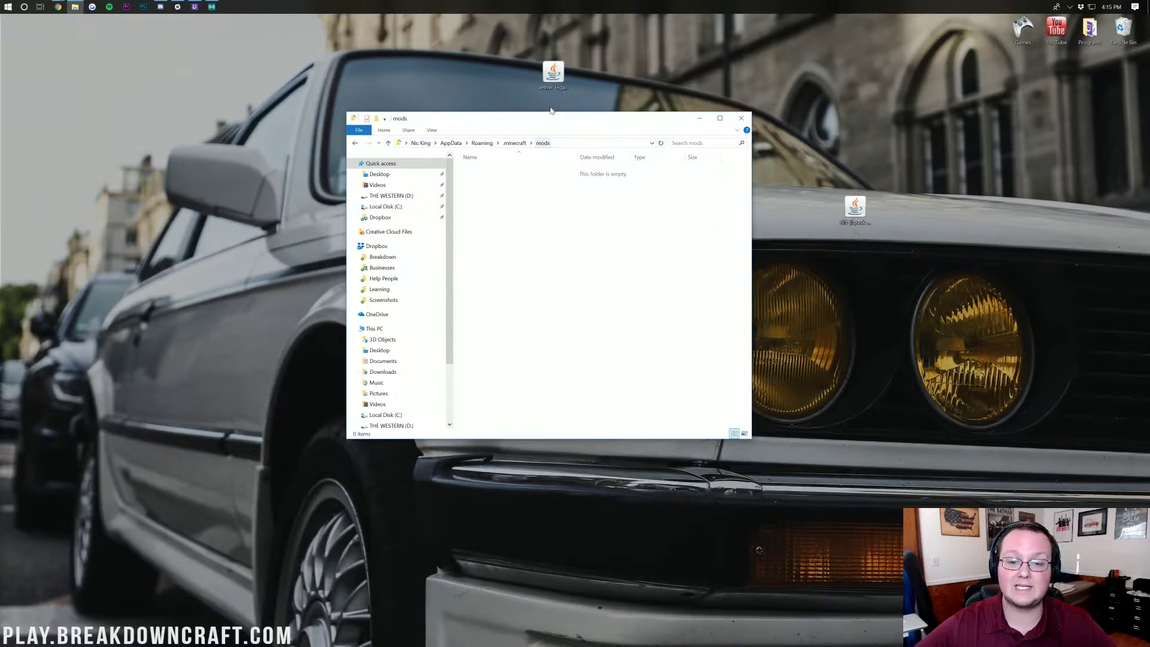
left_click_drag(553, 72, 533, 197)
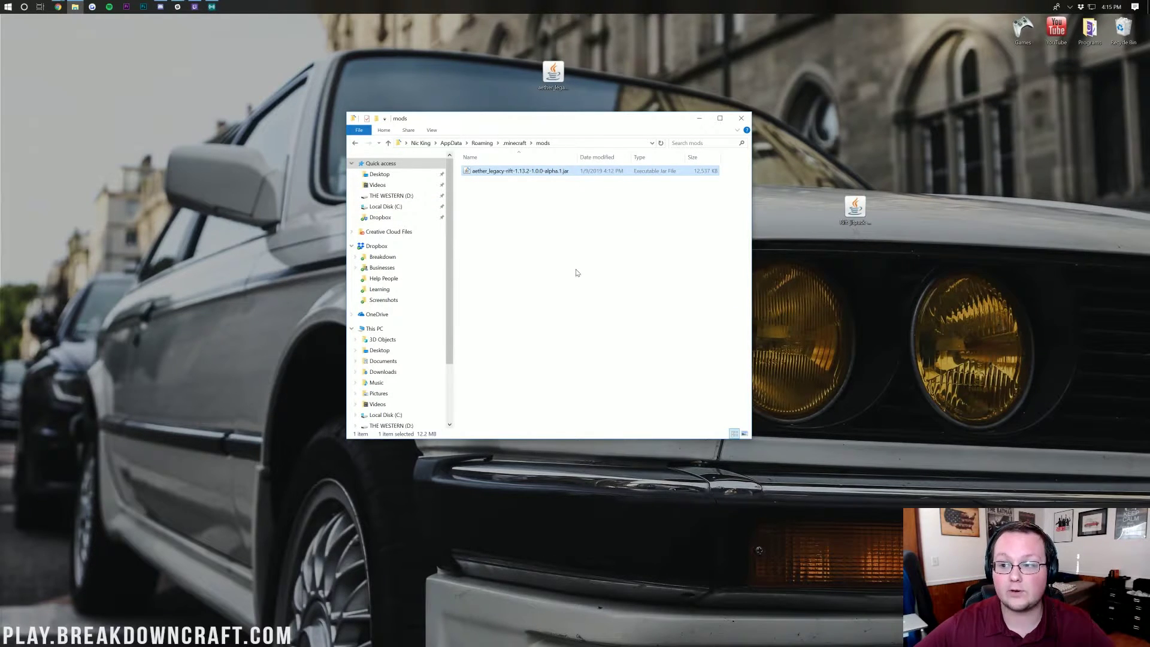
Step: Open the Minecraft launcher from the Games folder and start the Rift profile, 1.13.2-rift-1.0.4-SNAPSHOT
double_click(1020, 36)
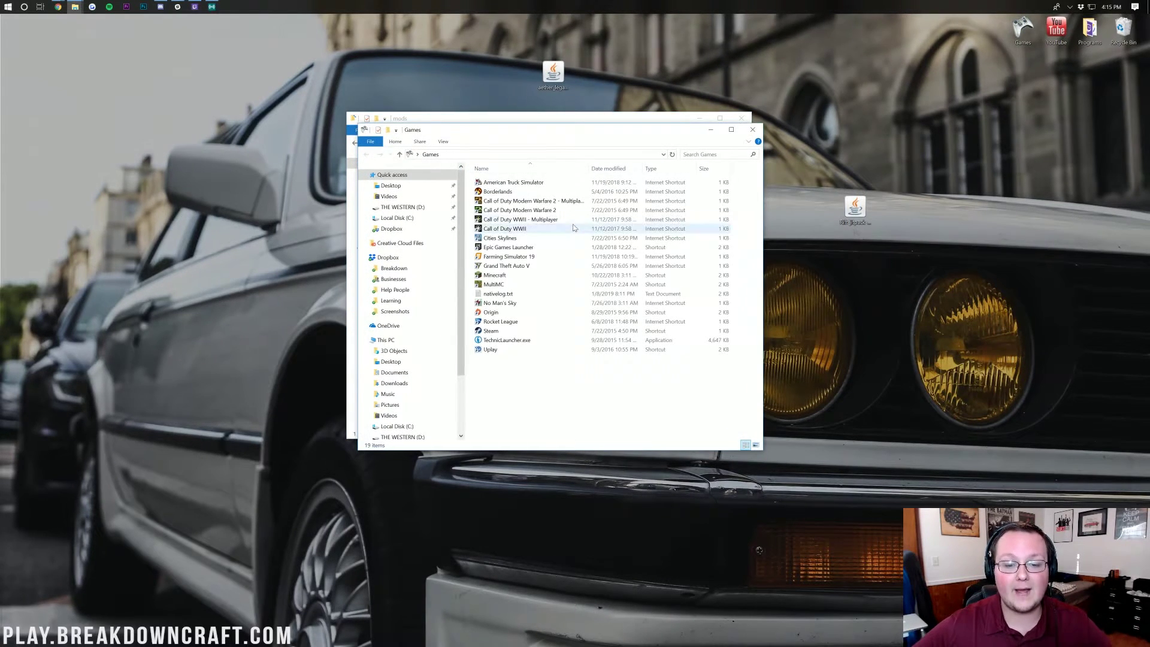
double_click(509, 274)
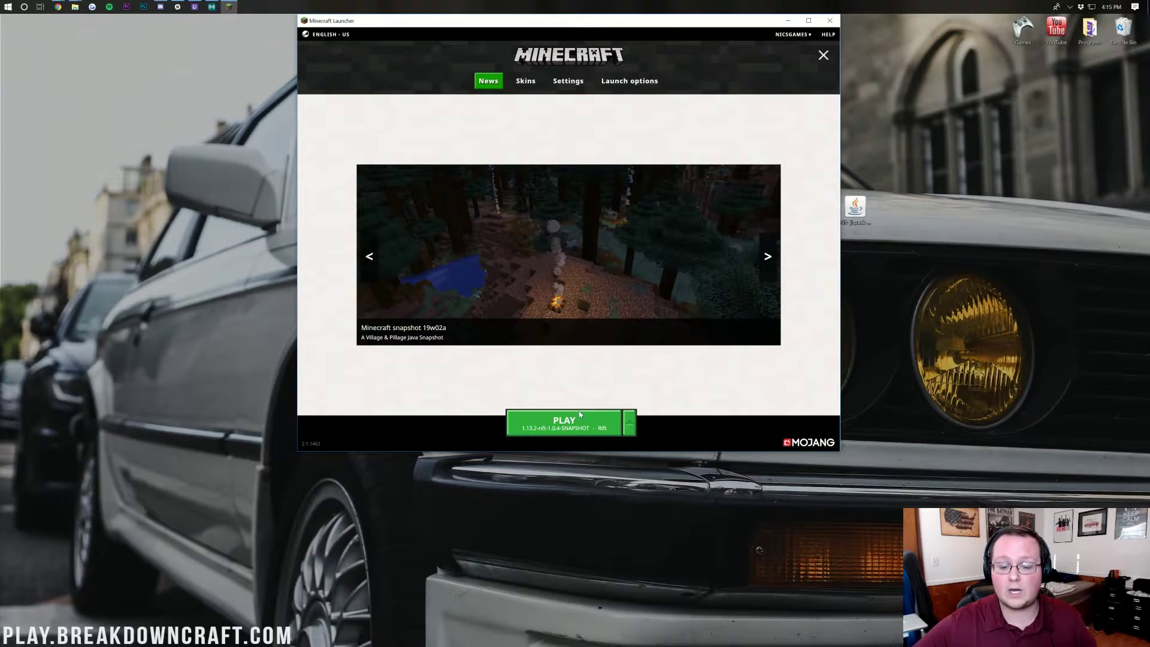
left_click(631, 424)
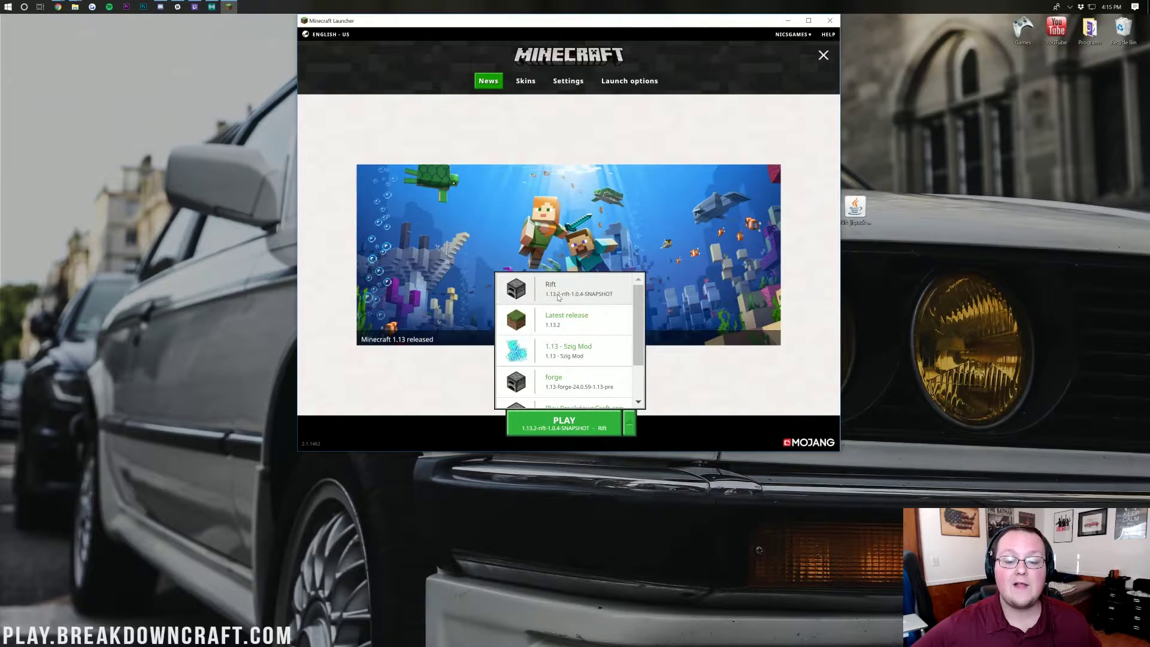
left_click(557, 296)
left_click(539, 419)
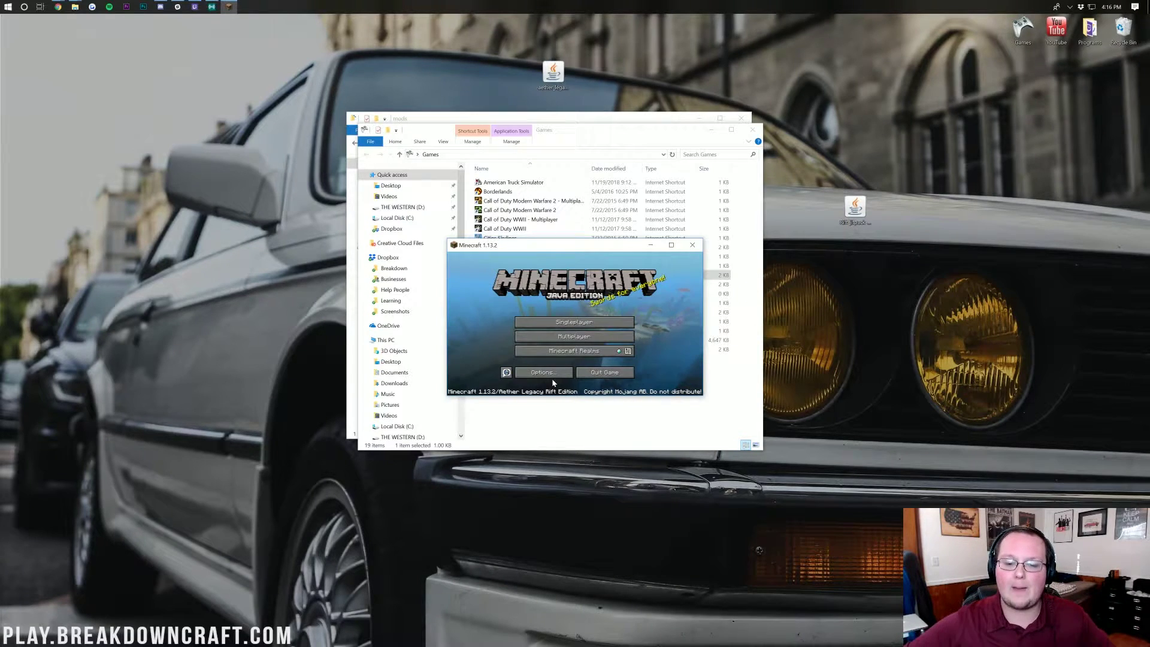
Step: Enlarge and reposition the game window, and create a new singleplayer world named Aether in Creative mode
left_click_drag(447, 239, 137, 55)
left_click_drag(310, 67, 473, 128)
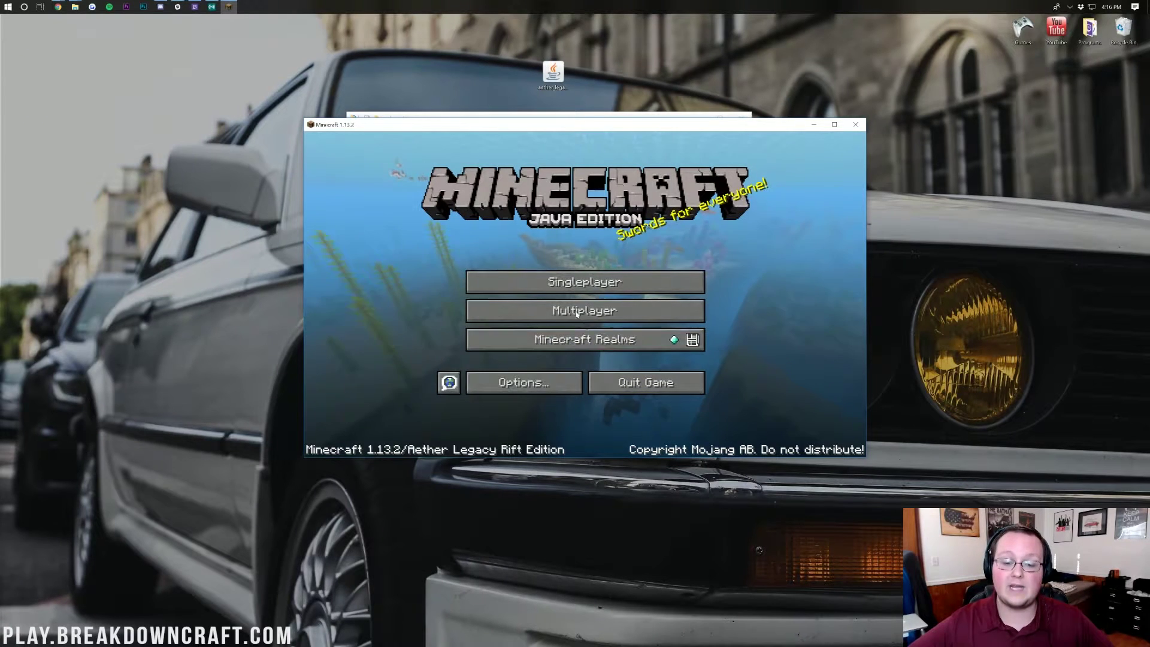
left_click(550, 285)
left_click(677, 412)
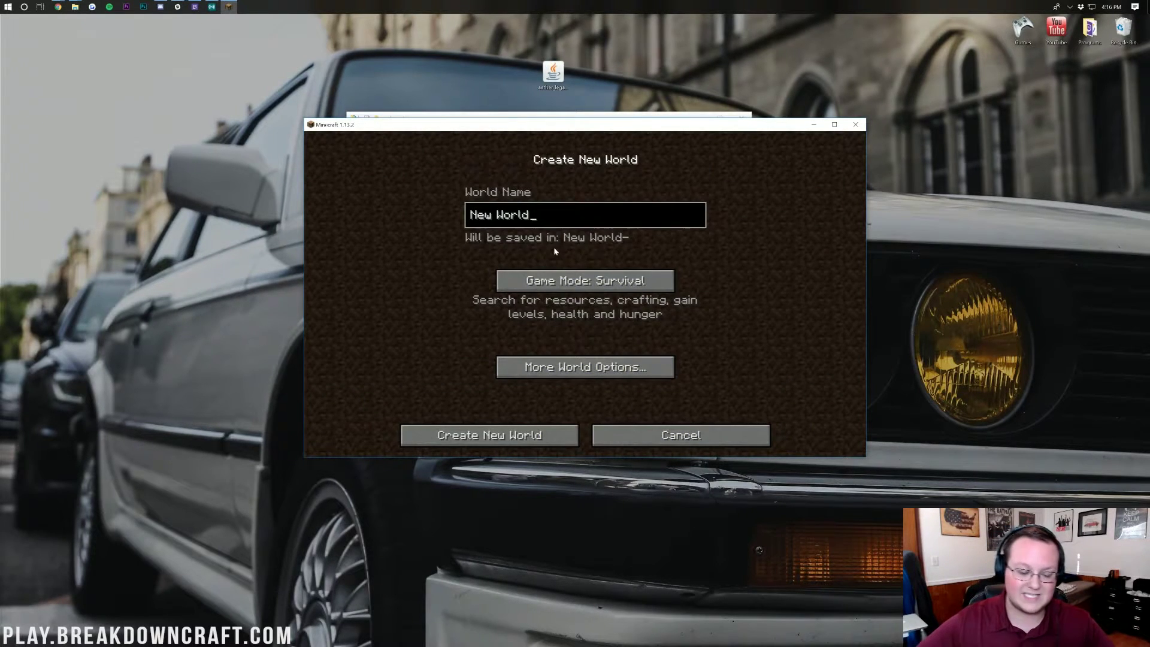
key("ctrl+a")
type("Aether")
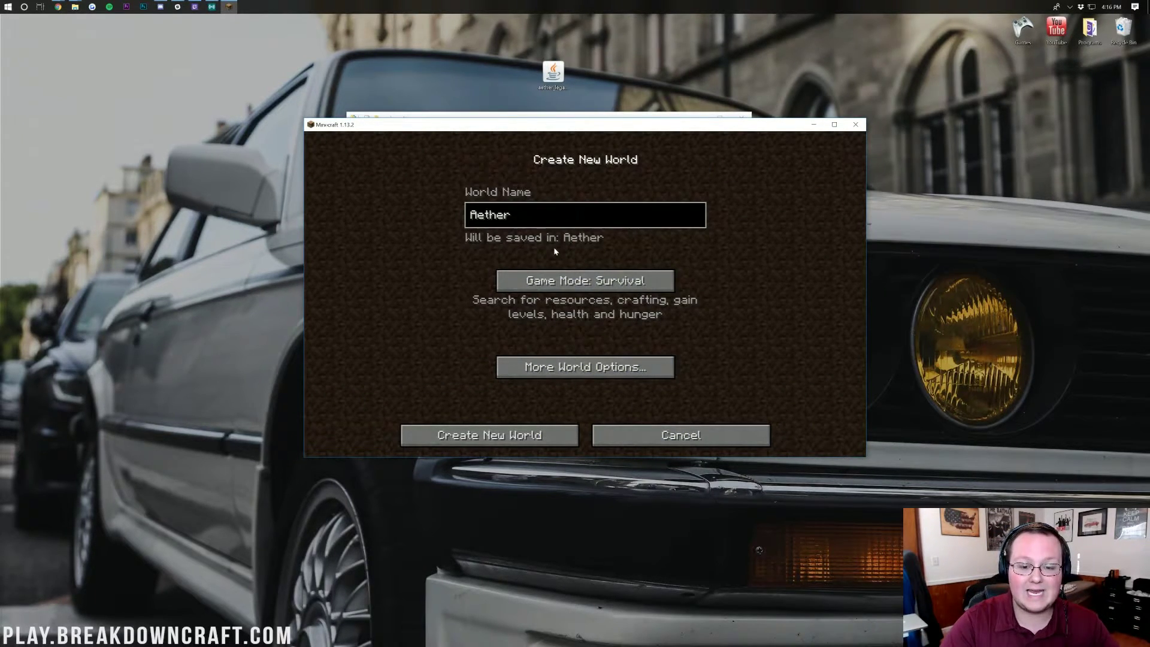
left_click(535, 285)
left_click(534, 285)
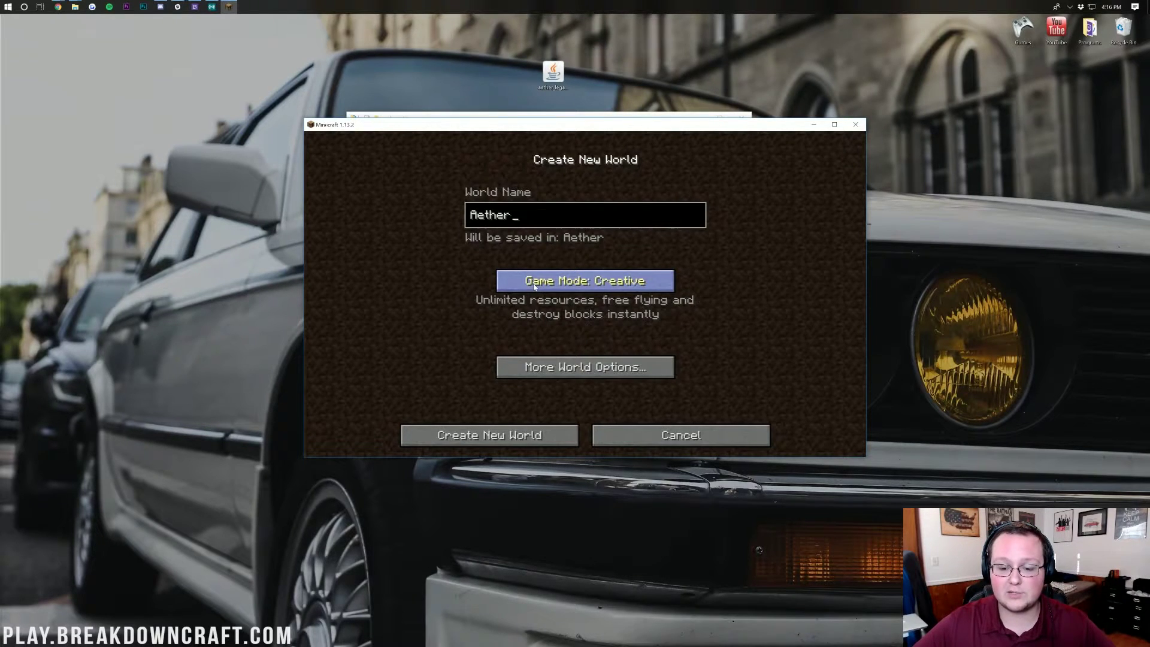
left_click(518, 433)
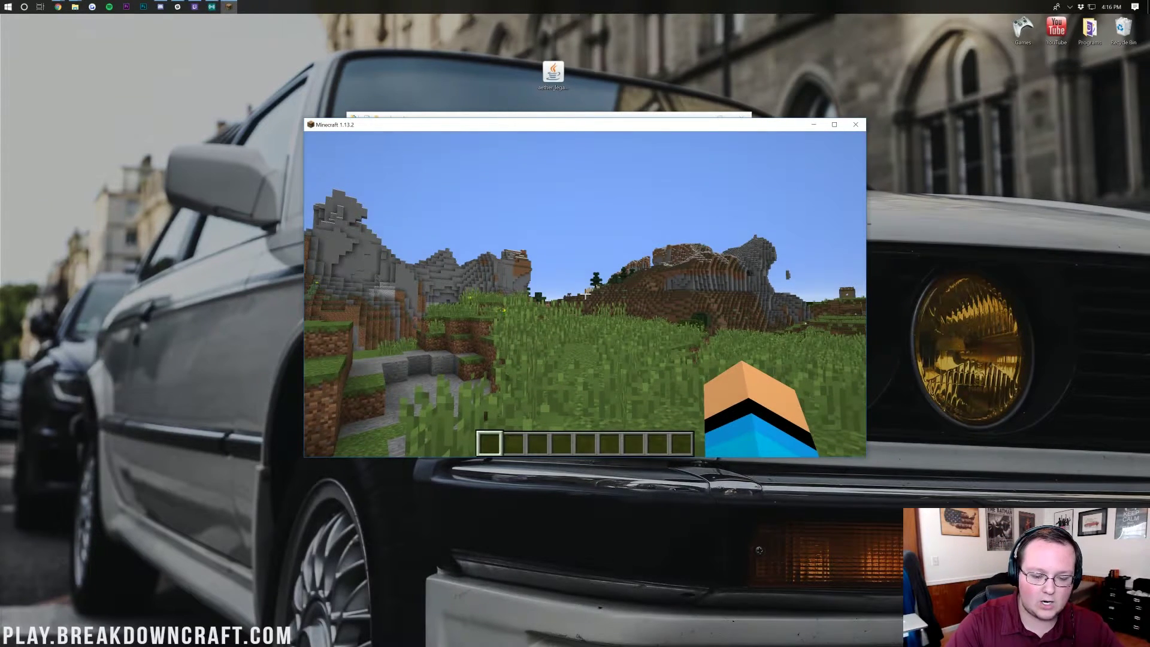
Step: Search the creative inventory for "glow" and put a stack of 64 glowstone blocks in the first hotbar slot
key("e")
left_click(682, 202)
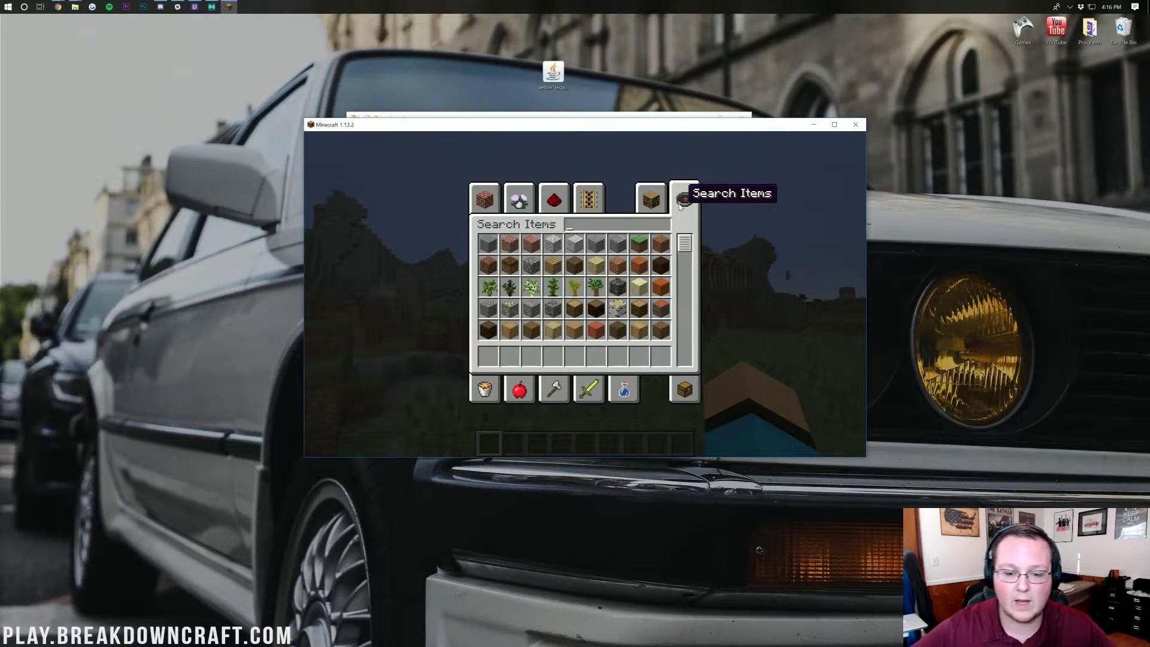
type("glow")
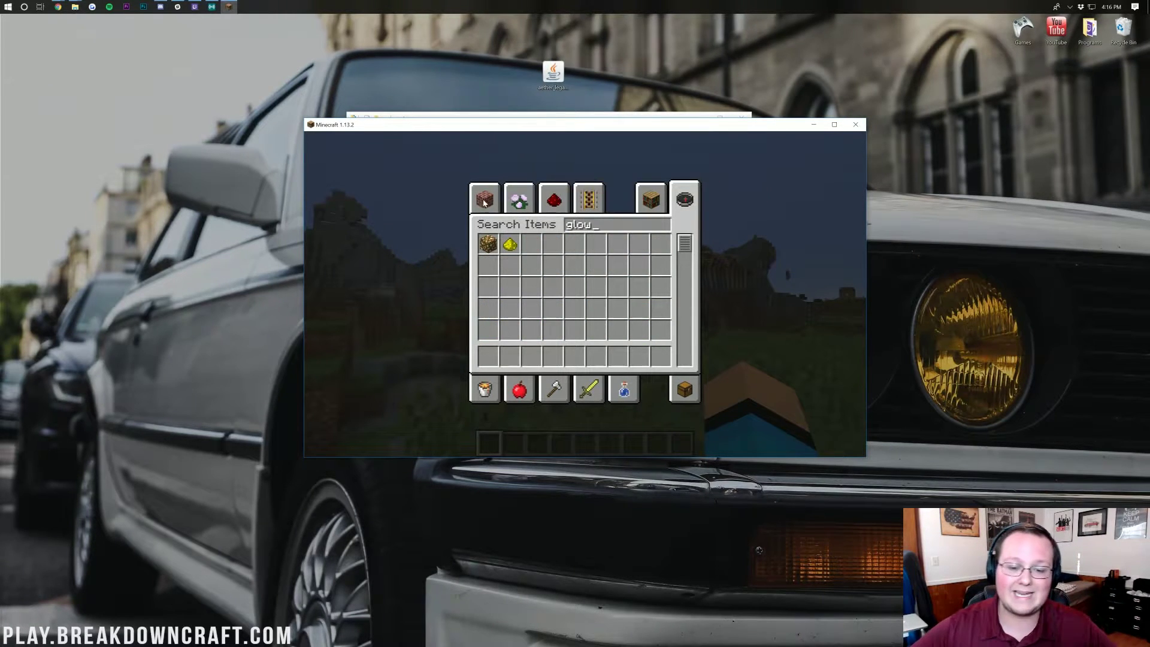
left_click(490, 354)
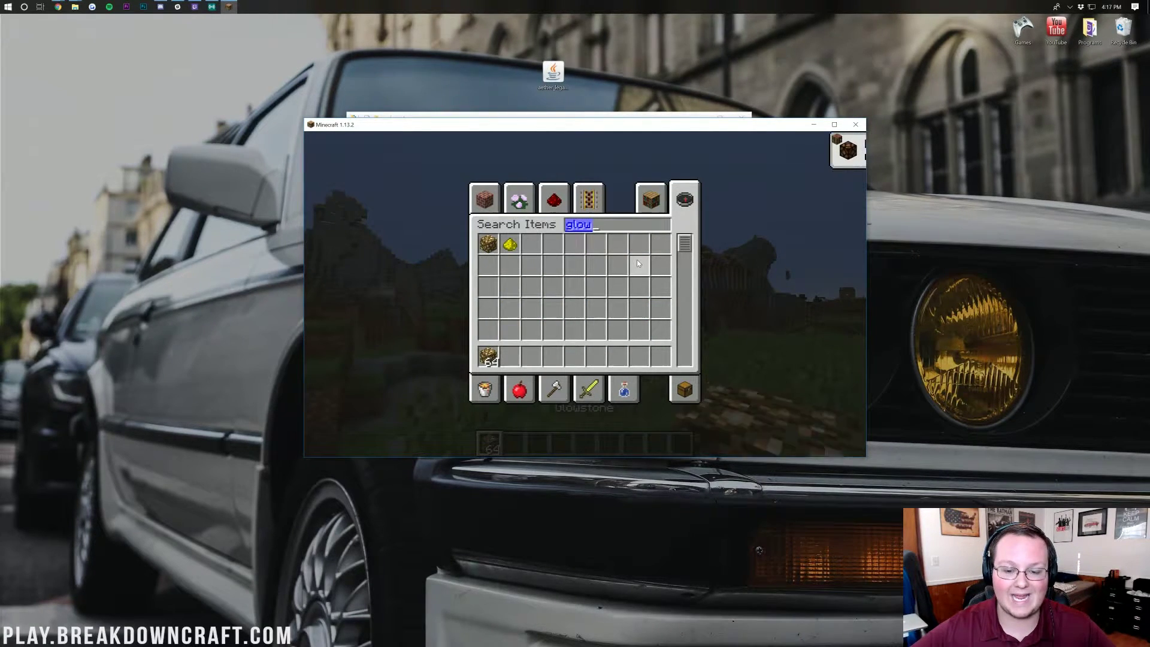
Step: Search the creative items for "bu", put a water bucket in the second hotbar slot and return to the world
type("buk")
key("BackSpace")
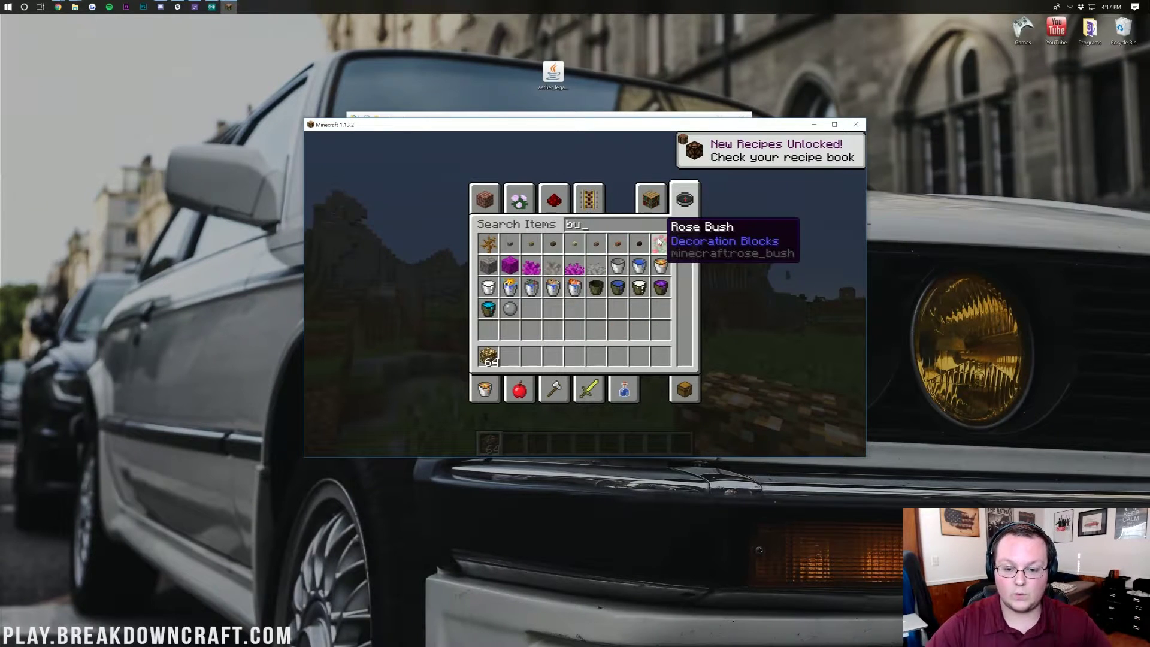
key("ctrl+a")
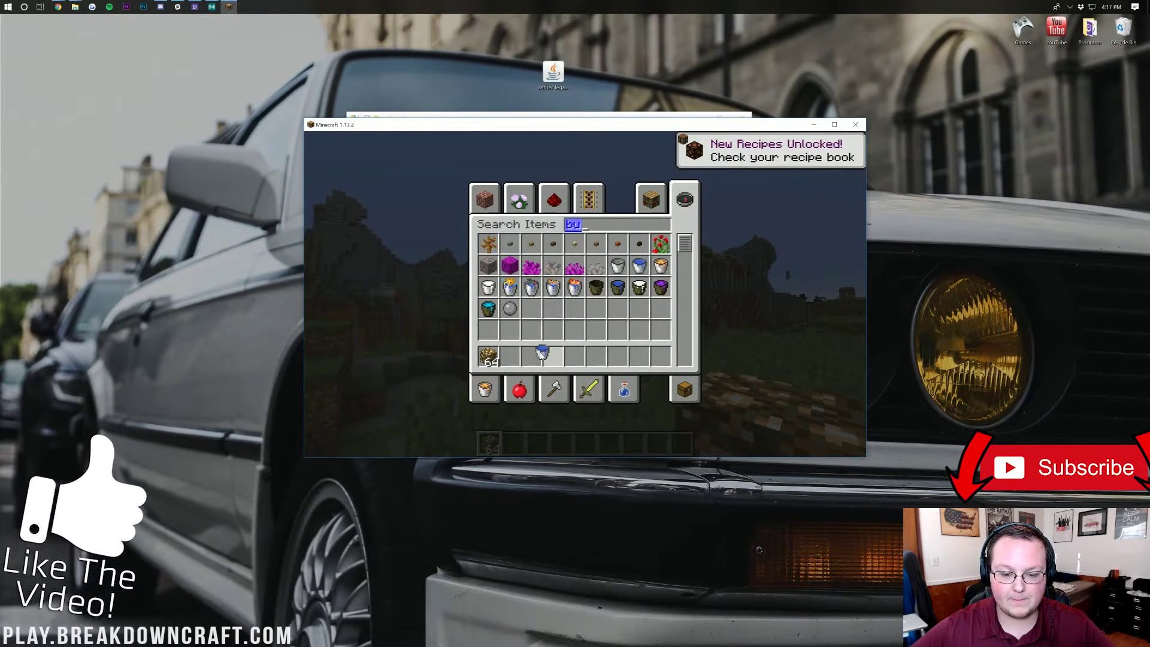
left_click(513, 355)
key("Escape")
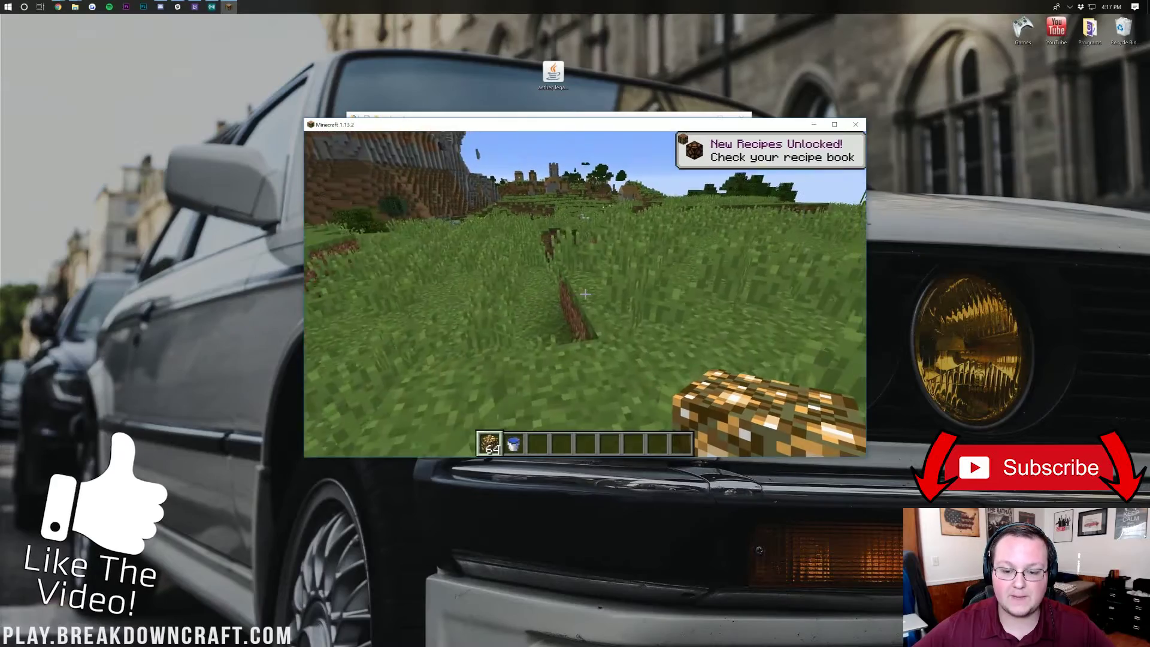
Step: Build an upright rectangular glowstone portal frame, 4 blocks wide and 5 blocks tall, on the grass and remove the surplus blocks
right_click(585, 293)
right_click(585, 294)
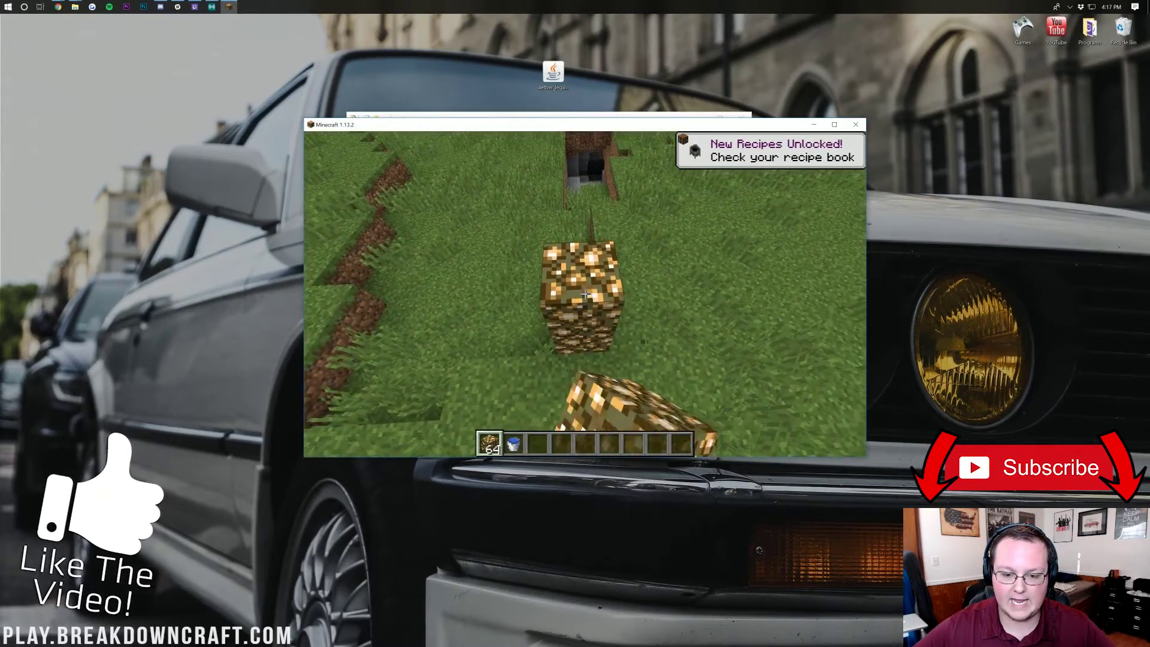
right_click(585, 293)
right_click(585, 294)
right_click(587, 294)
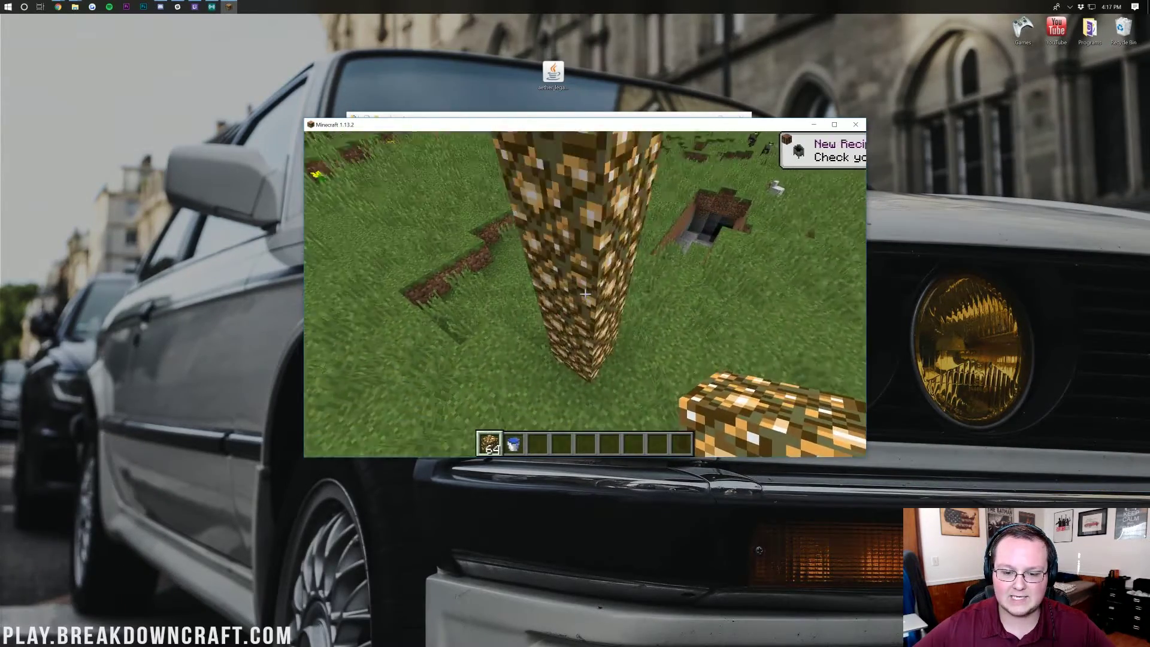
right_click(585, 293)
right_click(585, 293)
right_click(585, 293)
right_click(586, 294)
right_click(585, 294)
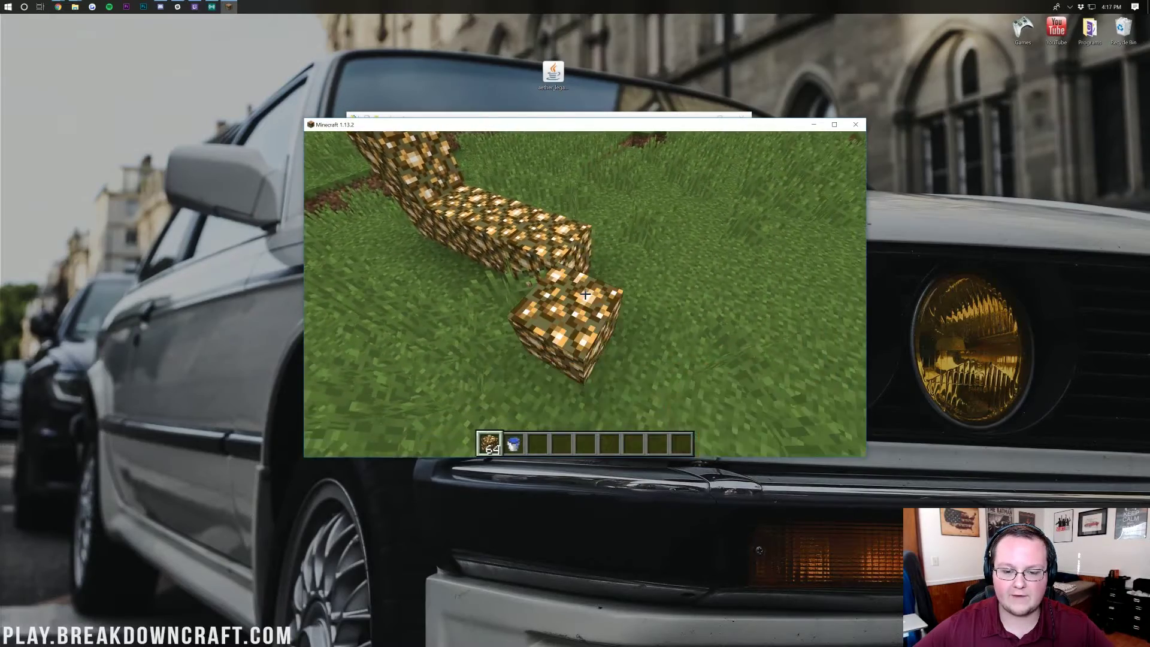
left_click(585, 294)
right_click(585, 293)
right_click(586, 293)
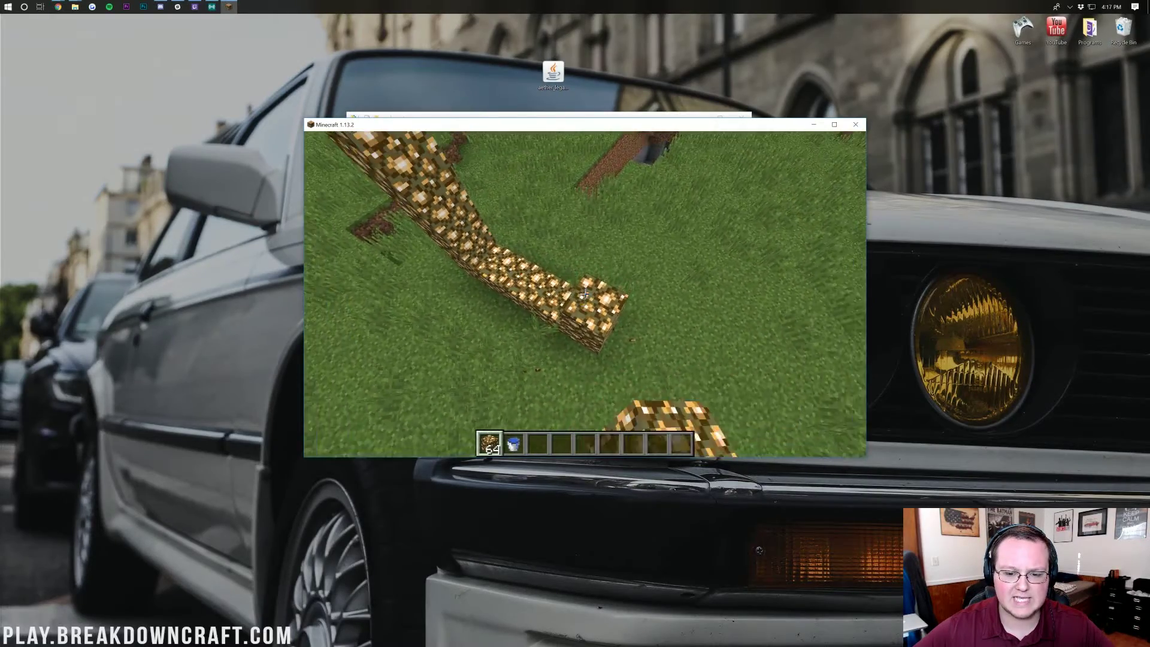
right_click(585, 294)
right_click(585, 294)
right_click(585, 293)
right_click(585, 294)
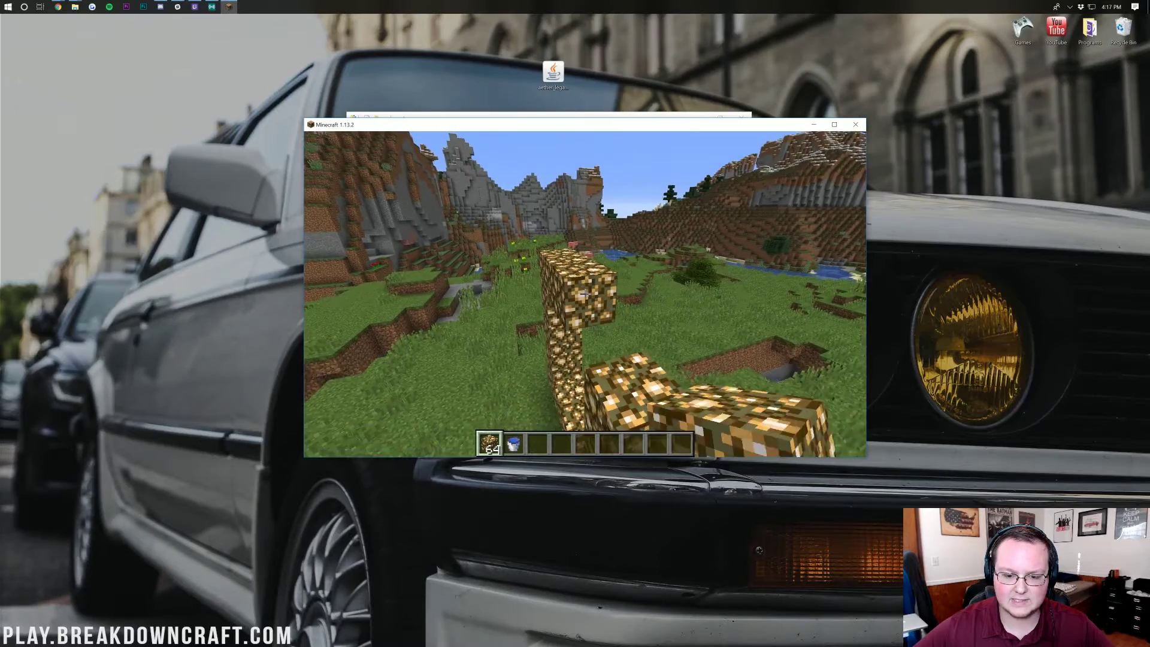
right_click(585, 294)
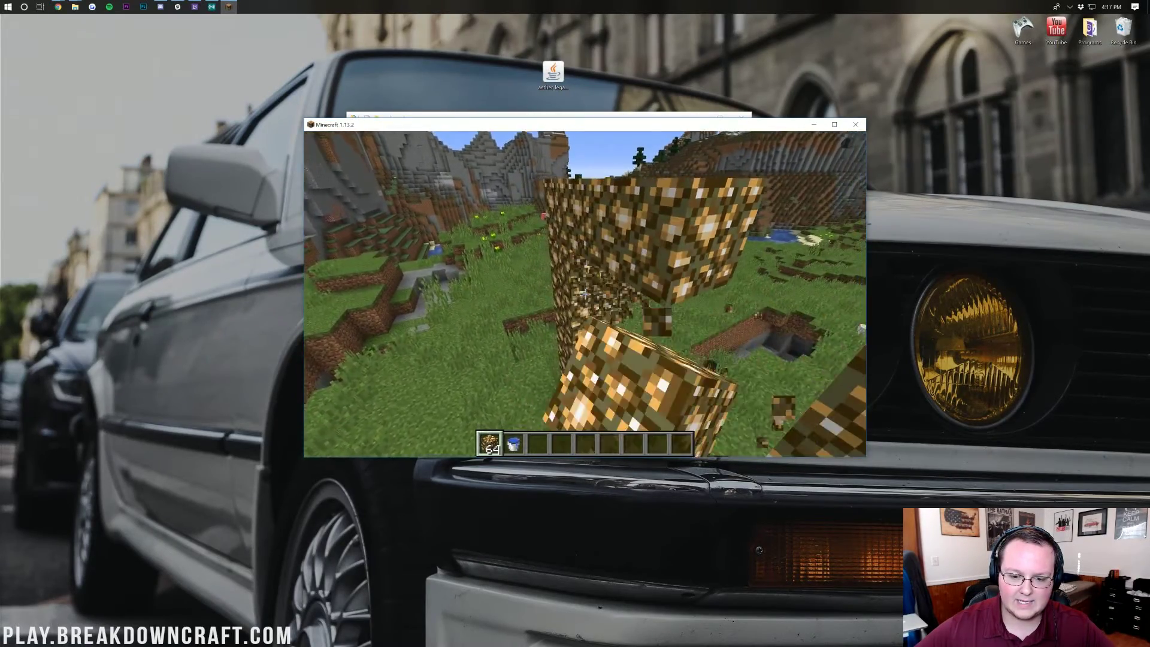
left_click(586, 294)
Step: Activate the portal by using the water bucket inside the glowstone frame, and step back from it
key("2")
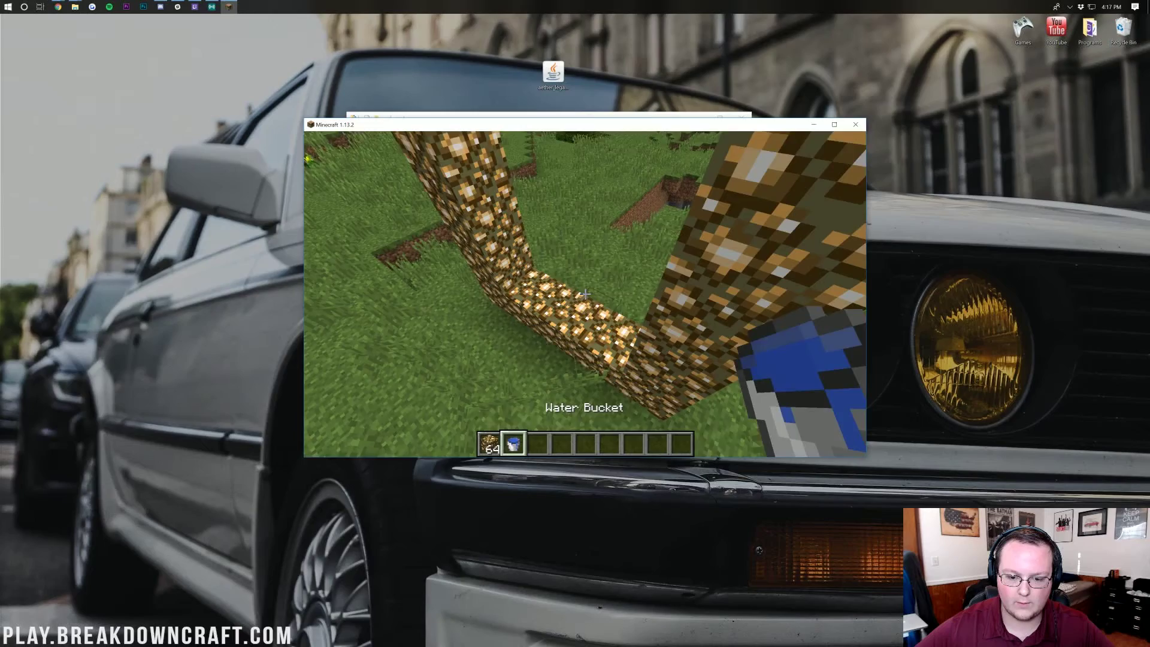
right_click(585, 294)
key("s")
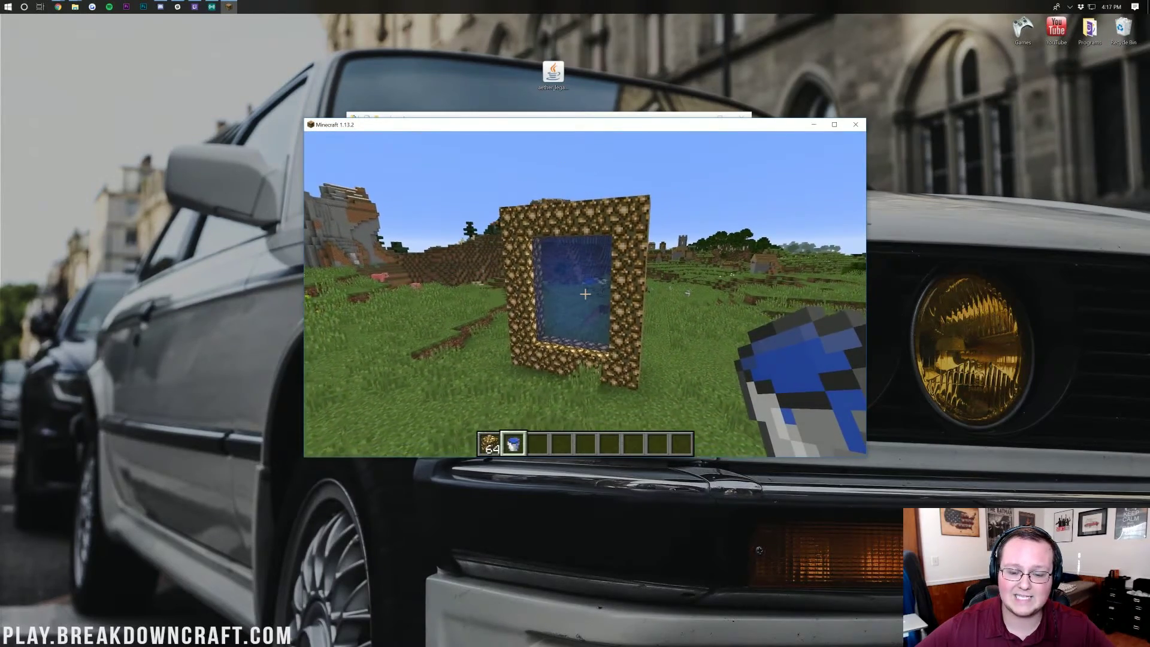
Step: Walk into and around the activated glowstone portal to test it and examine it from several sides
key("w")
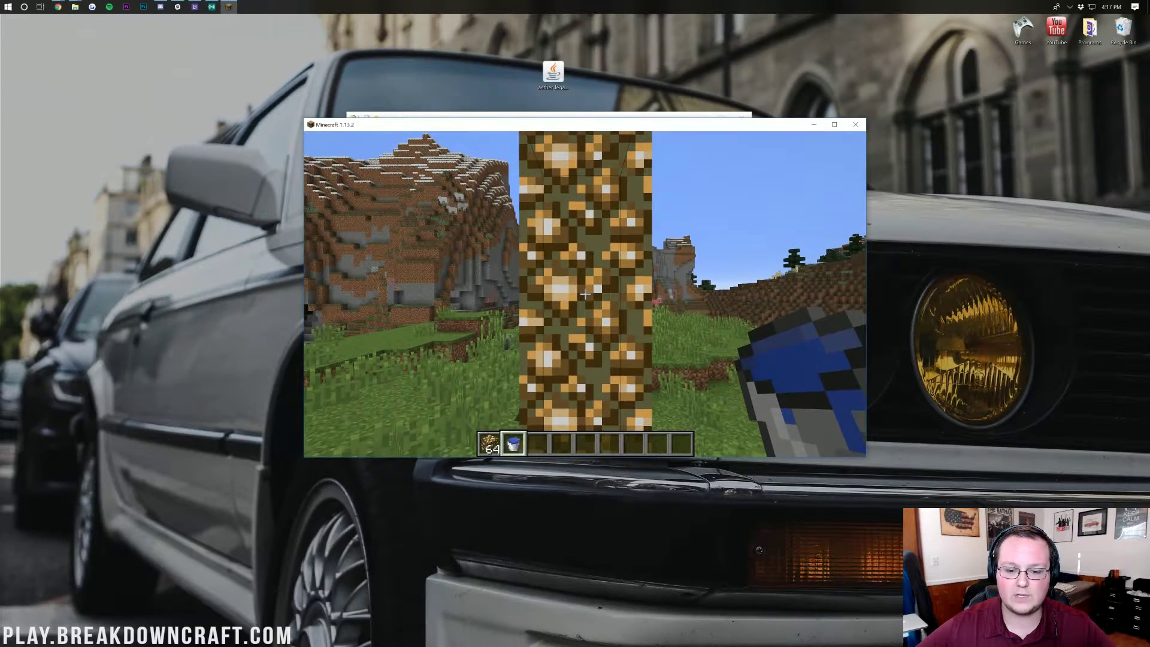
key("3")
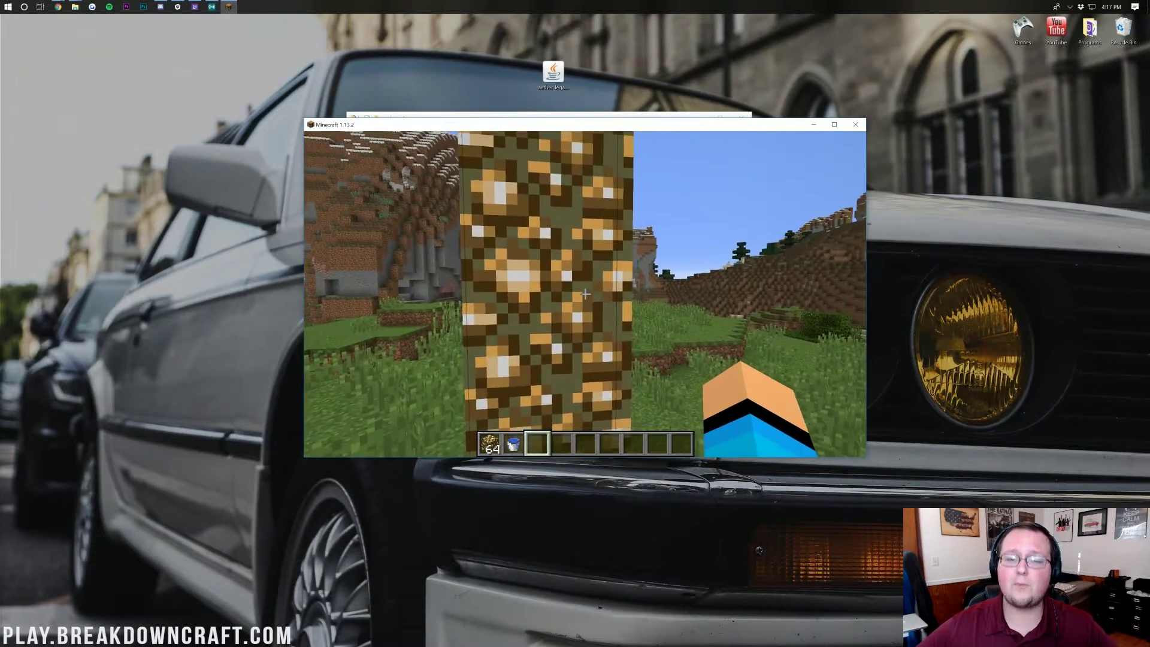
key("s")
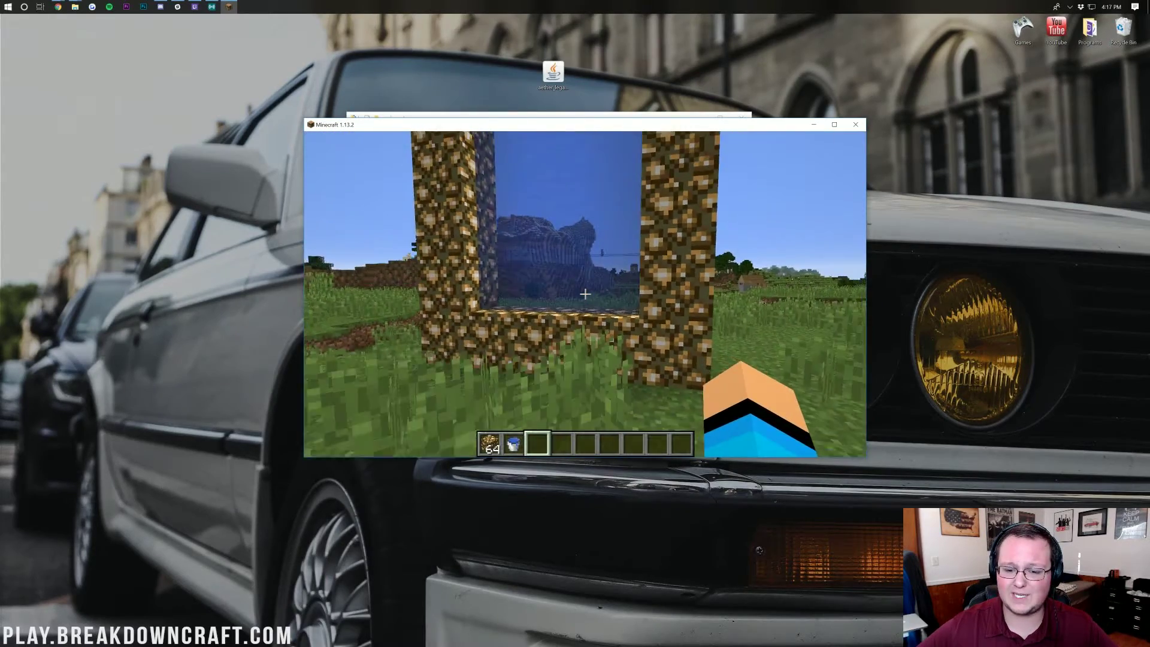
key("s")
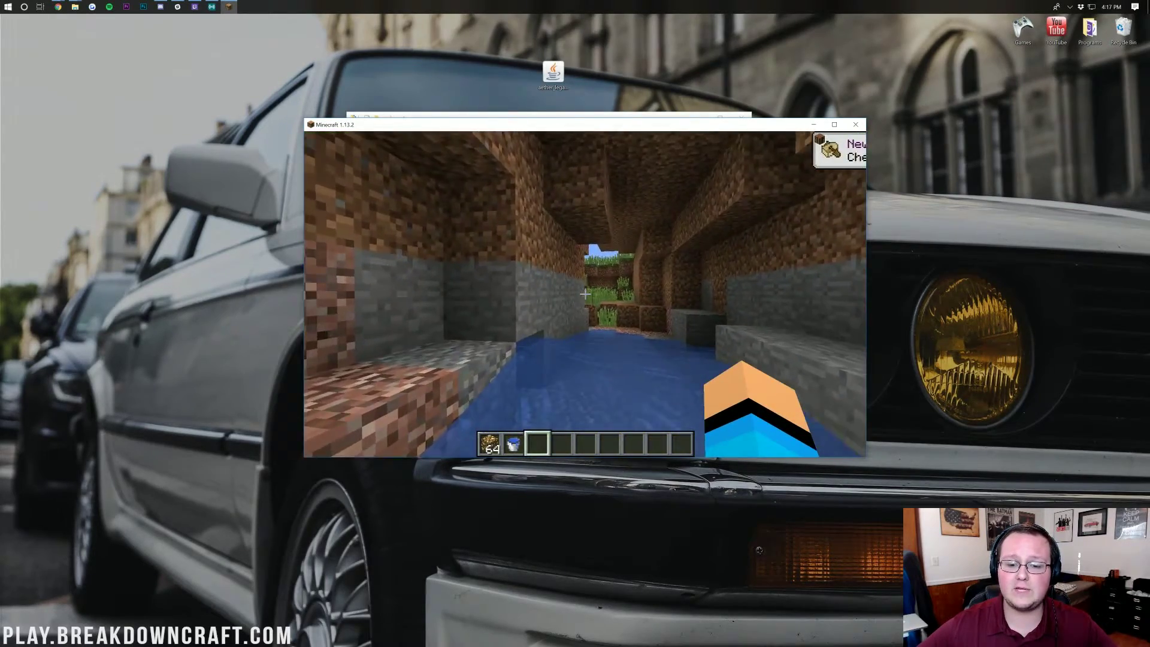
key("space")
key("space")
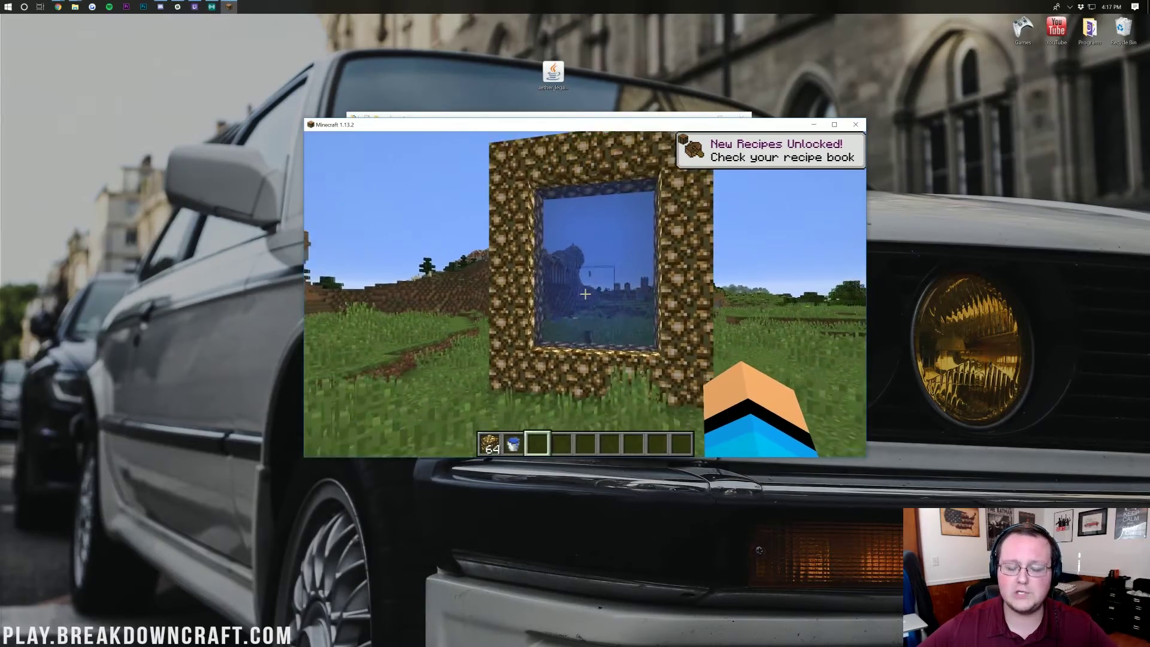
key("w")
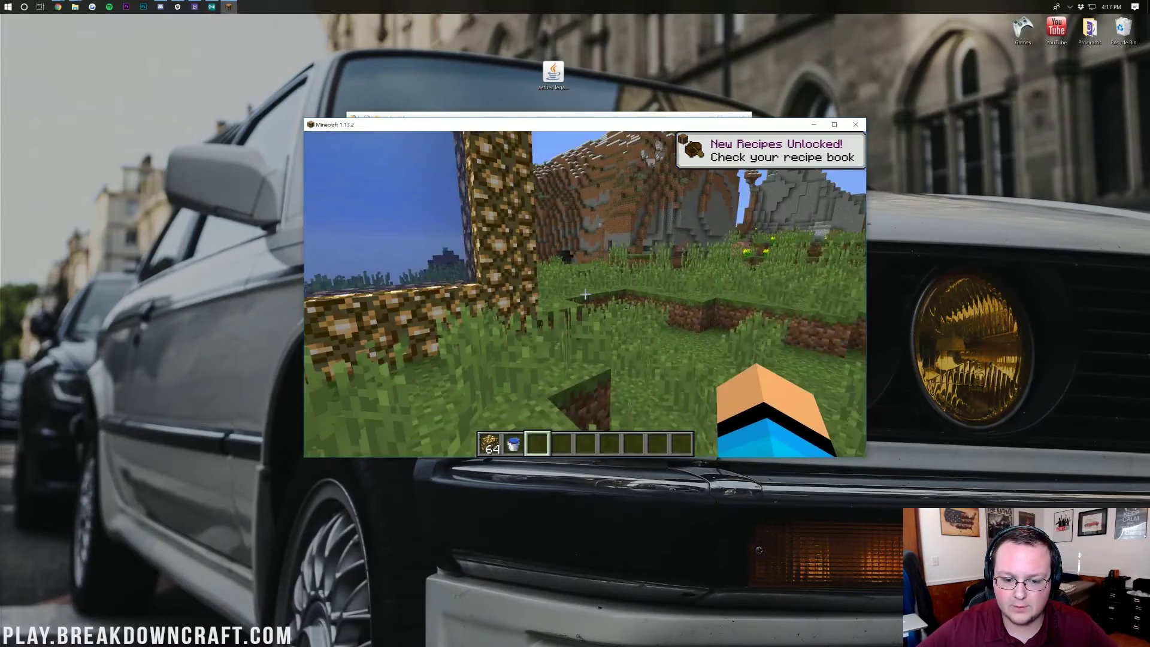
key("w")
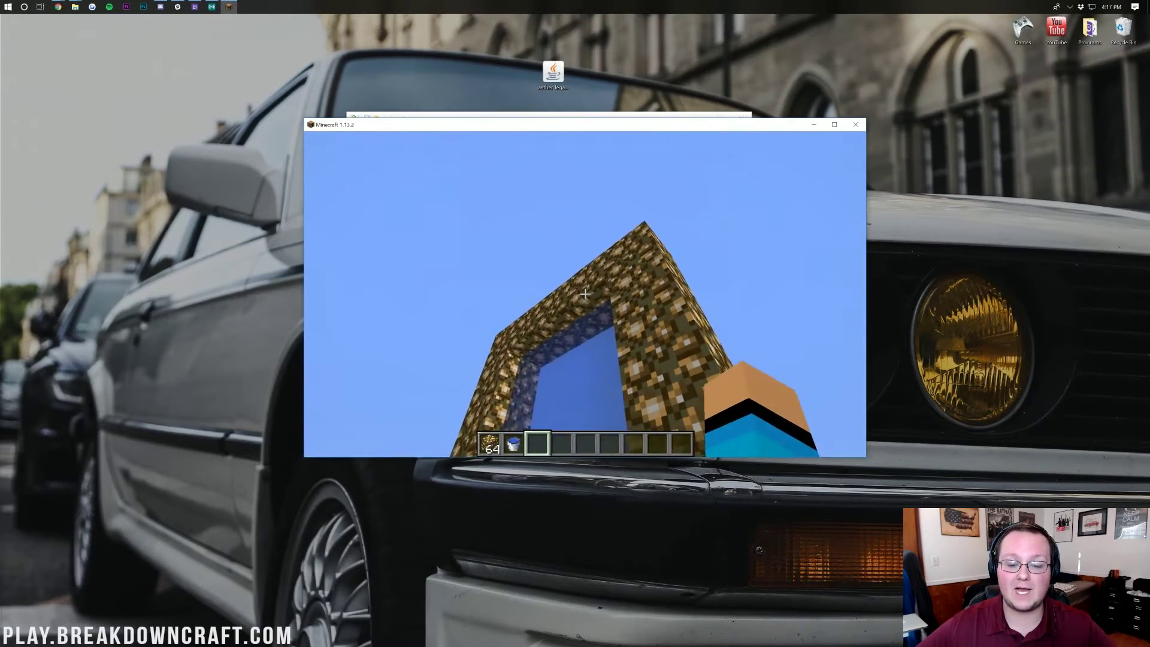
key("w")
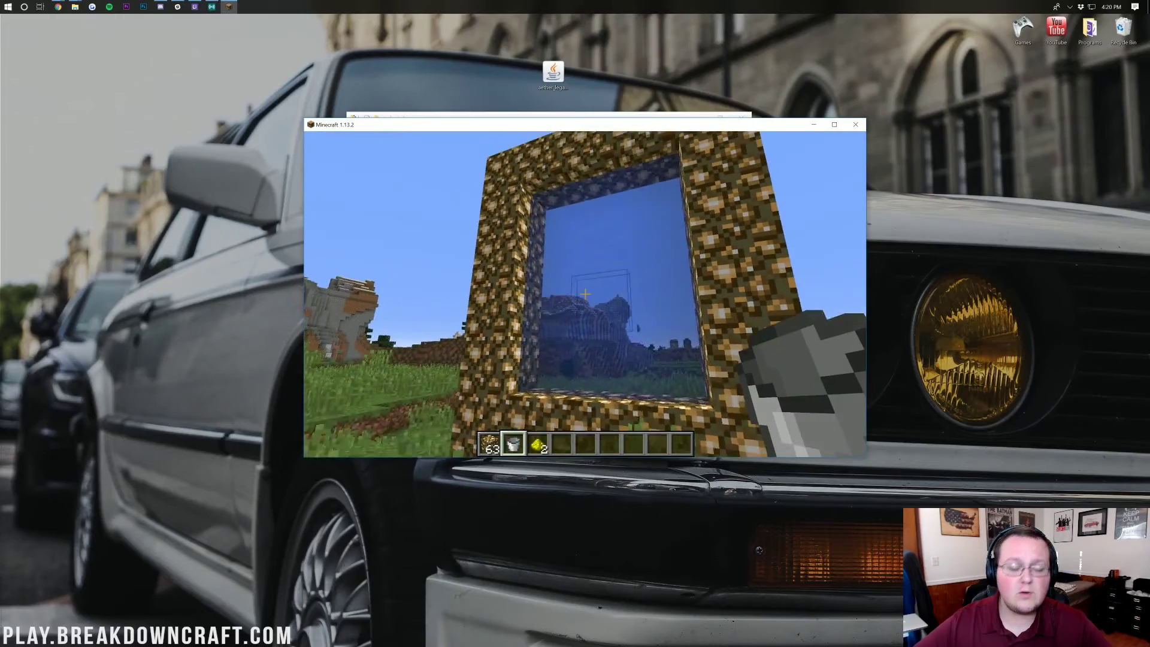
key("w")
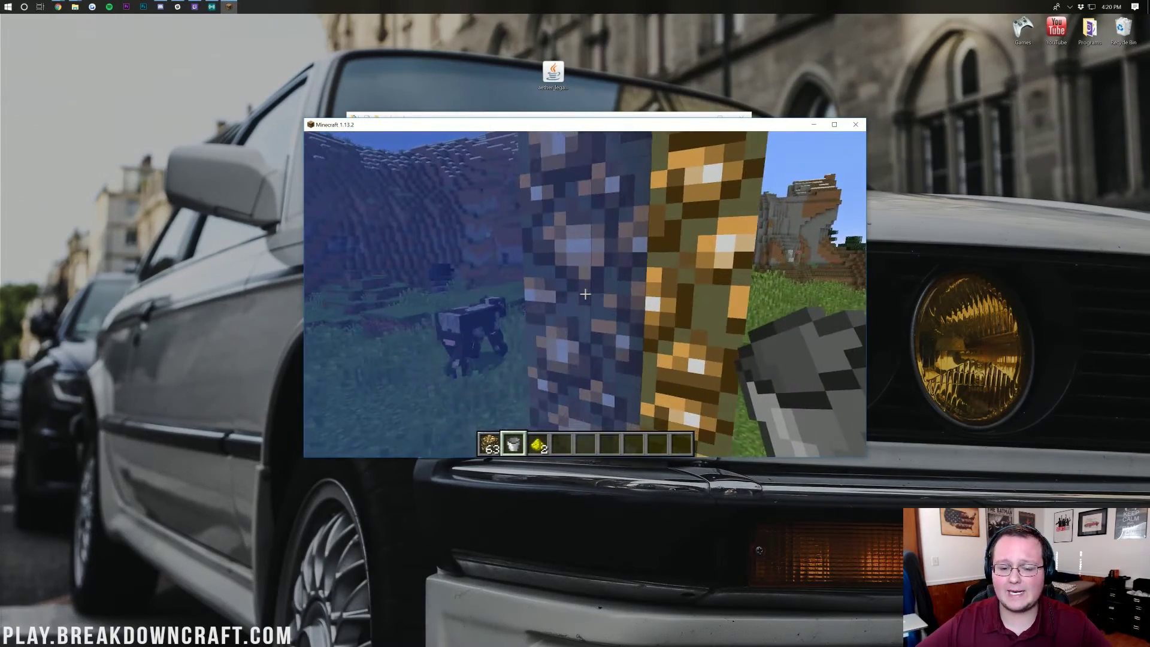
key("w")
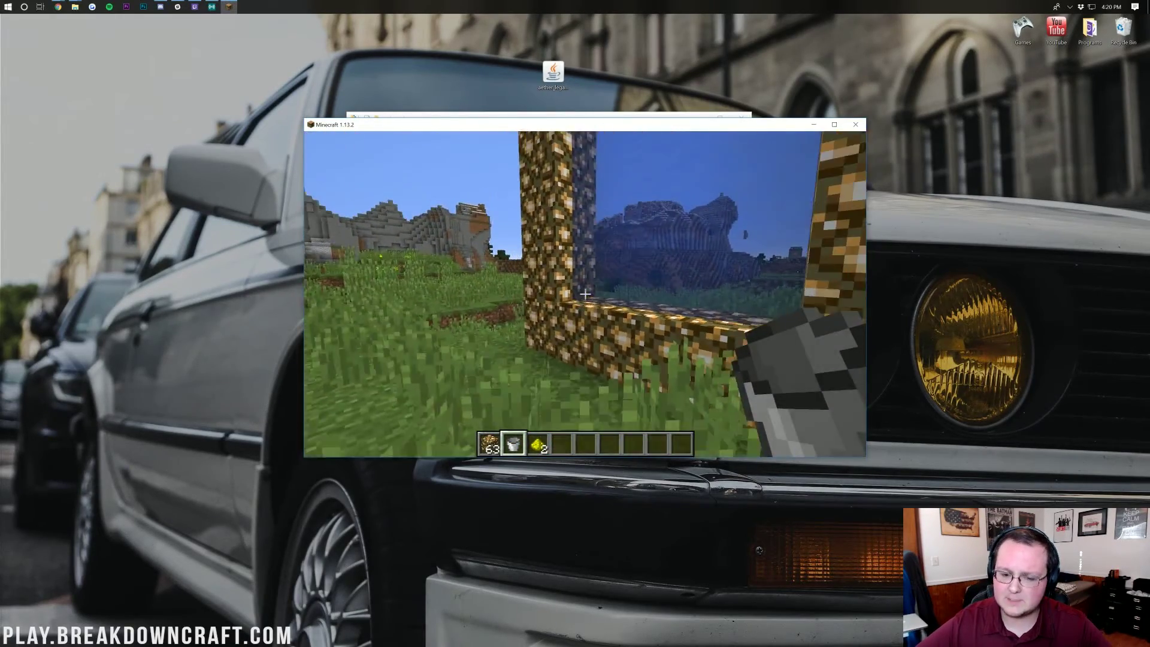
key("s")
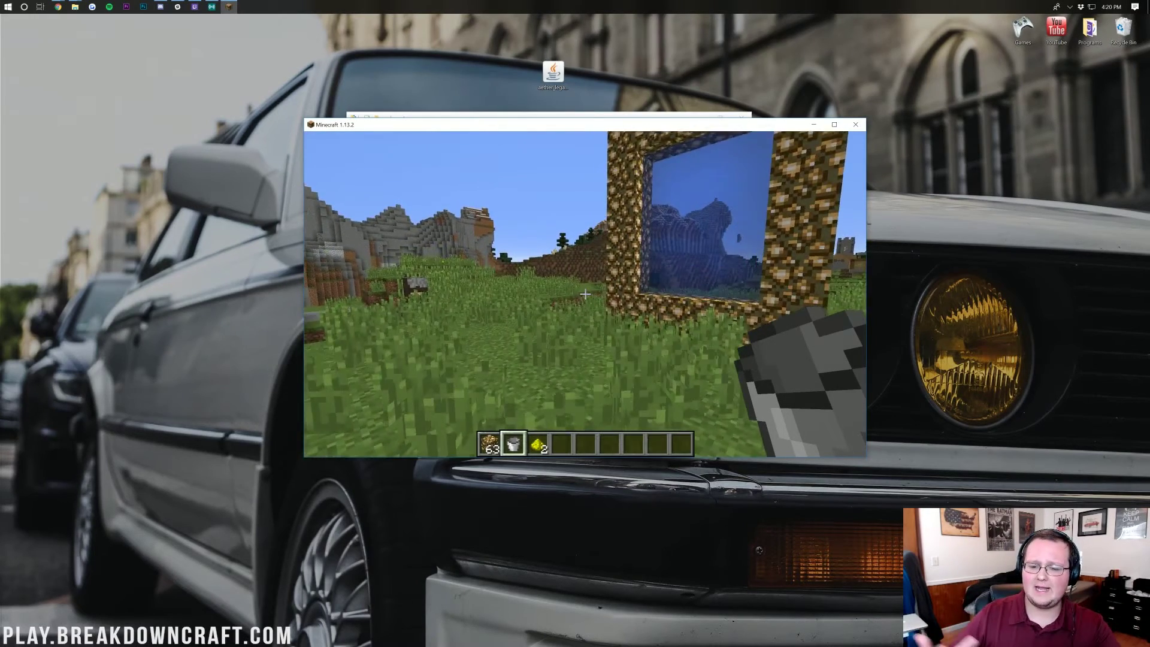
Step: Search the creative items for "aether", put the cockatrice spawn egg in the fourth hotbar slot and spawn a cockatrice near the portal
key("w")
key("e")
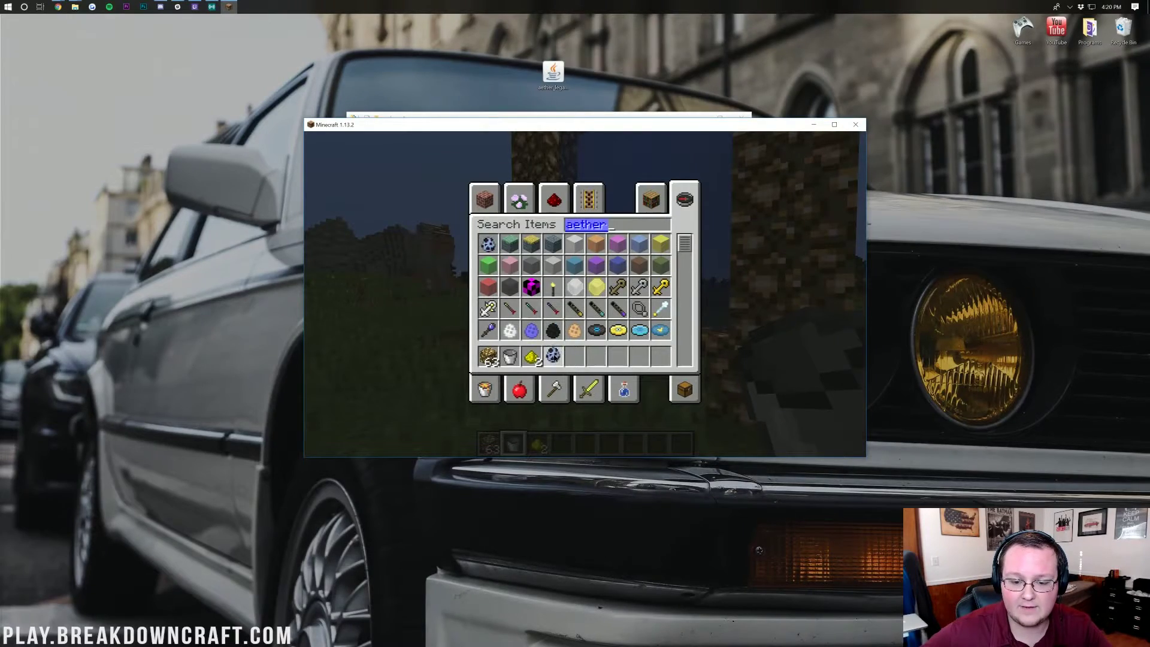
key("Escape")
key("4")
right_click(585, 294)
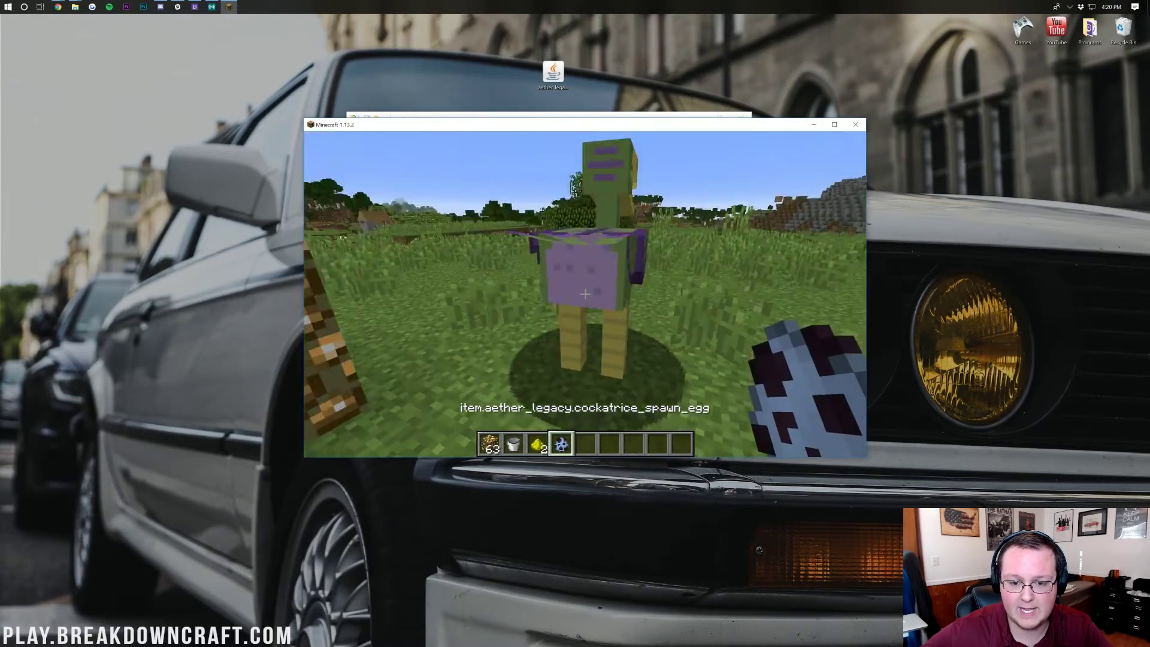
Step: Return to the glowstone portal and move back and forth inside it to test it again
key("w")
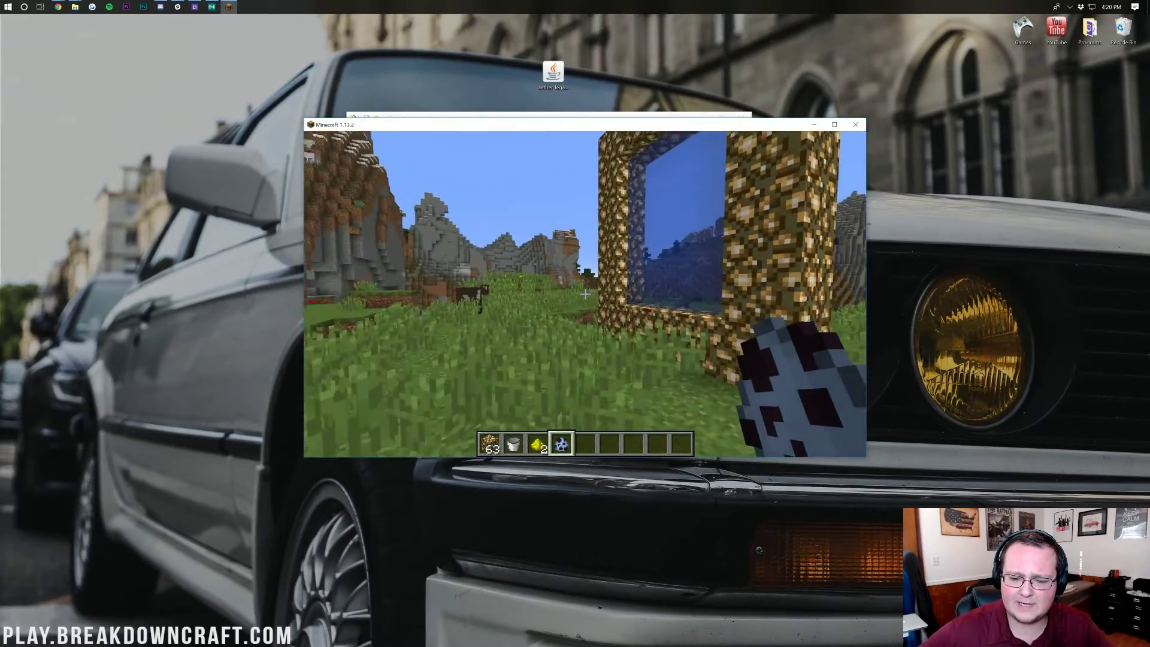
key("w")
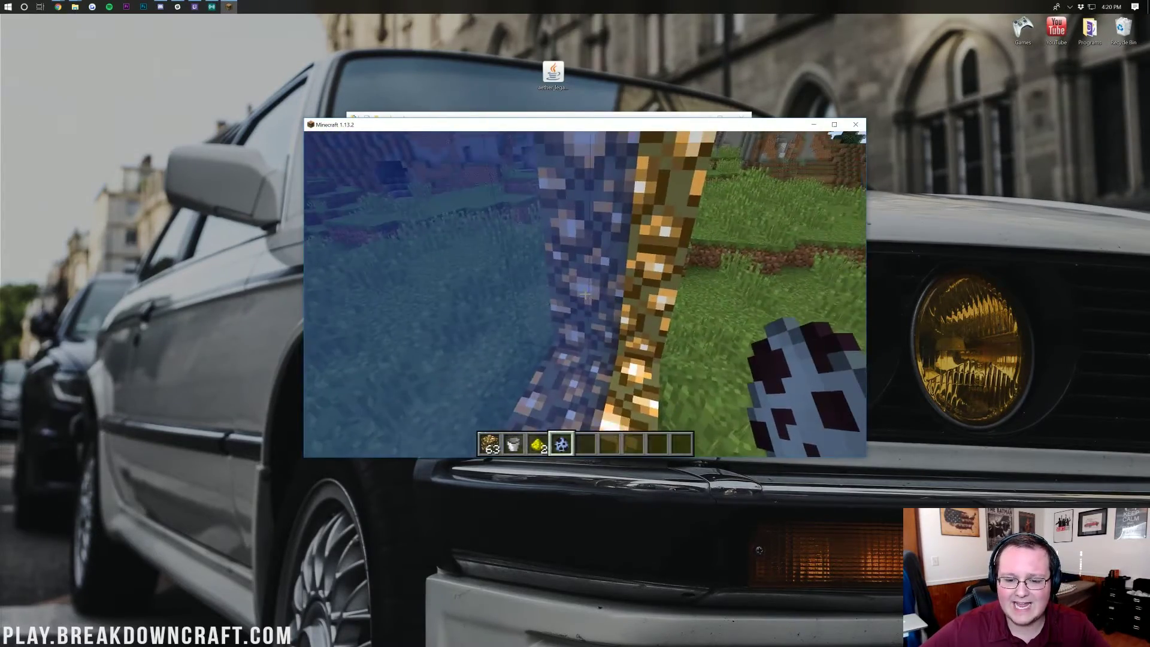
key("a")
key("d")
key("a")
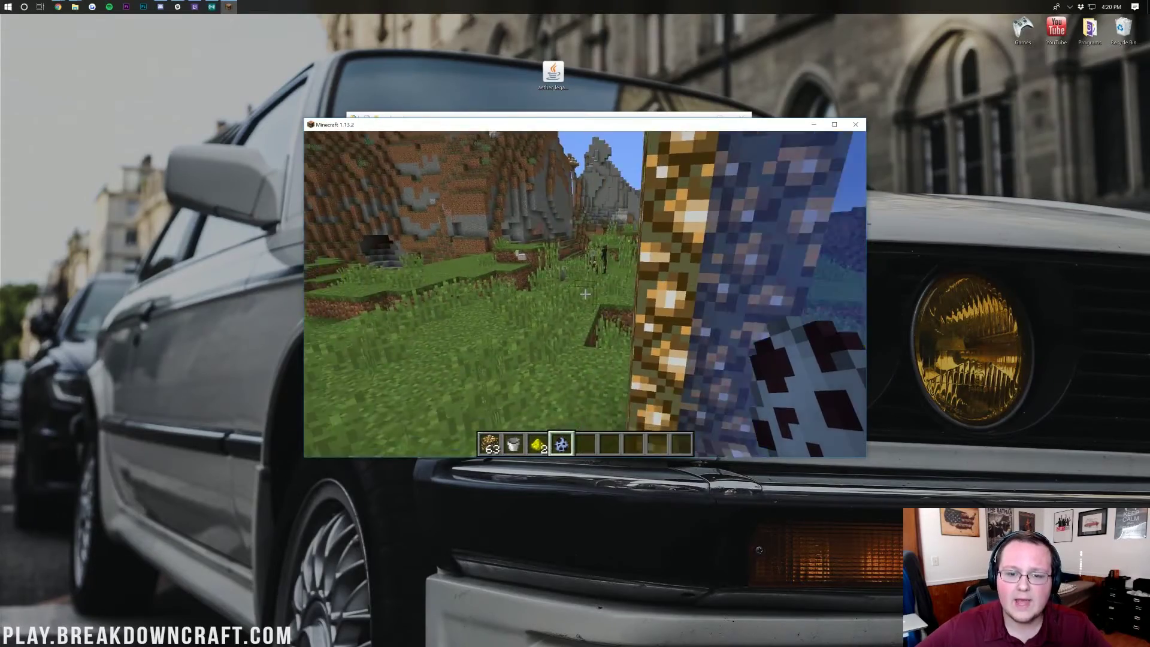
Step: Lay a base row of glowstone on the grass facing the village and build a glowstone pillar up from one end
key("3")
key("1")
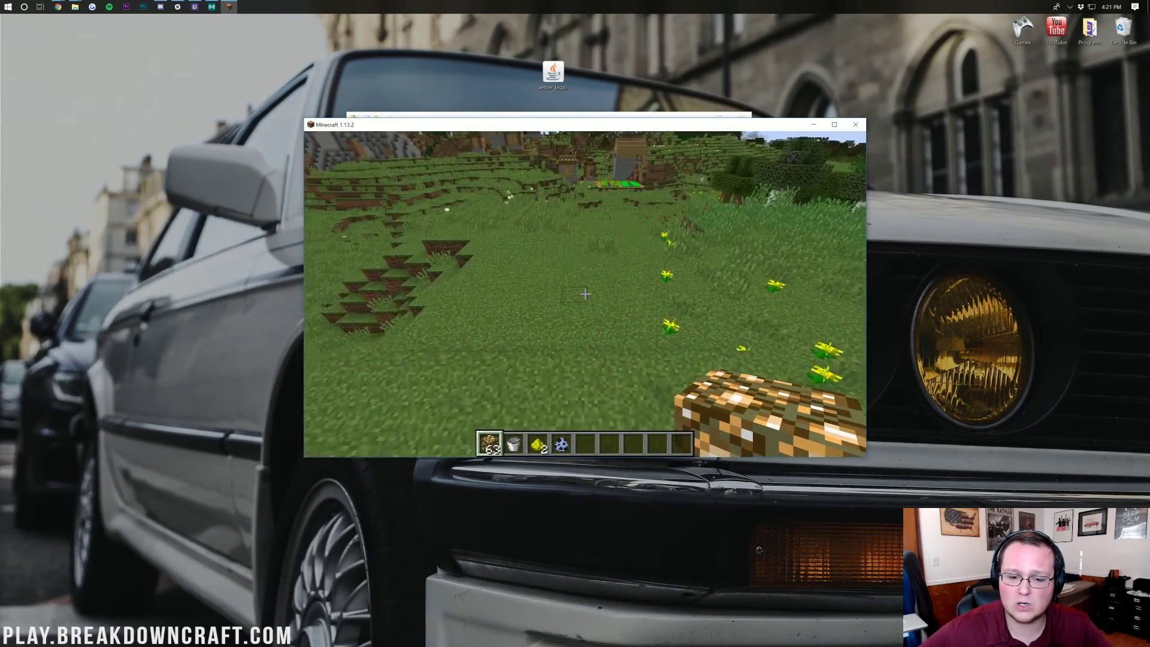
right_click(585, 294)
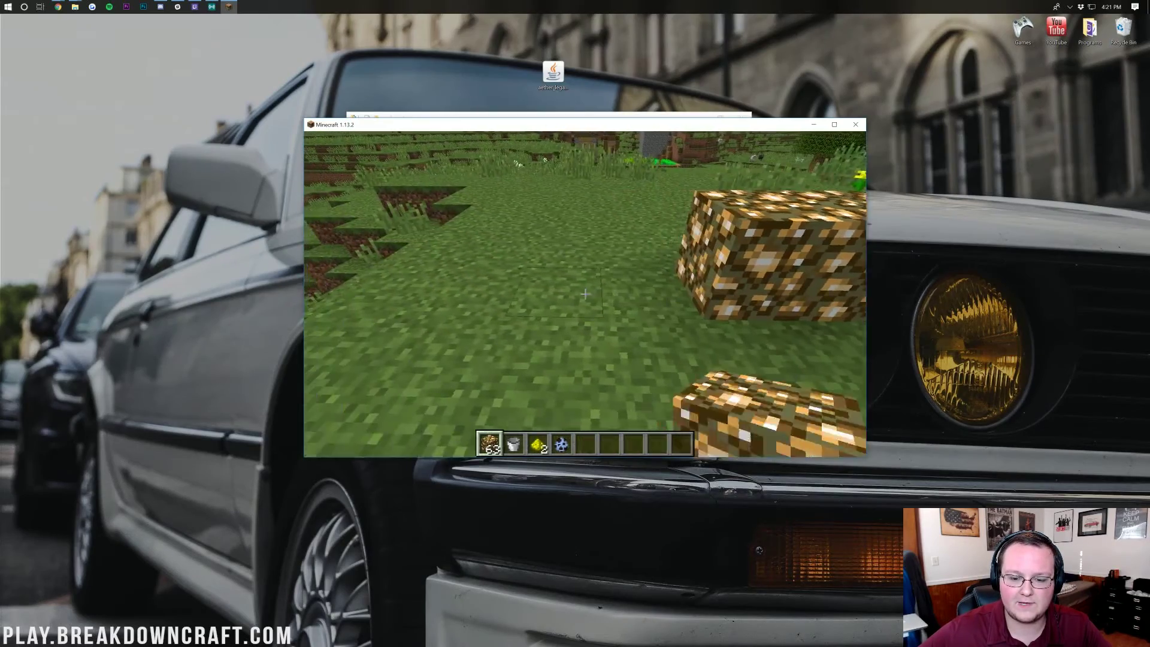
right_click(585, 293)
right_click(585, 294)
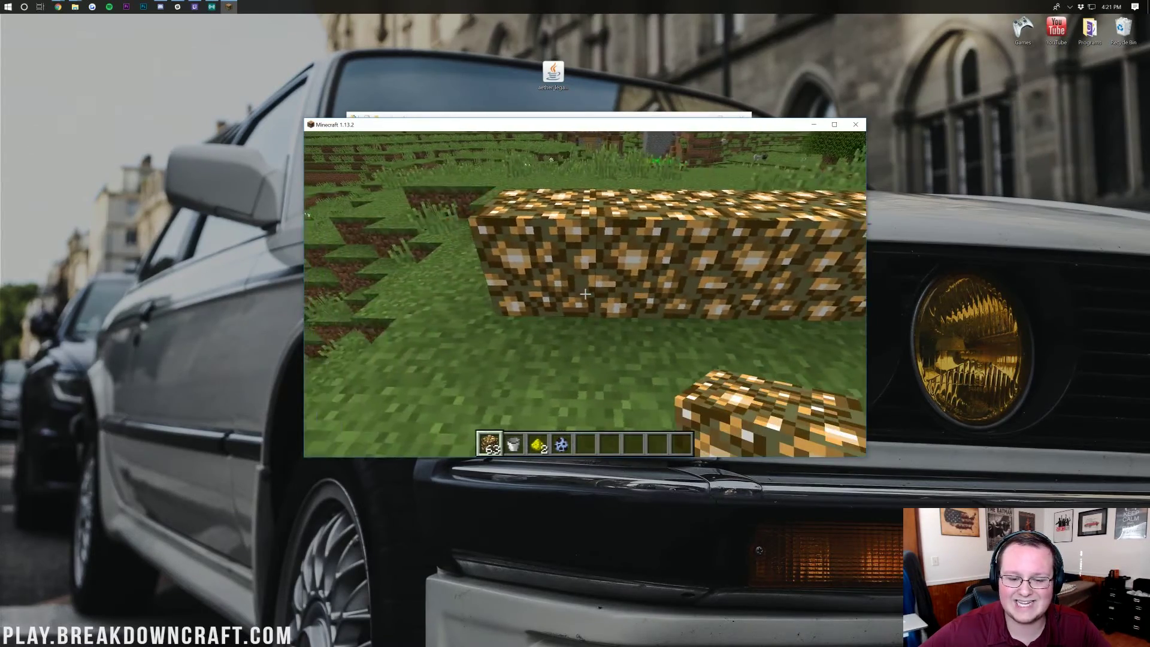
right_click(585, 293)
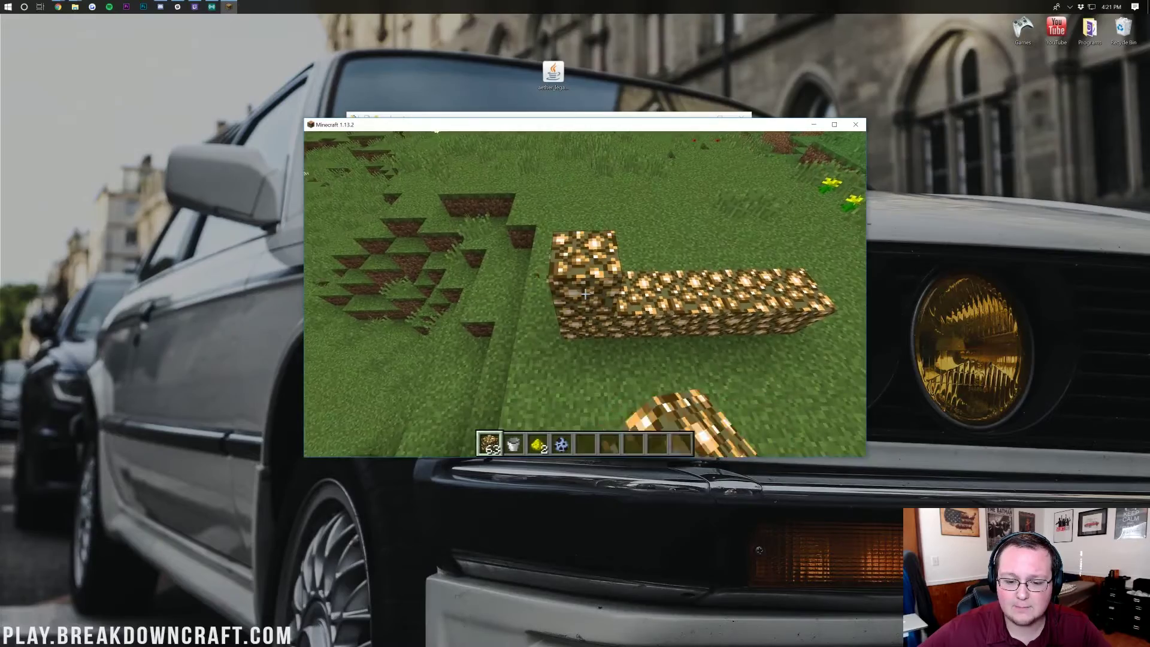
right_click(585, 294)
right_click(585, 293)
right_click(585, 293)
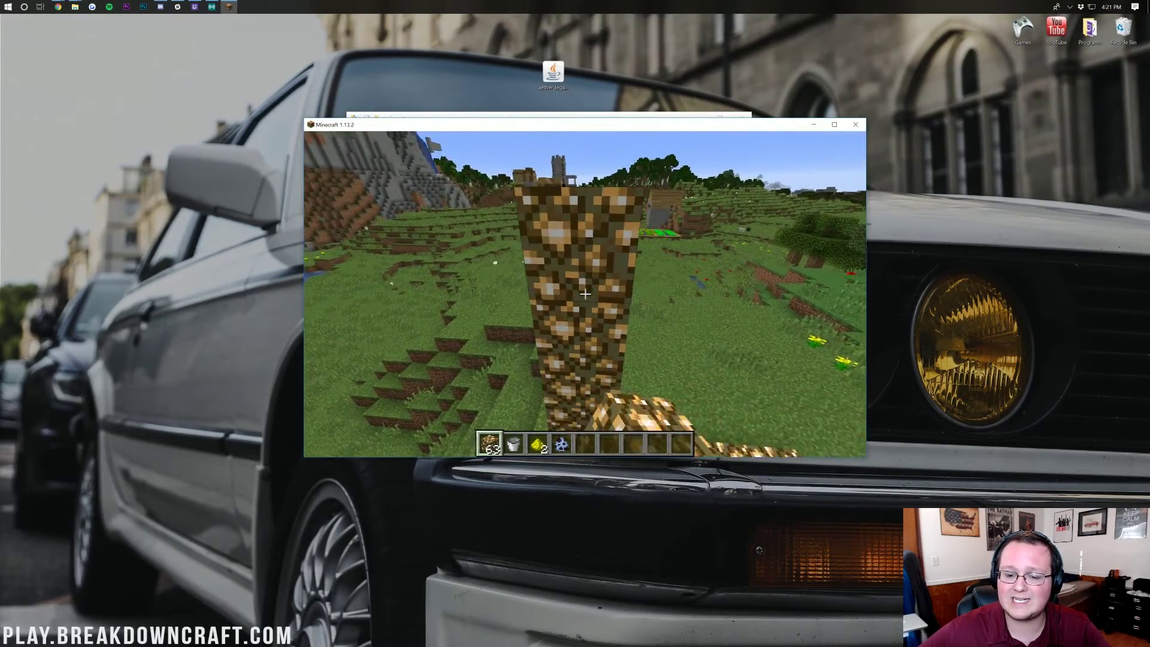
Step: Complete the second glowstone portal frame with its top row and the opposite pillar
right_click(585, 294)
right_click(585, 294)
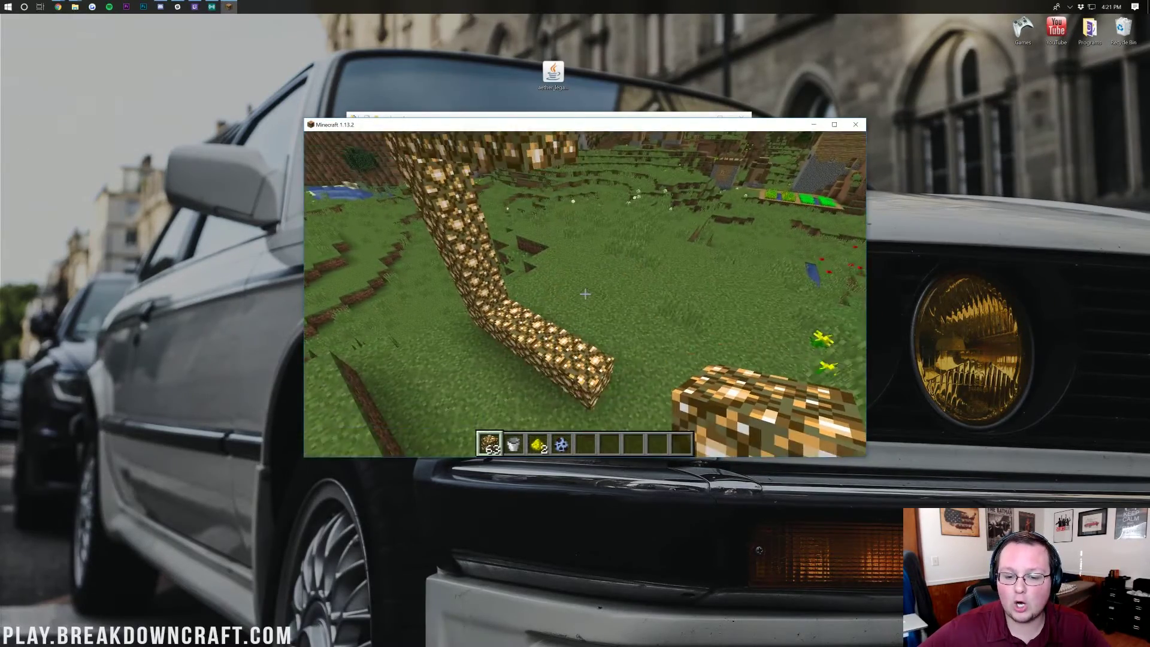
right_click(585, 294)
right_click(585, 293)
right_click(585, 293)
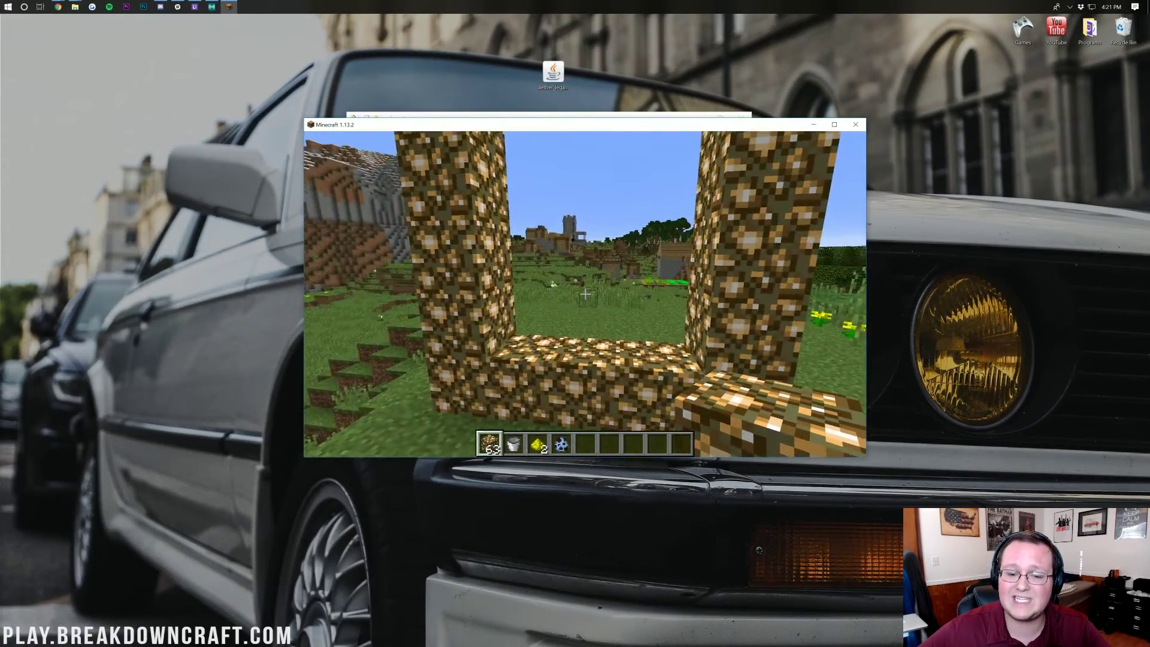
Step: Put a Skyroot Water Bucket in the fifth hotbar slot and try to activate the new glowstone frame with it
key("e")
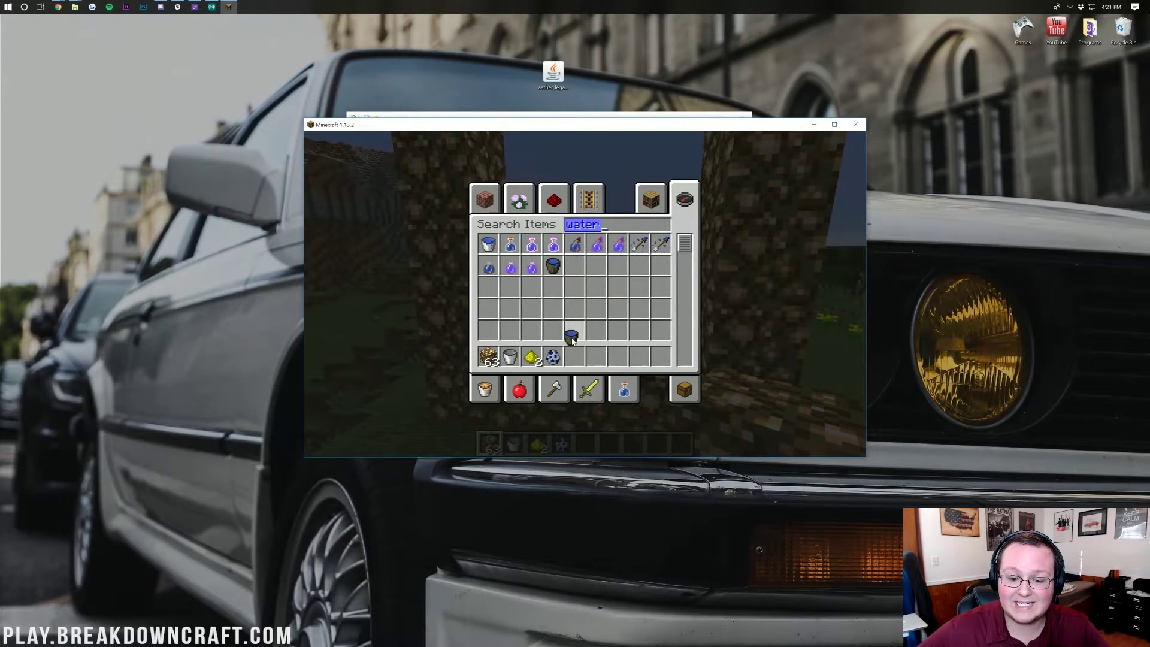
key("e")
key("5")
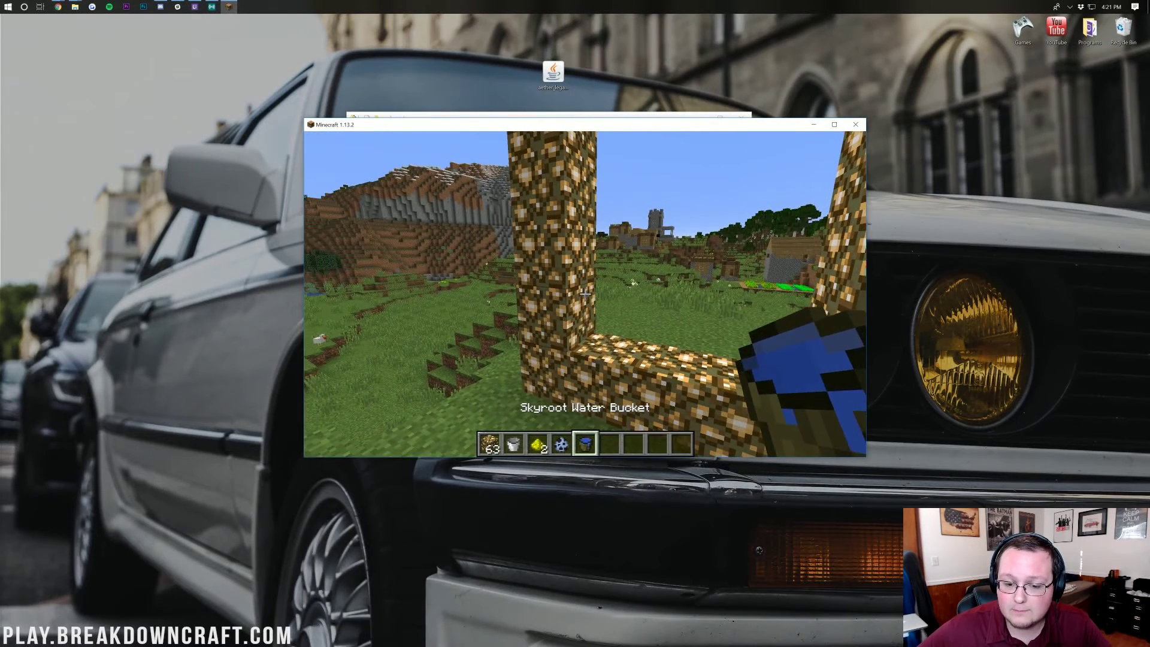
right_click(586, 294)
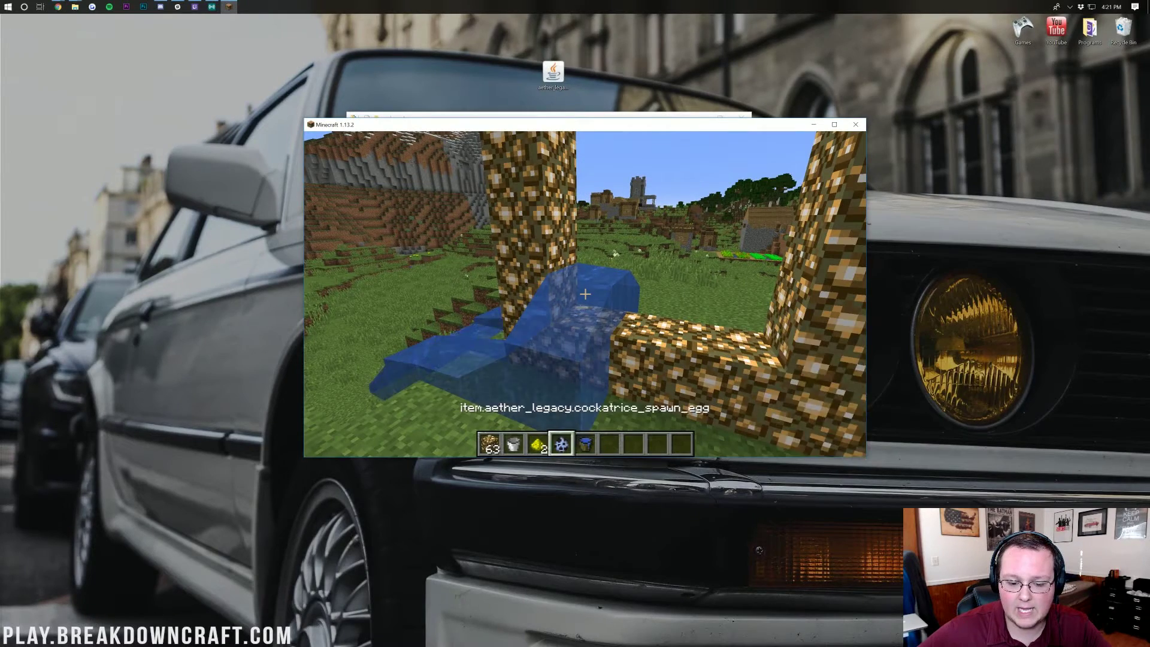
scroll(585, 293, "up", 2)
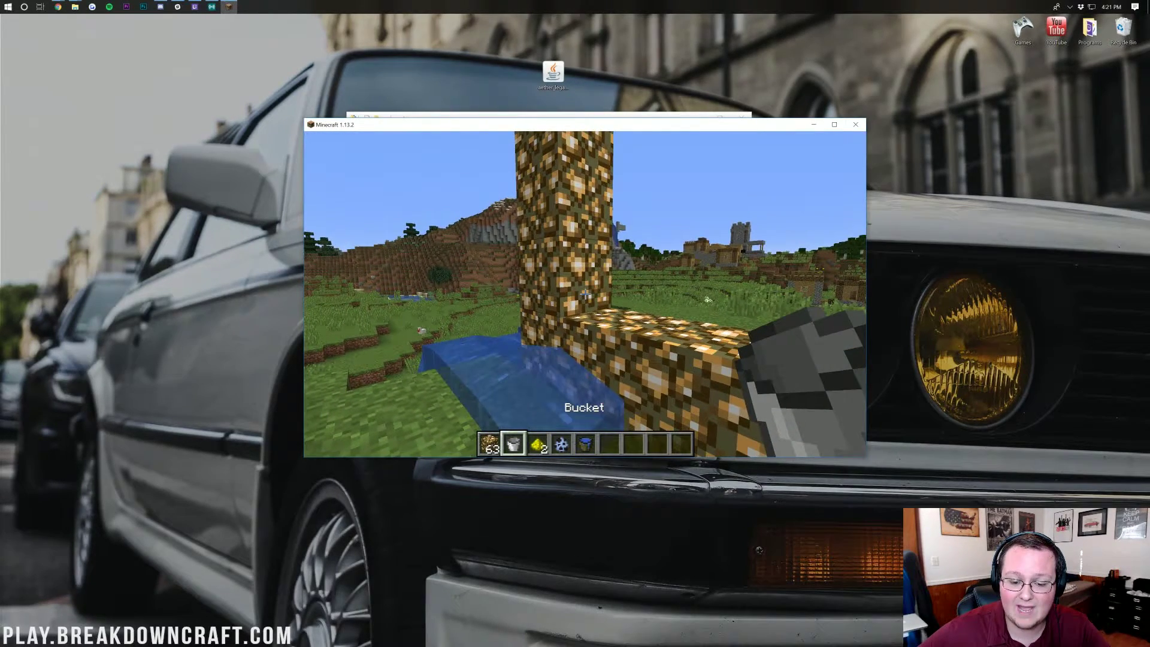
Step: Put a regular Water Bucket in the sixth hotbar slot and activate the new glowstone portal with it
key("e")
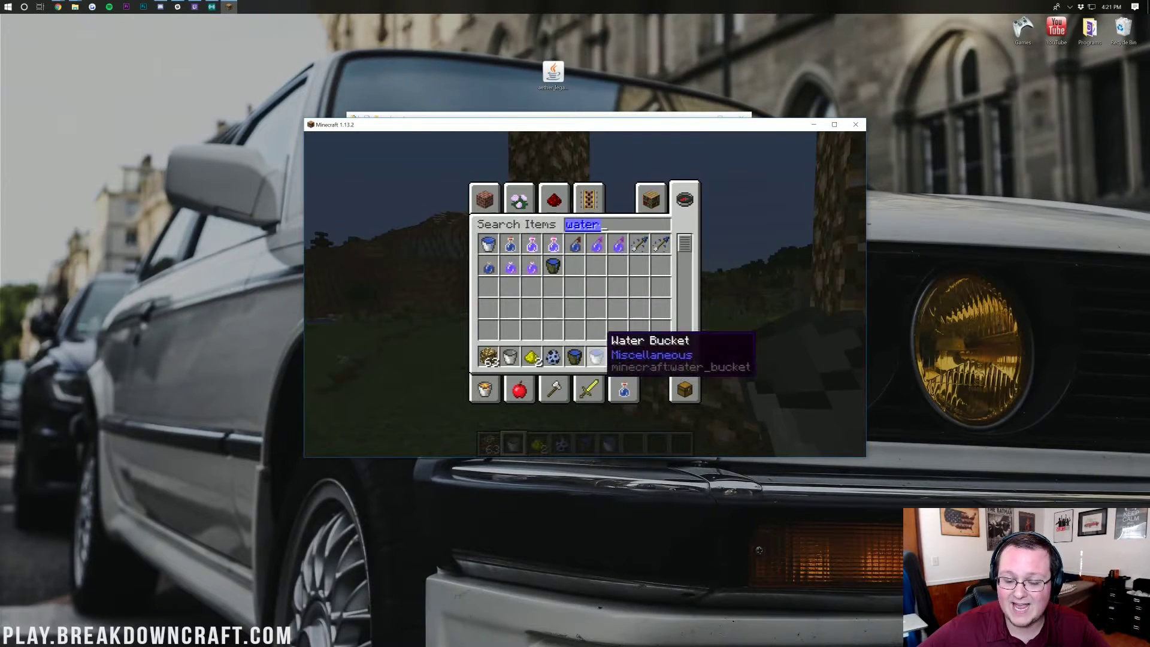
key("e")
scroll(585, 294, "down", 4)
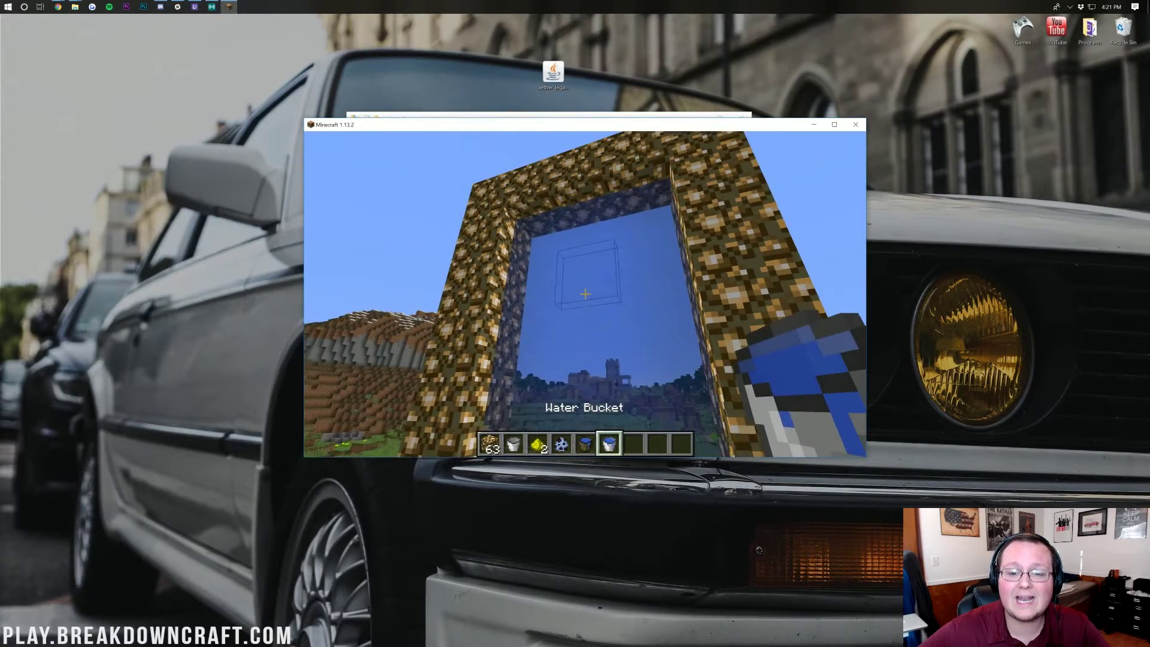
Step: Walk through the portal into the Aether and fly from the cloud platform to a nearby floating island
key("w")
key("w")
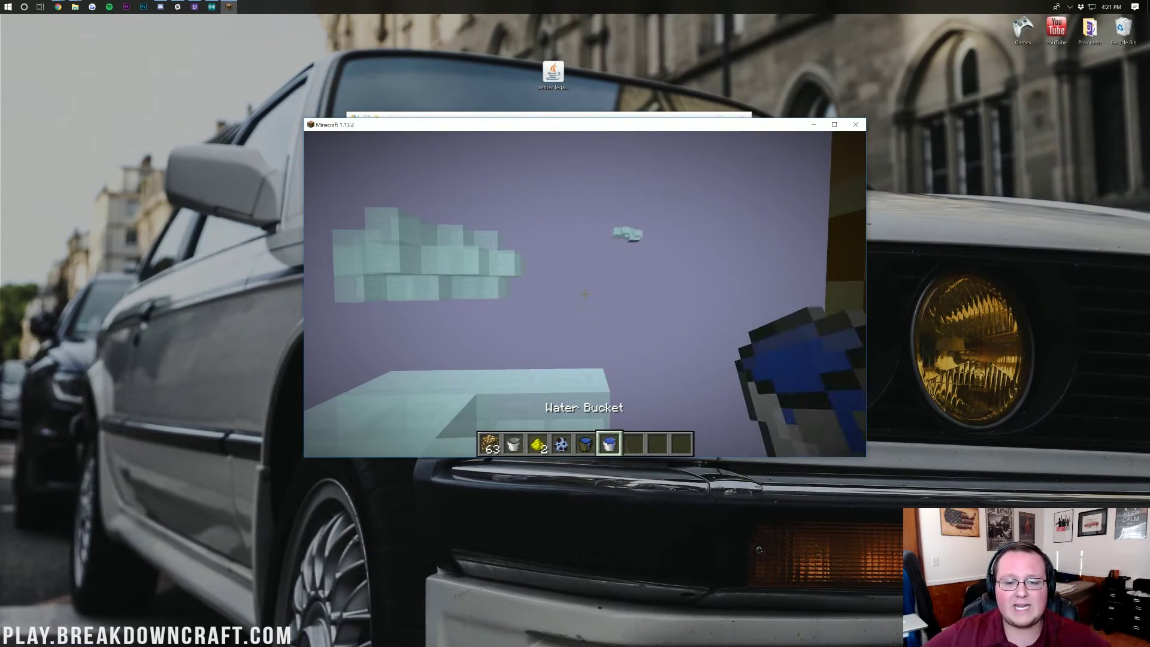
key("space")
key("space")
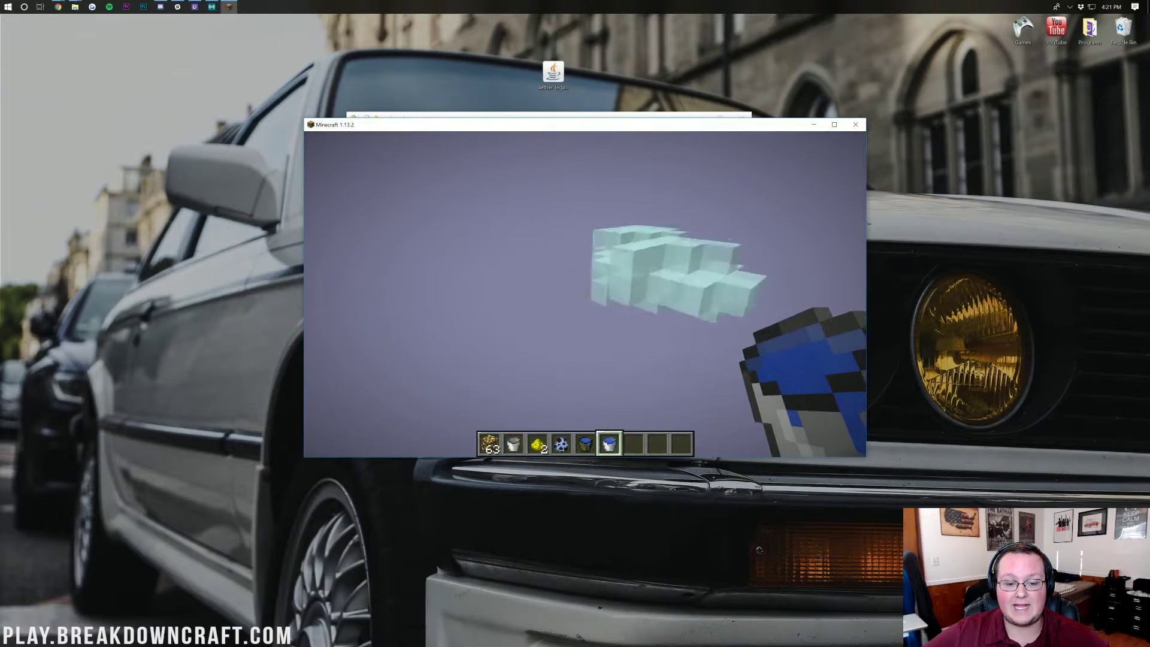
key("c")
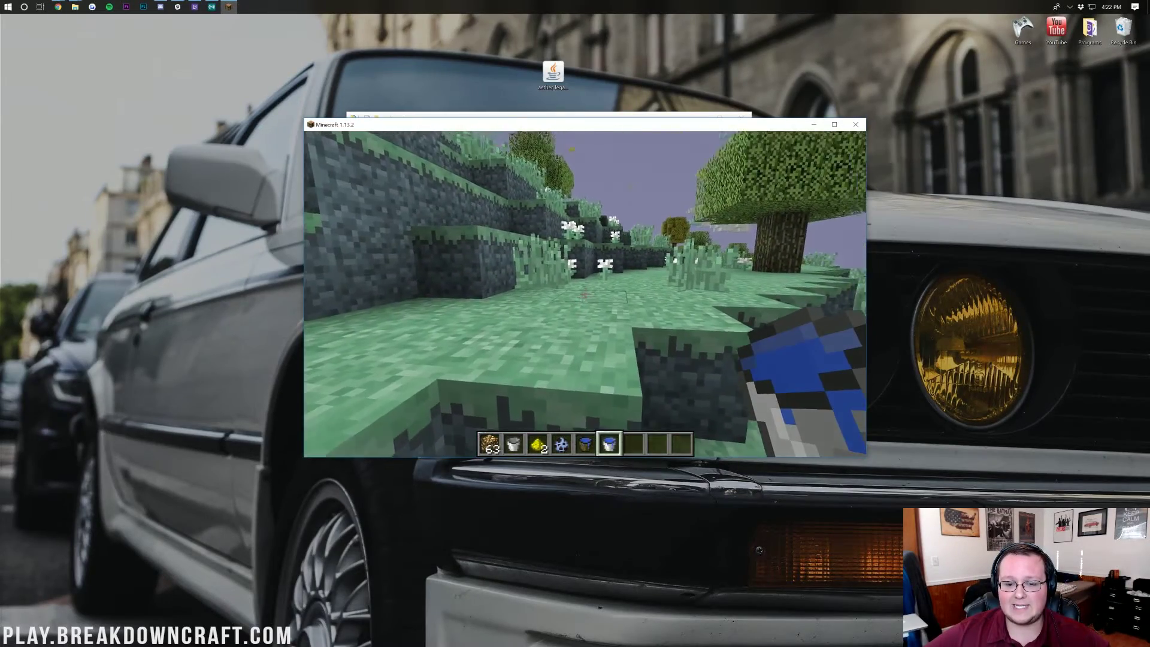
Step: Explore the Aether island, examining its animals, terraced hills, trees, flowers and the distant floating islands
key("w")
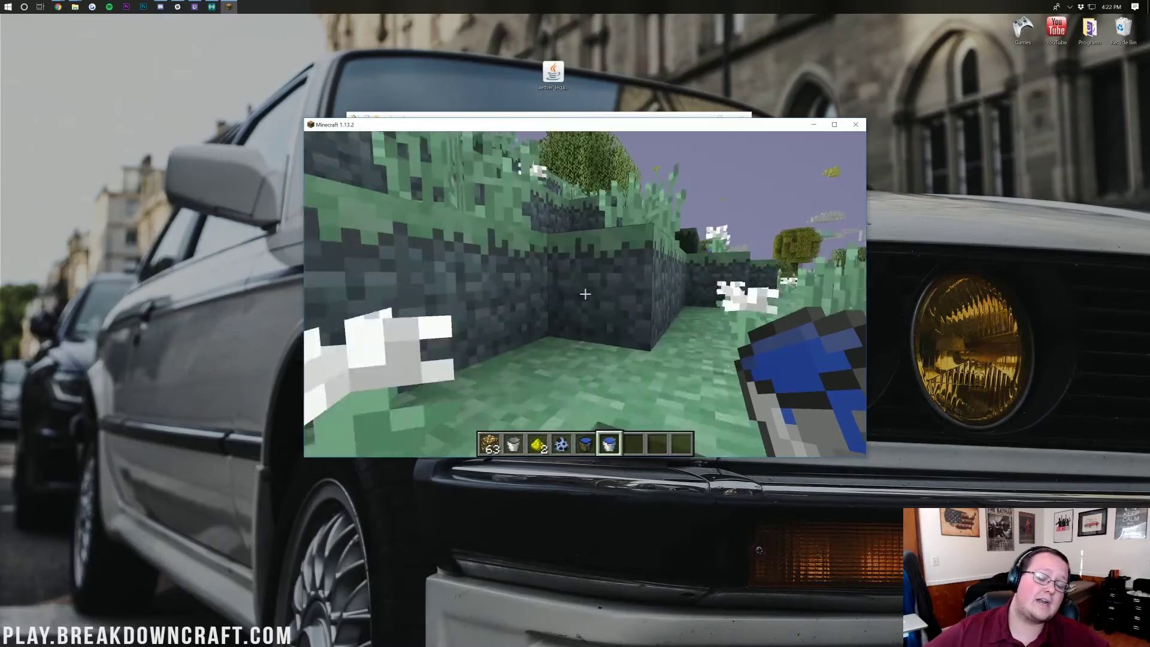
key("w")
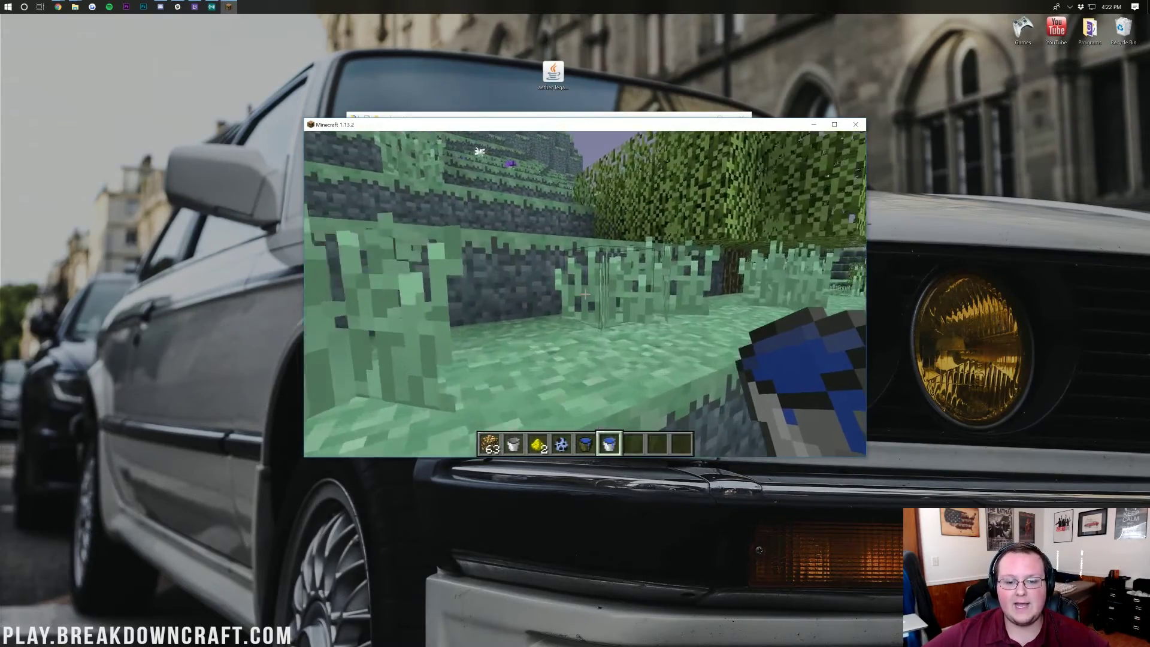
key("w")
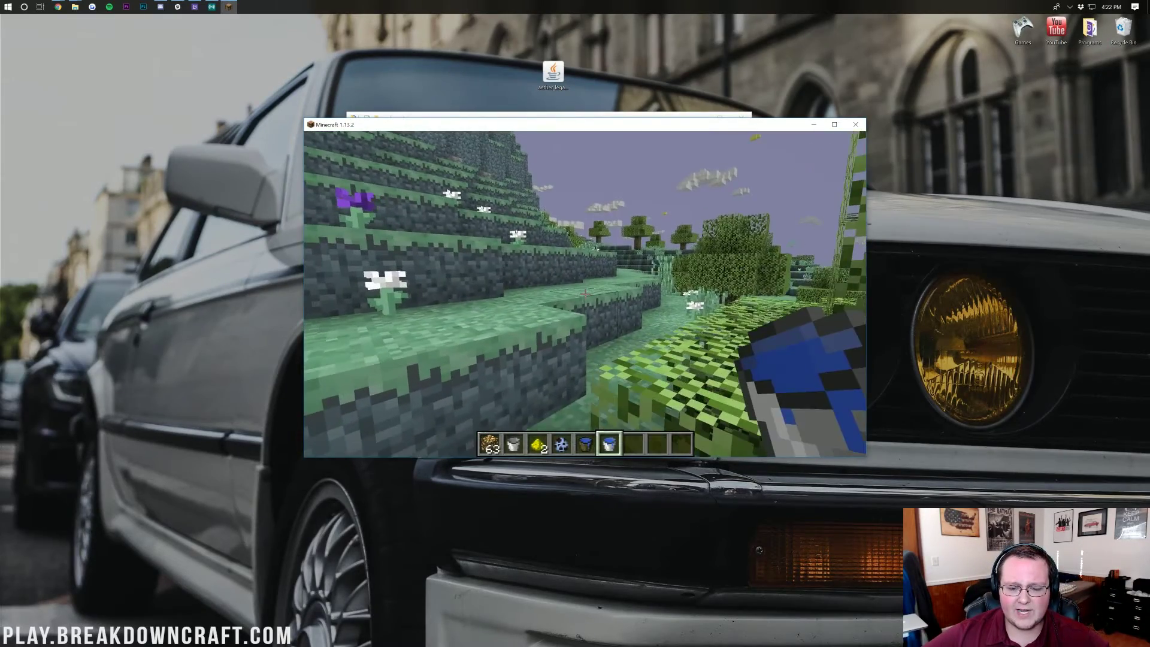
key("w")
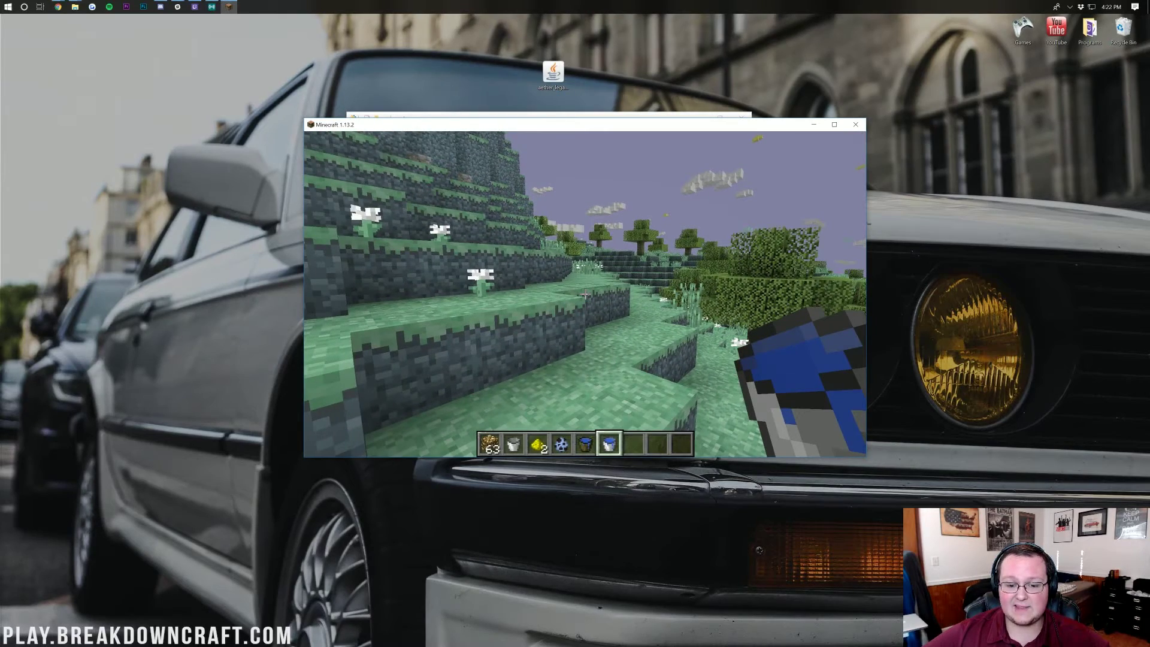
key("w")
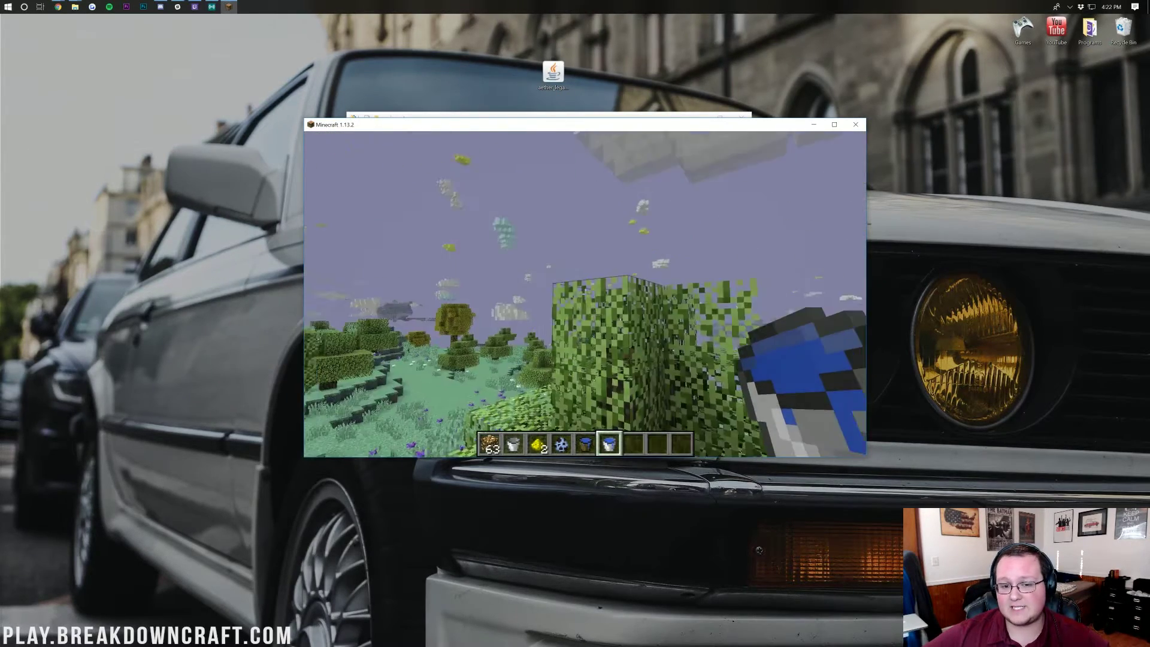
key("w")
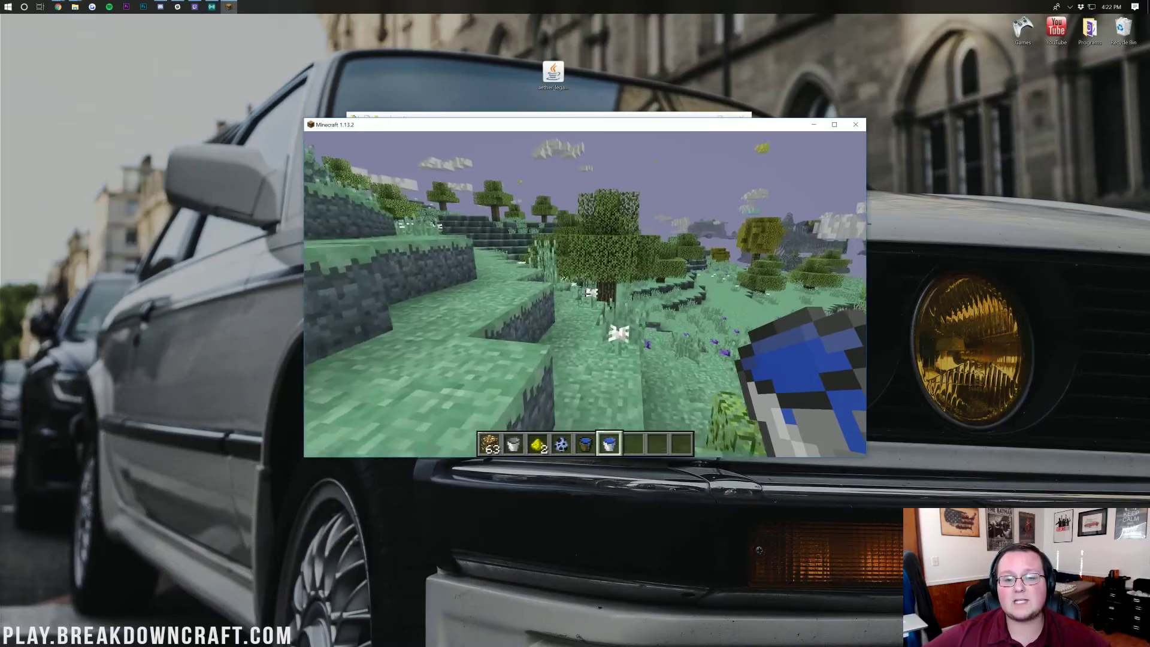
key("w")
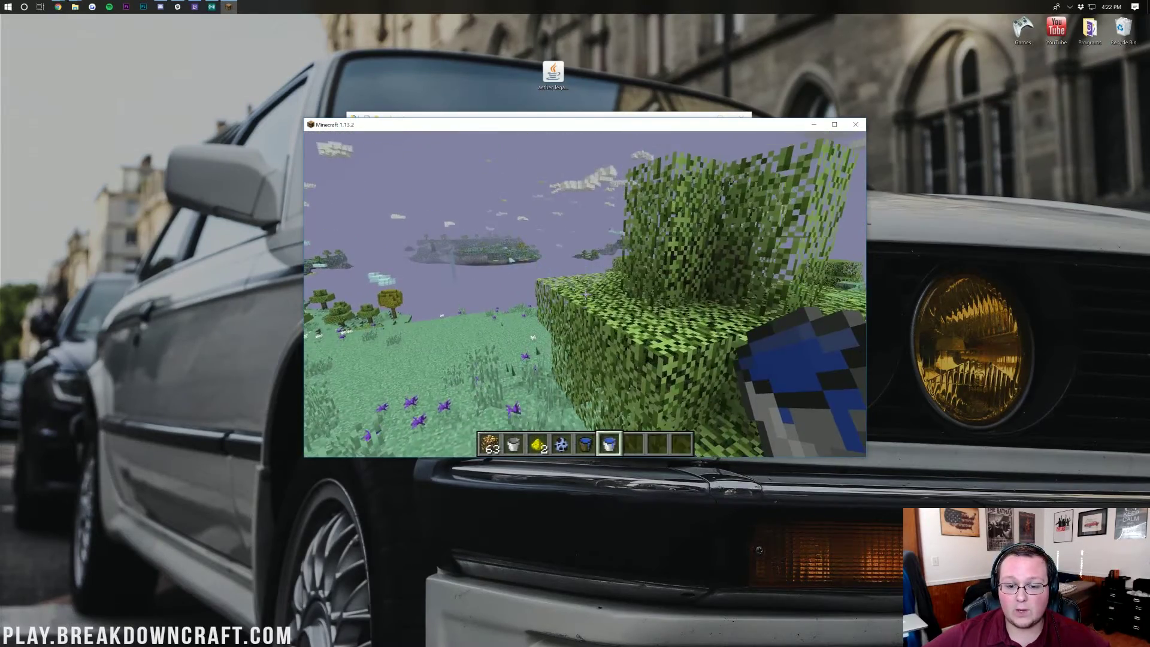
key("s")
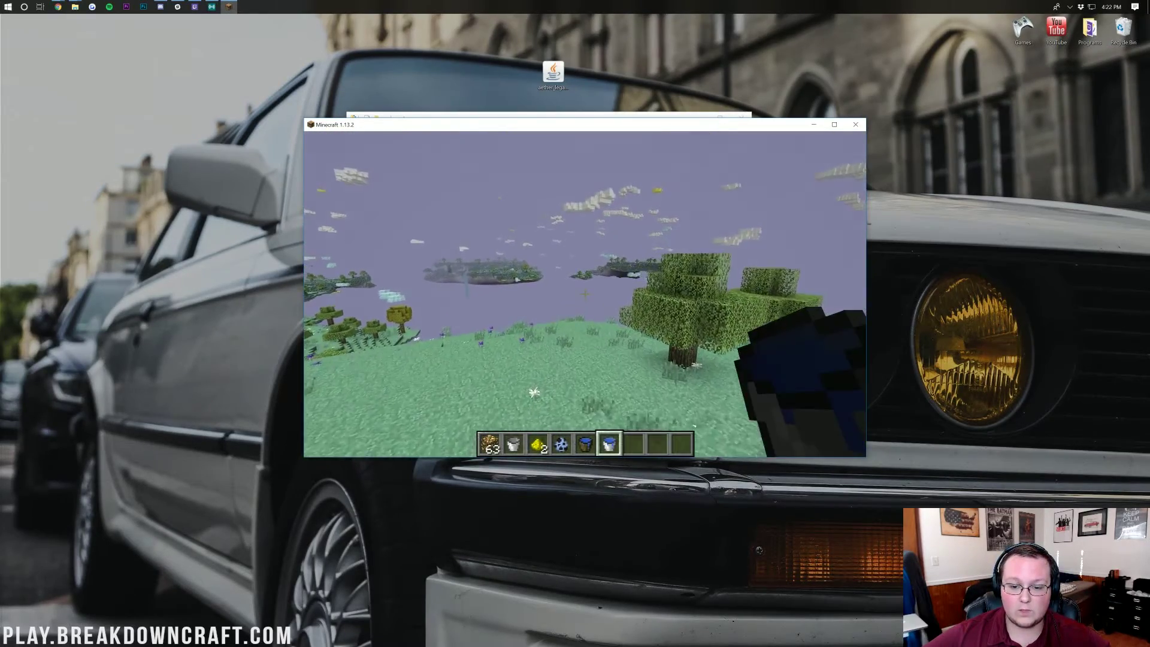
Step: Fly back to the glowstone portal on the cloud platform and travel through it to the Overworld
key("w")
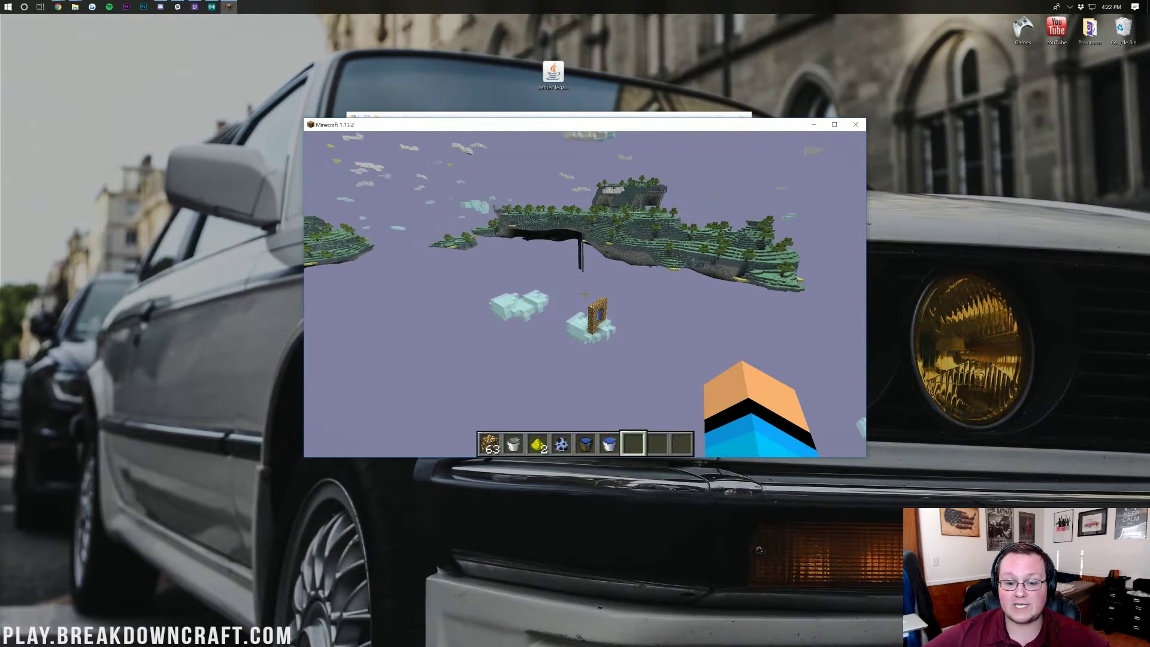
key("w")
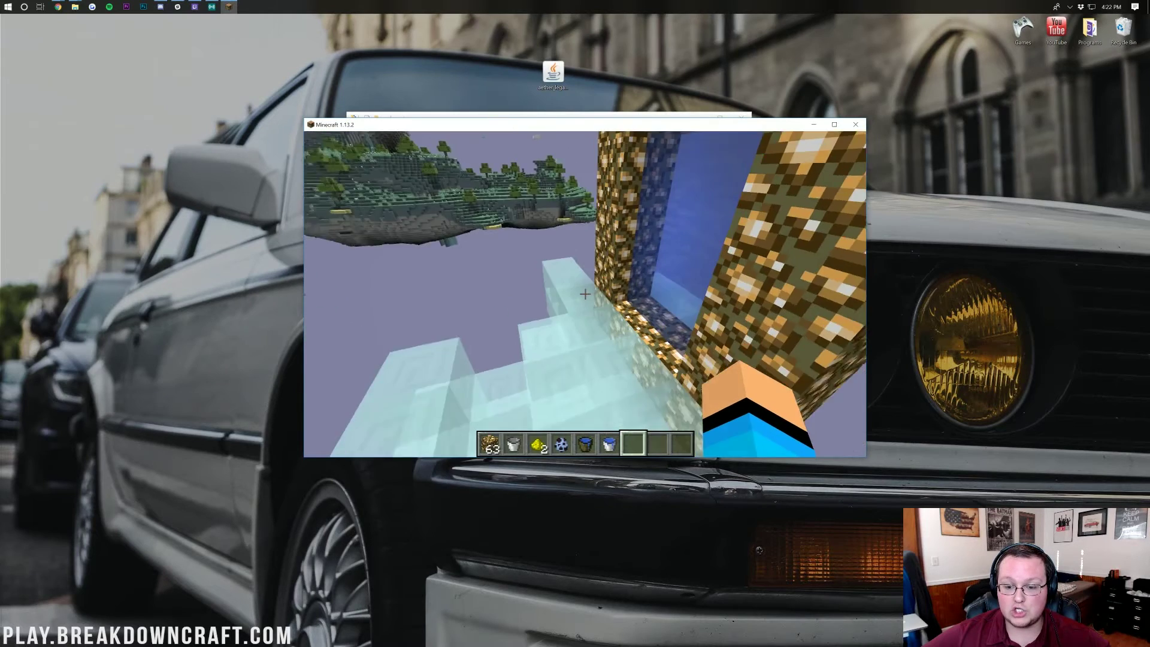
key("w")
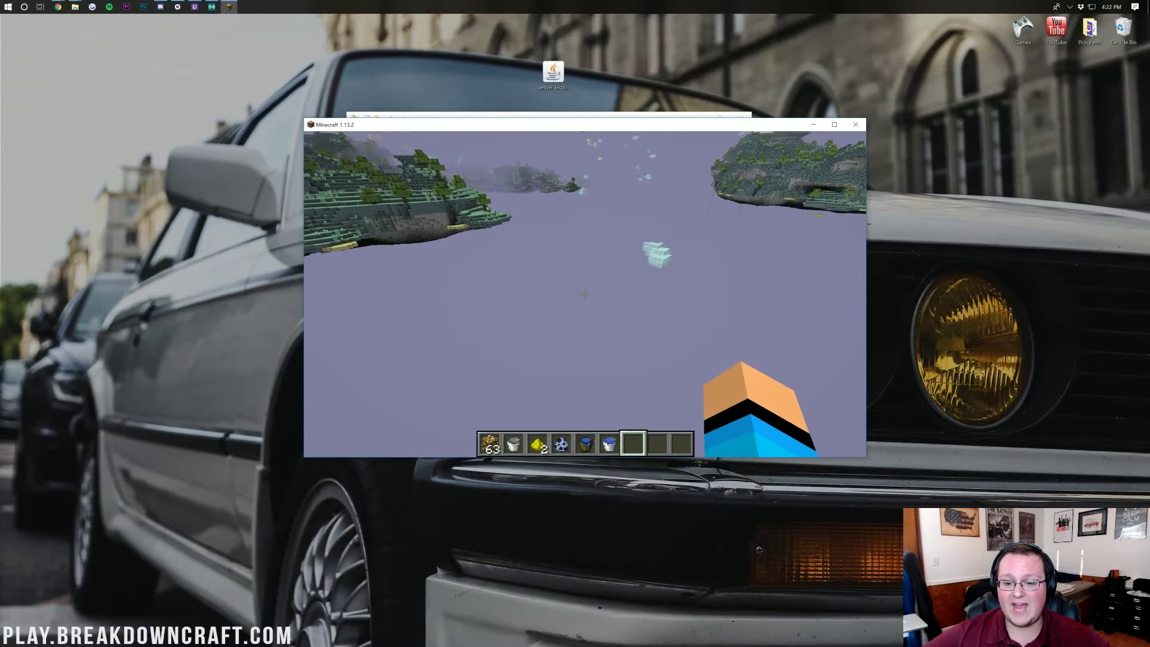
key("w")
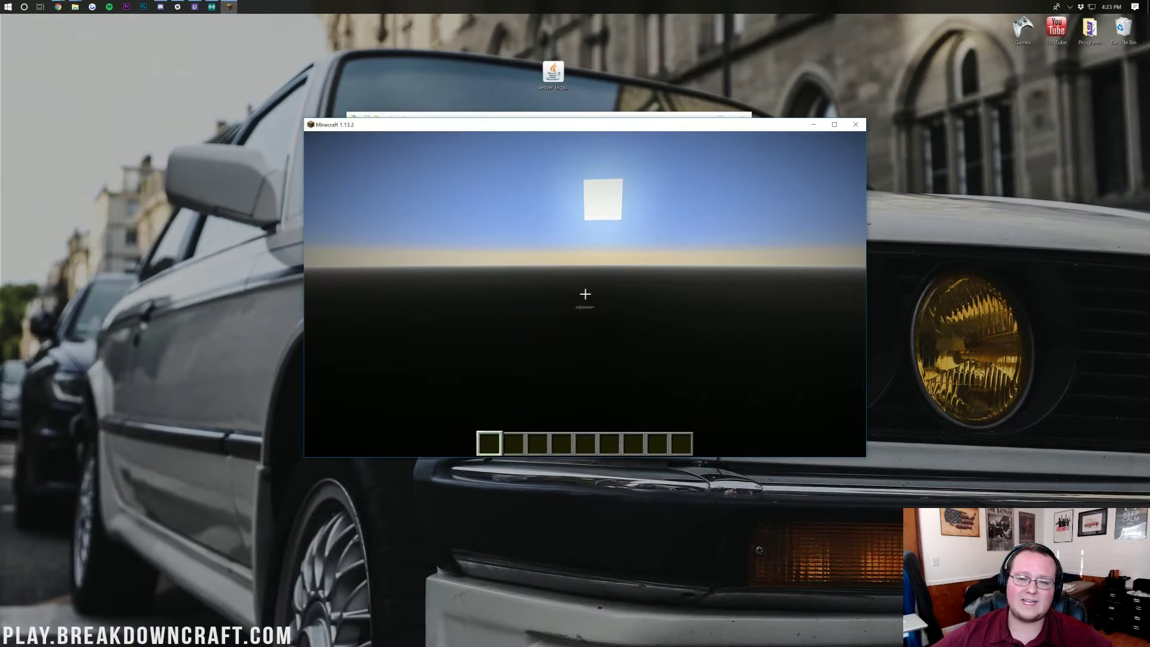
Step: Look around the stone cave and lava beside the portal, ending with the Skyroot Water Bucket in hand
key("s")
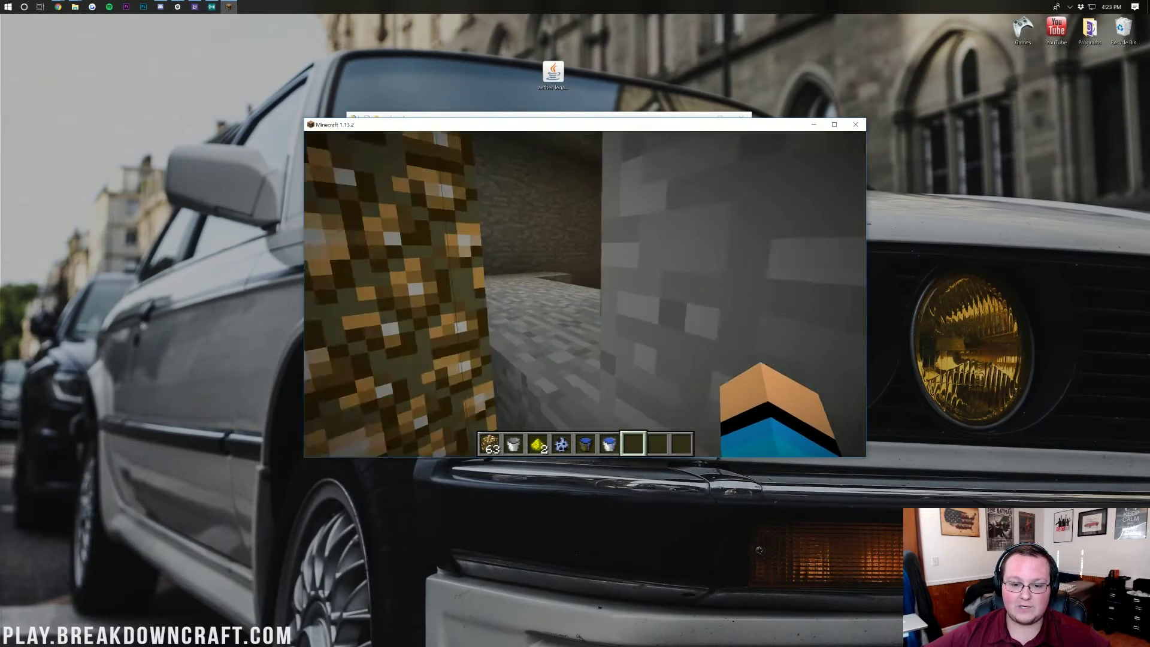
key("w")
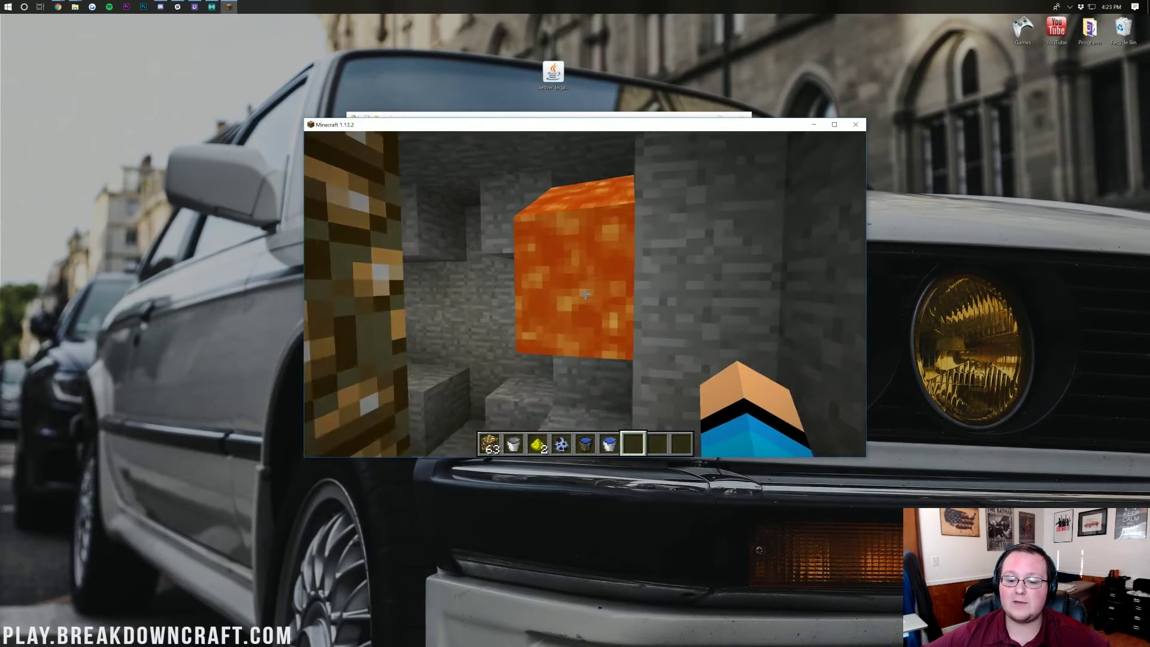
key("5")
key("2")
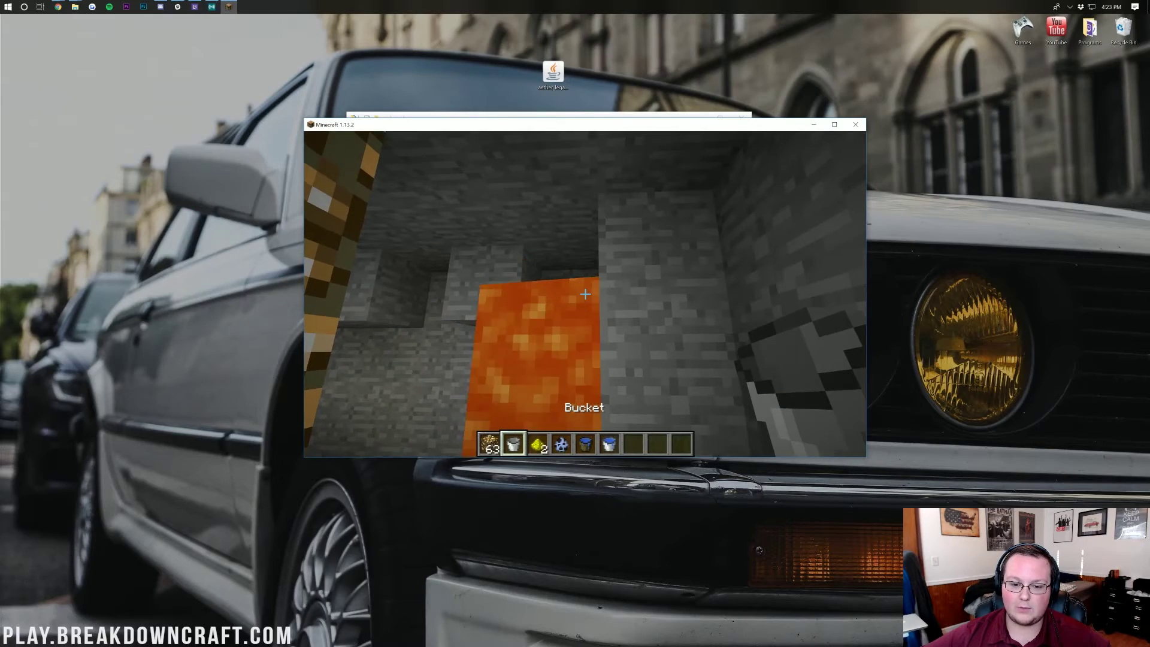
scroll(585, 294, "down", 3)
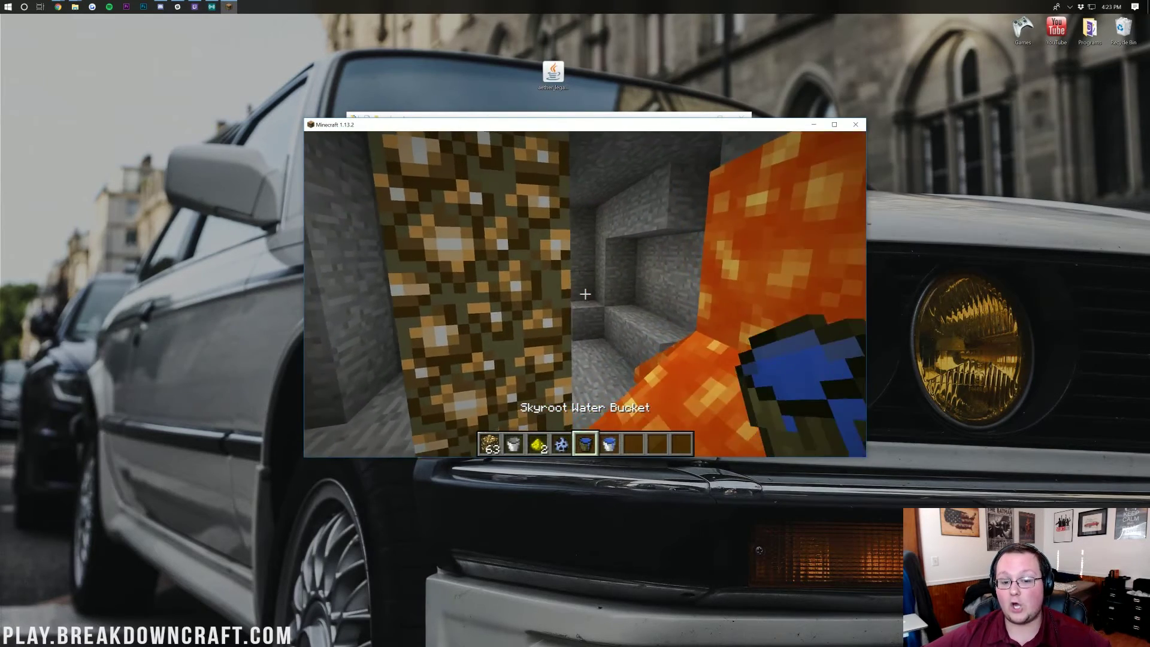
Step: Return through the portal to the Aether and climb the terraced island to look across its grassy top
key("w")
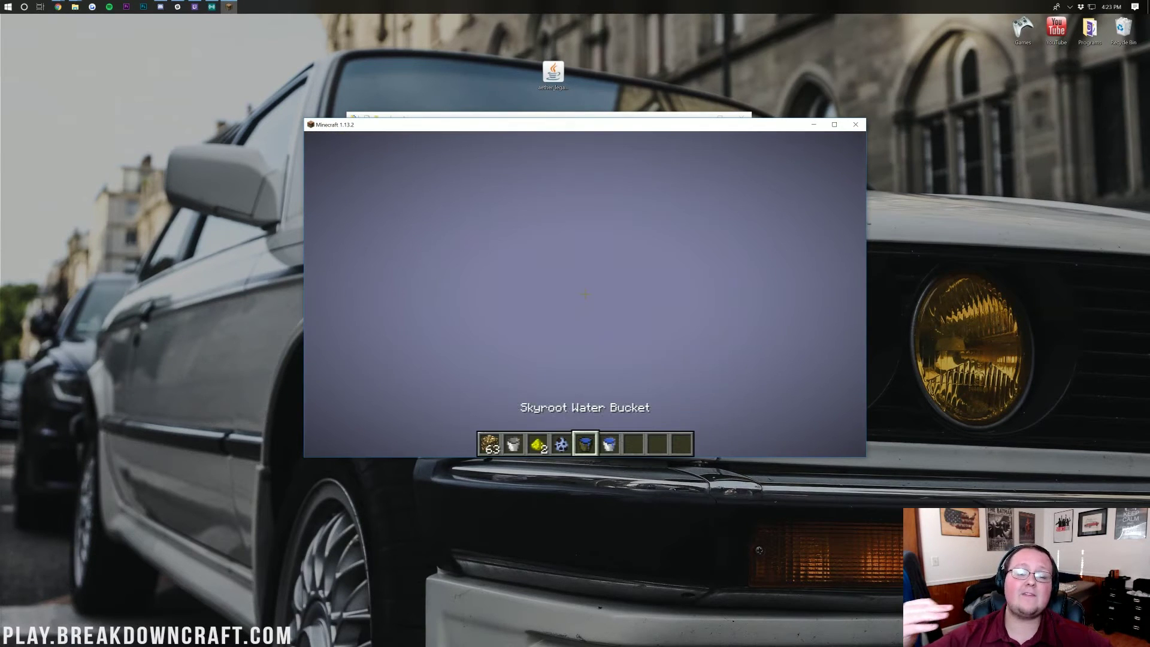
key("d")
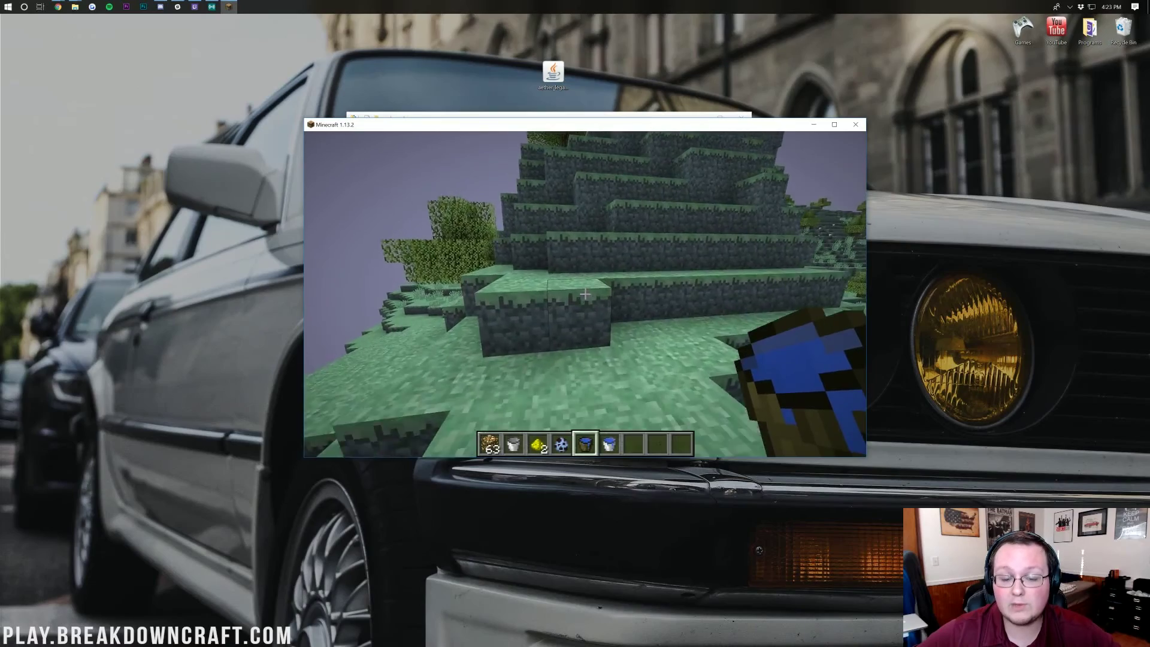
key("w")
key("space")
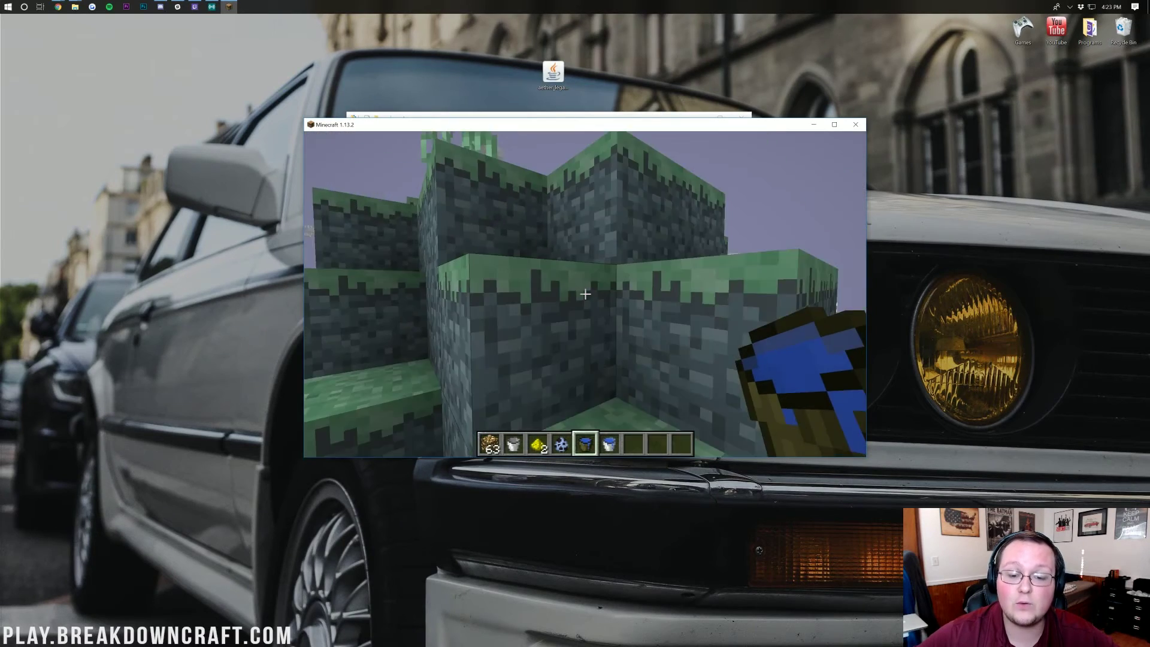
key("w")
key("space")
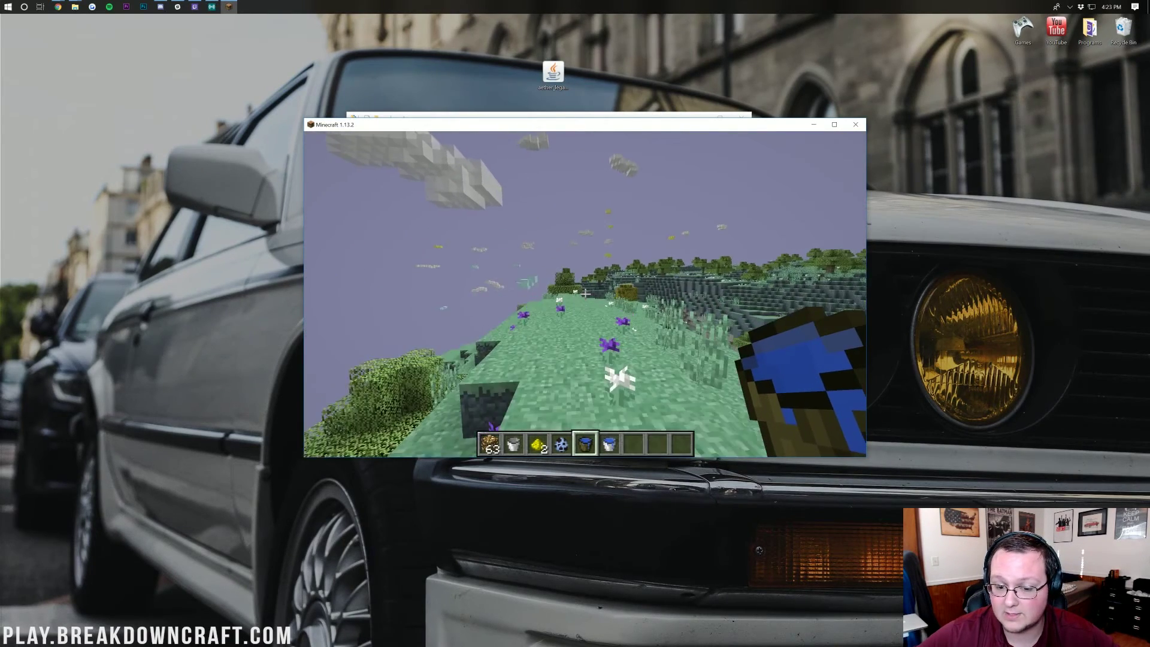
key("d")
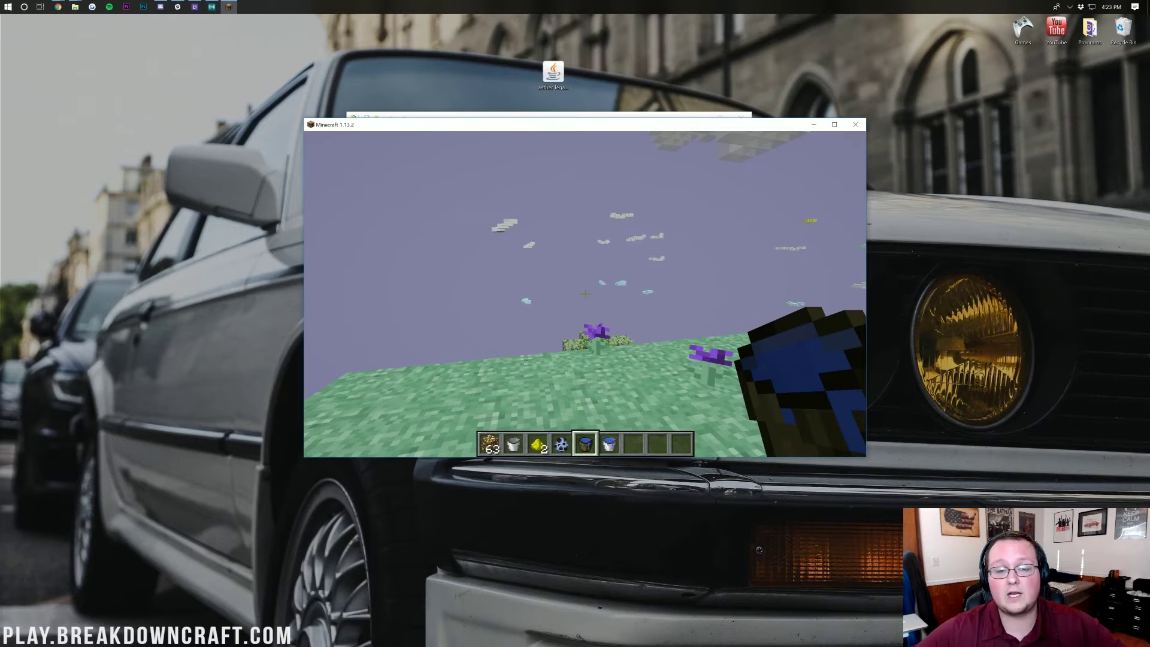